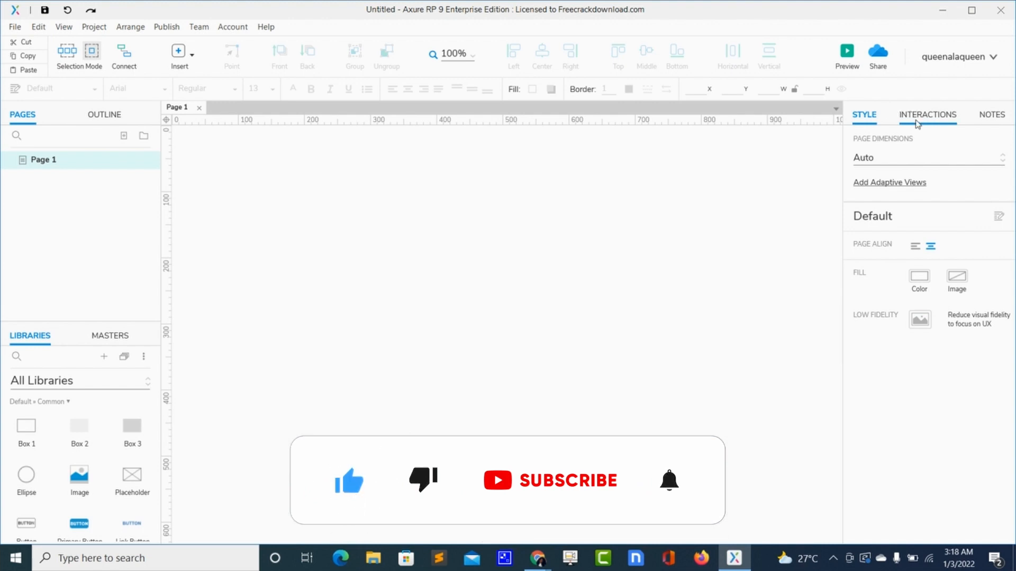
Step: Set the page dimensions to the iPhone 11 / XR / XS Max (414 x 896) preset
click(883, 160)
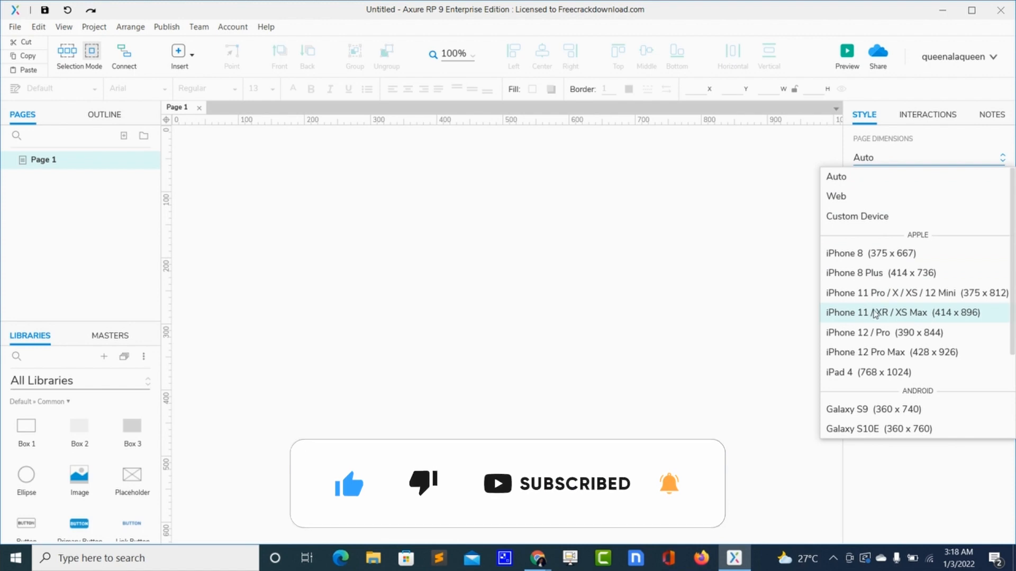
click(911, 316)
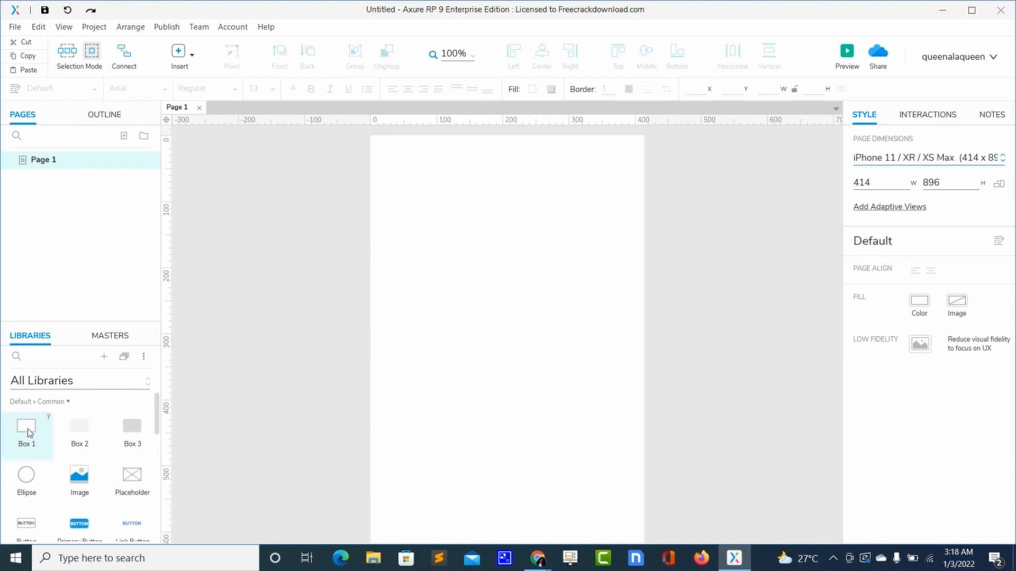
Step: Add a Box 1 shape at the page's origin and stretch it over the whole page, about 413 x 896
drag(29, 433, 370, 300)
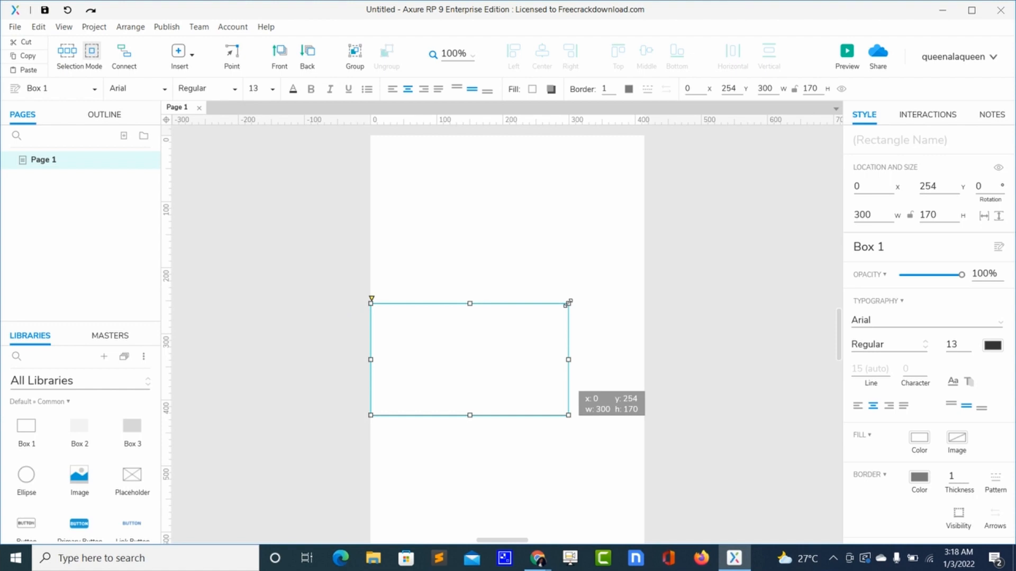
drag(569, 304, 630, 263)
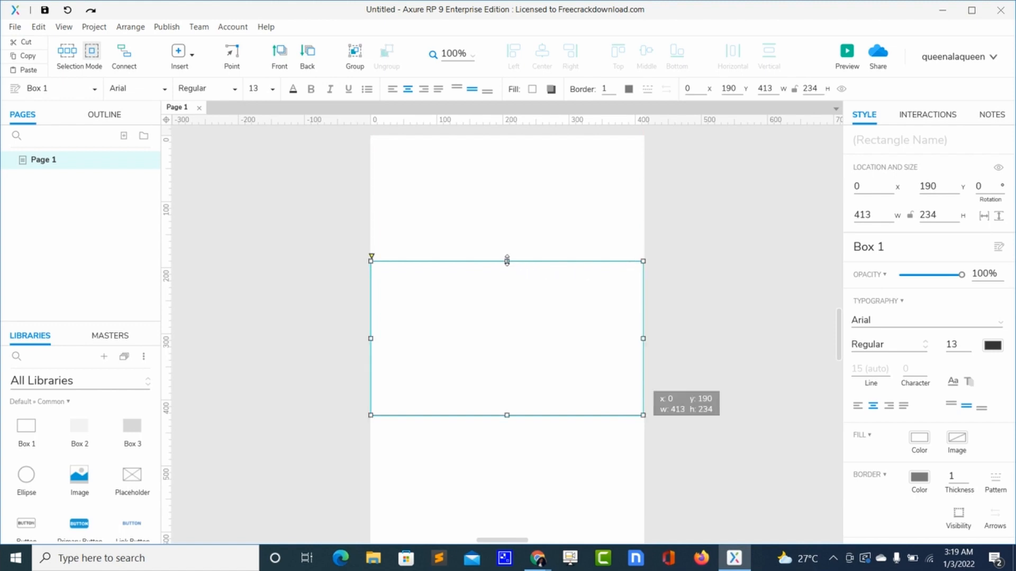
drag(507, 260, 502, 137)
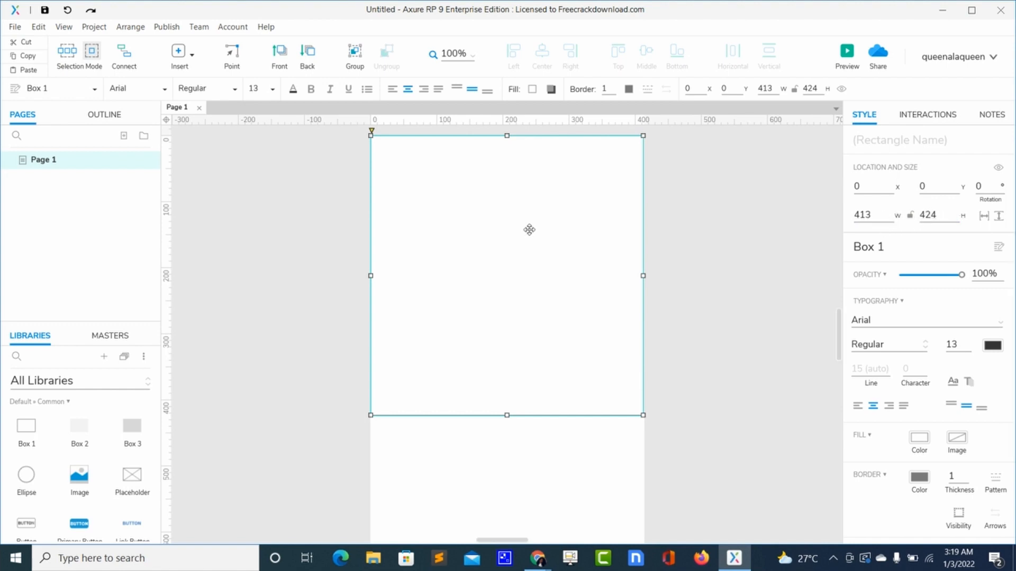
mouse_move(507, 415)
mouse_down()
mouse_move(502, 542)
mouse_move(497, 396)
mouse_move(502, 419)
mouse_up()
scroll(519, 271, up, 1)
scroll(519, 271, up, 5)
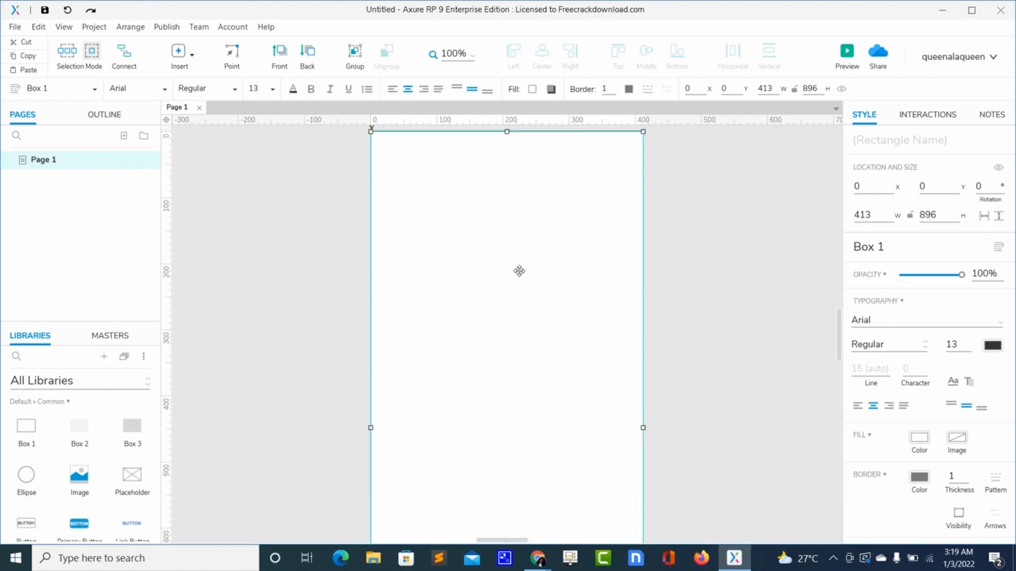
scroll(519, 271, up, 2)
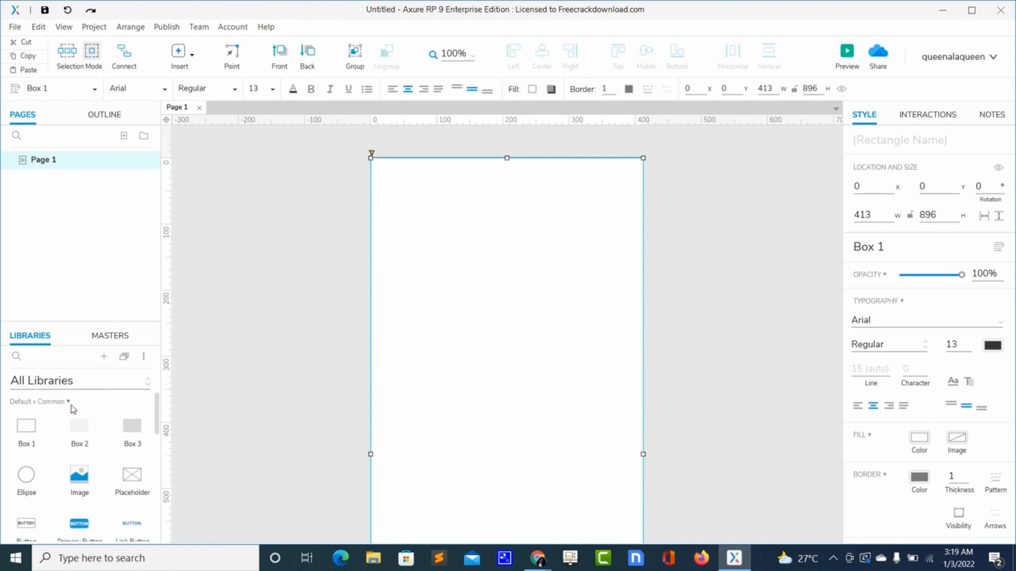
Step: Add a second Box 1 inside the first as the screen area, about 400 x 876 at x 7, y 10
drag(22, 435, 390, 306)
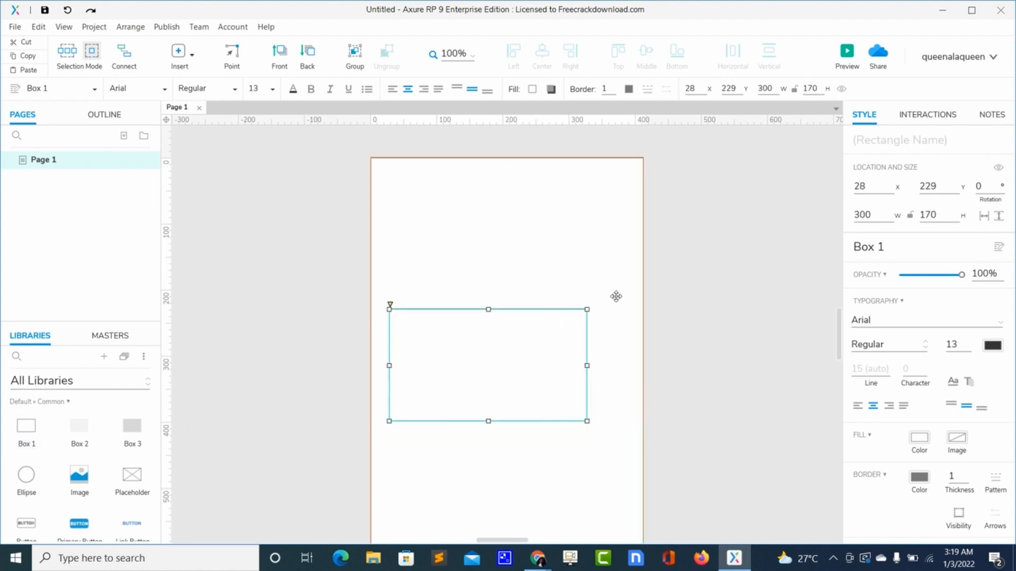
drag(585, 310, 626, 279)
drag(390, 277, 375, 268)
drag(508, 271, 491, 164)
drag(507, 420, 511, 461)
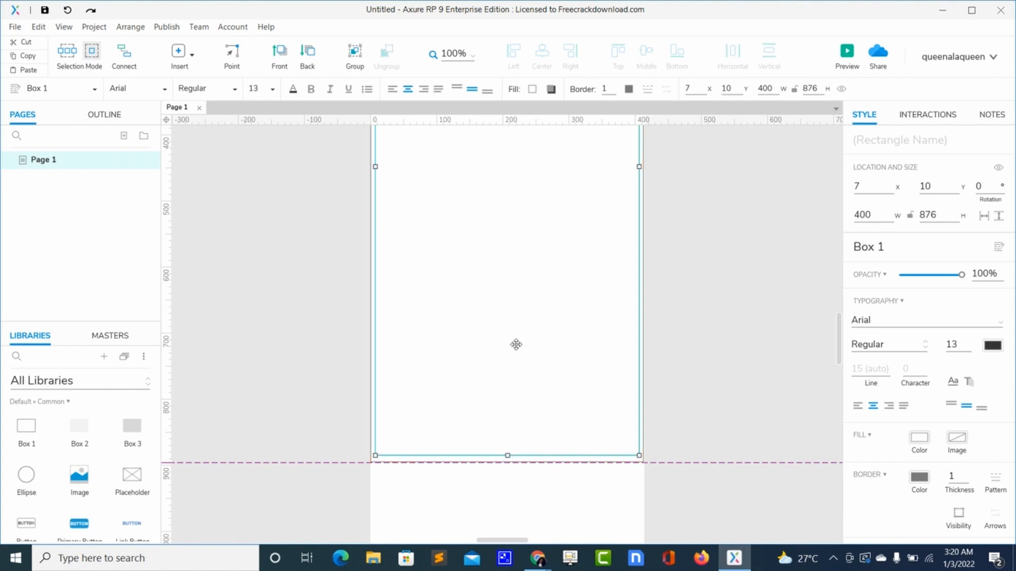
Step: Fill the inner box with the near-black colour #130E0E
scroll(516, 344, up, 8)
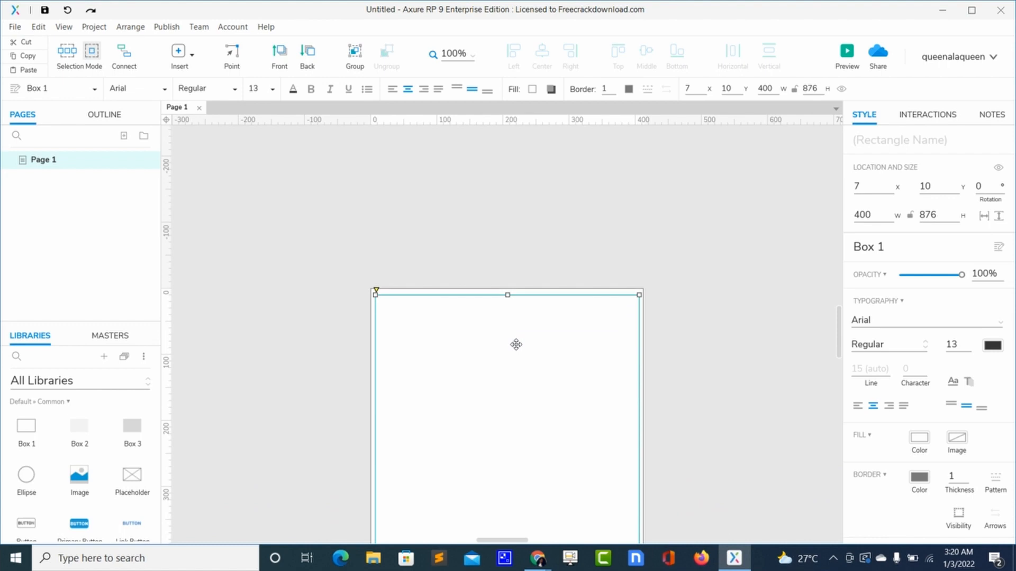
scroll(516, 344, down, 5)
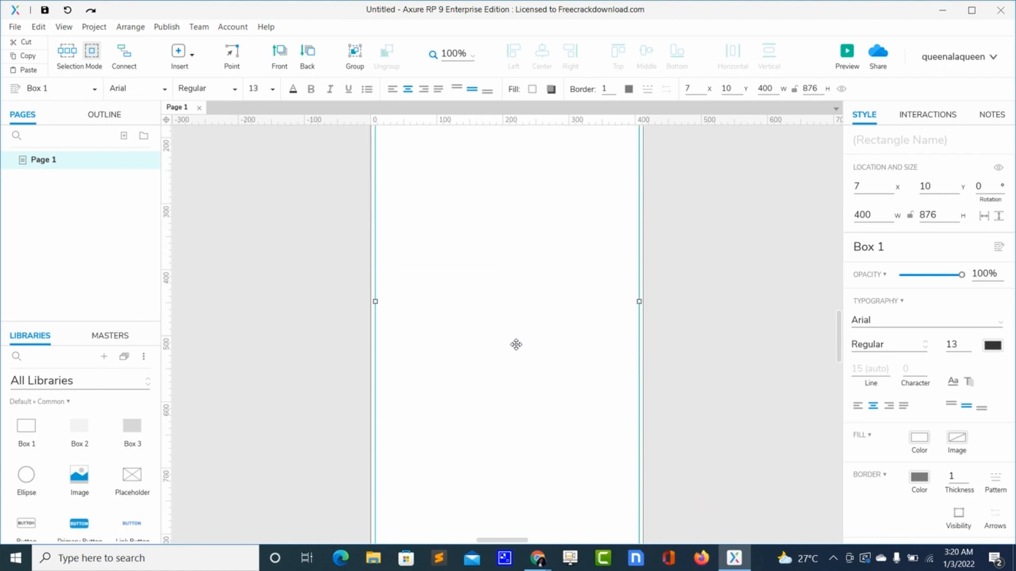
scroll(515, 345, up, 3)
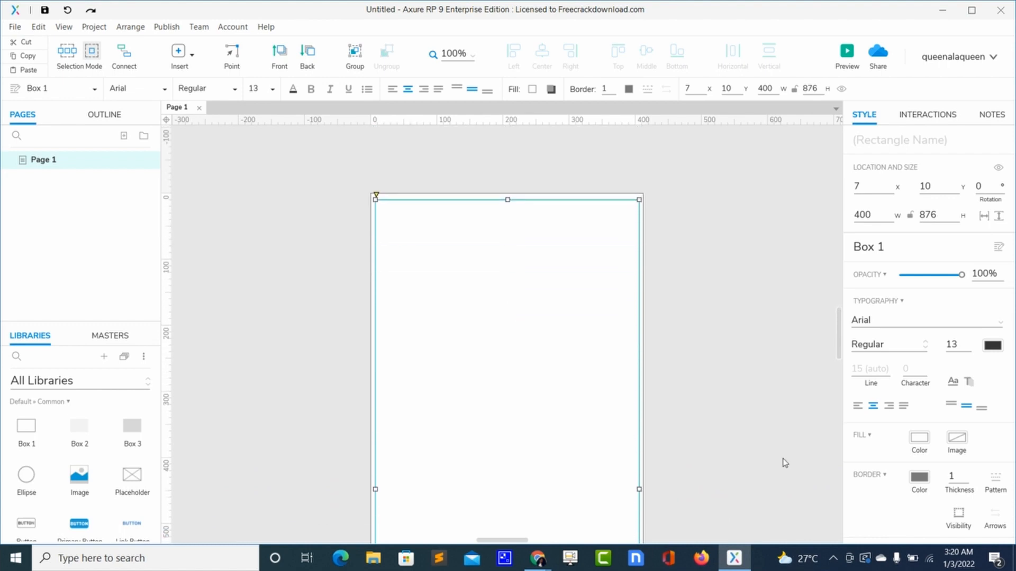
click(917, 441)
click(871, 473)
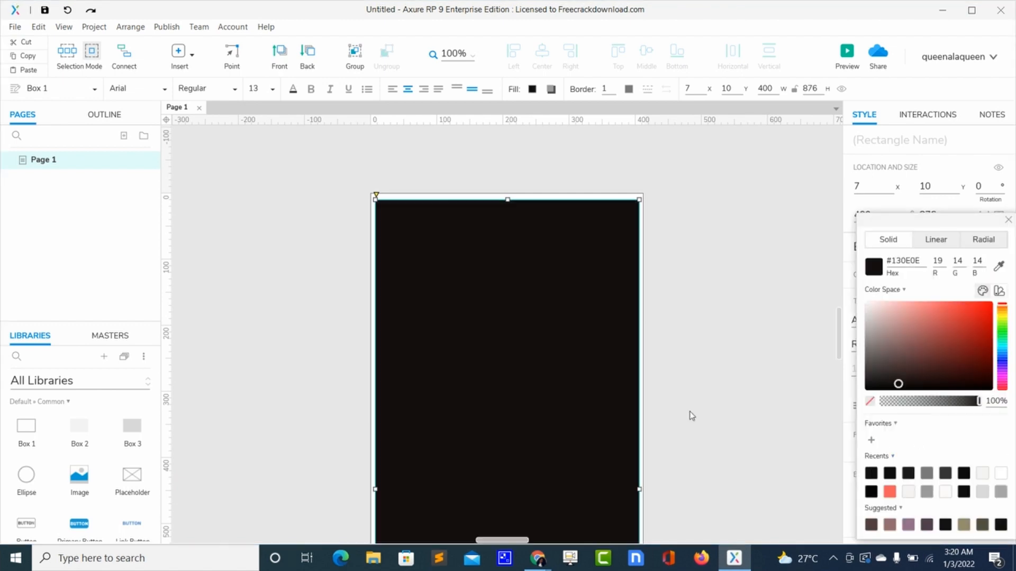
Step: Set the border thickness of both the outer white box and the inner black box to 0
click(371, 246)
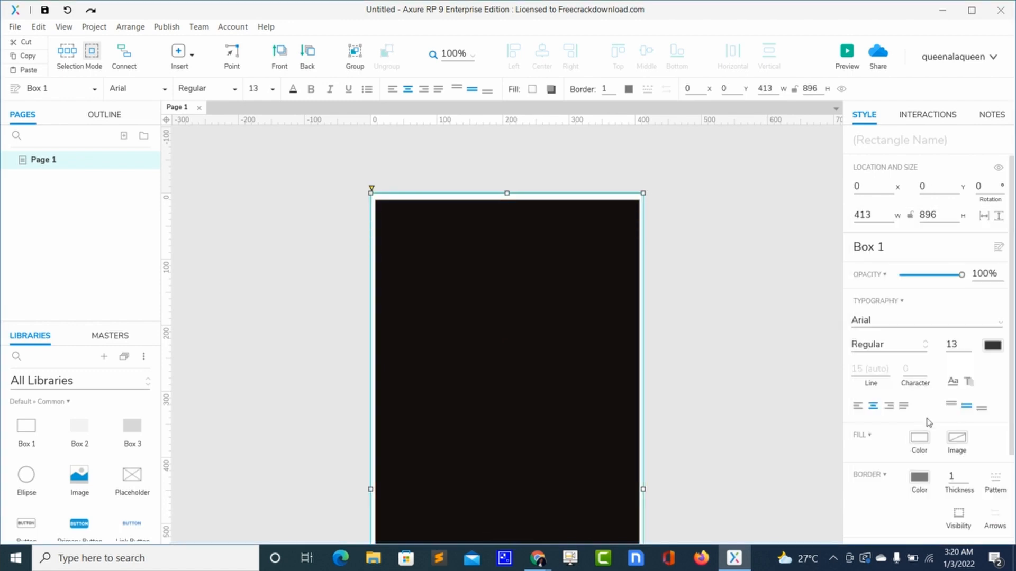
click(953, 476)
text(0)
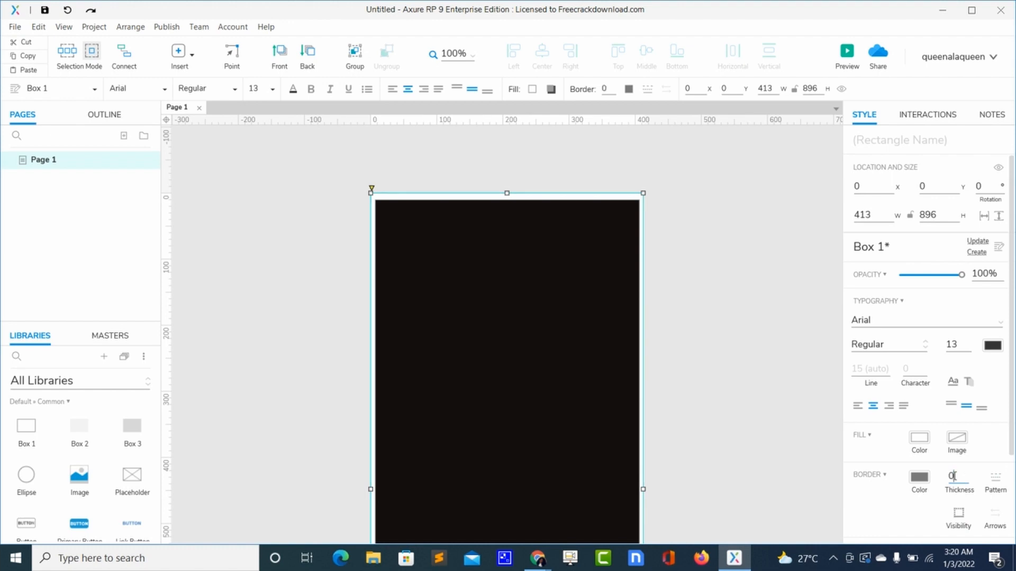
key(ctrl+z)
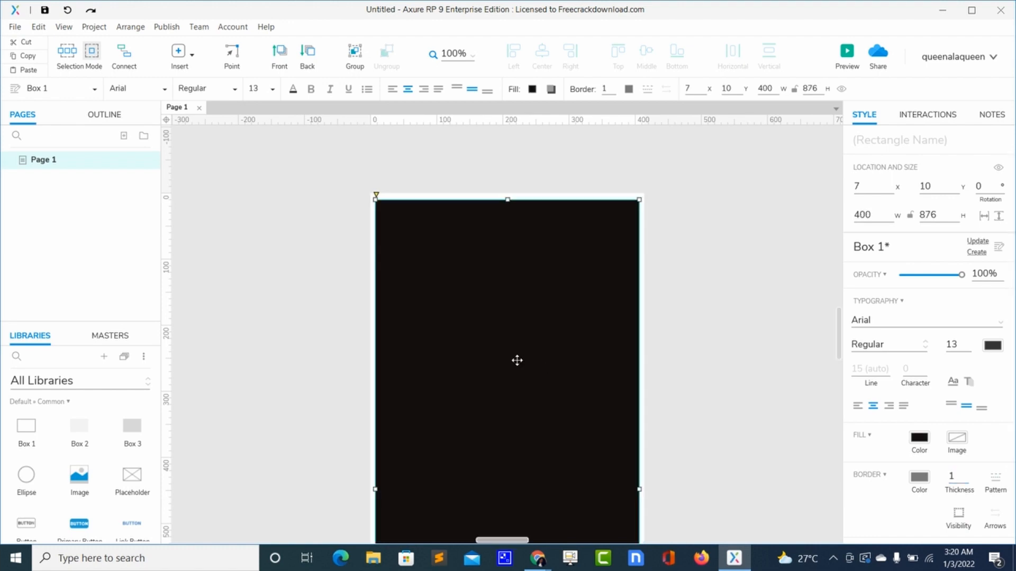
click(953, 476)
text(0)
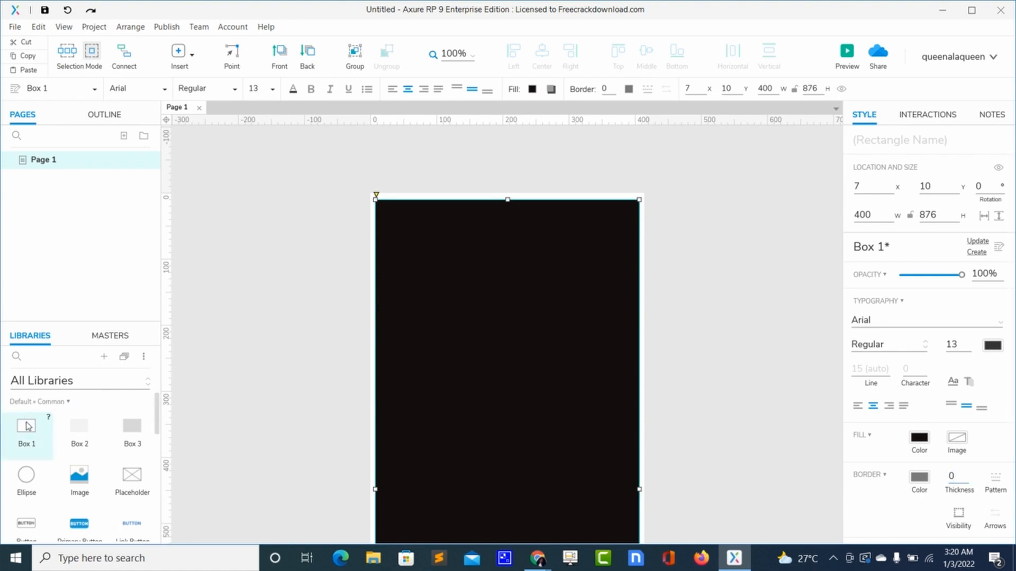
Step: Add a white Box 1 as the notch, about 217 x 37, centred on the phone's upper edge at x 99, y 0
drag(28, 426, 414, 175)
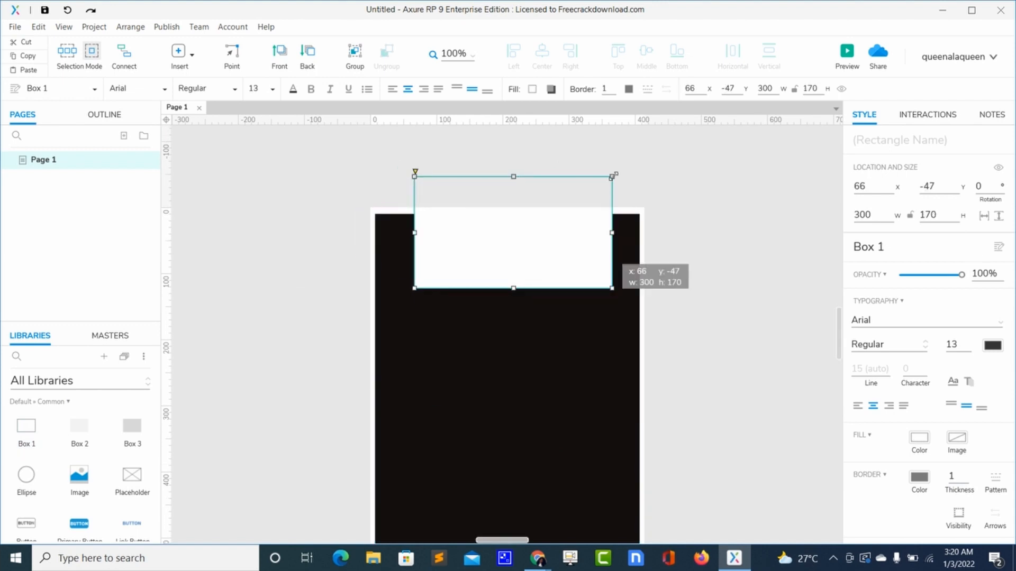
drag(612, 176, 559, 206)
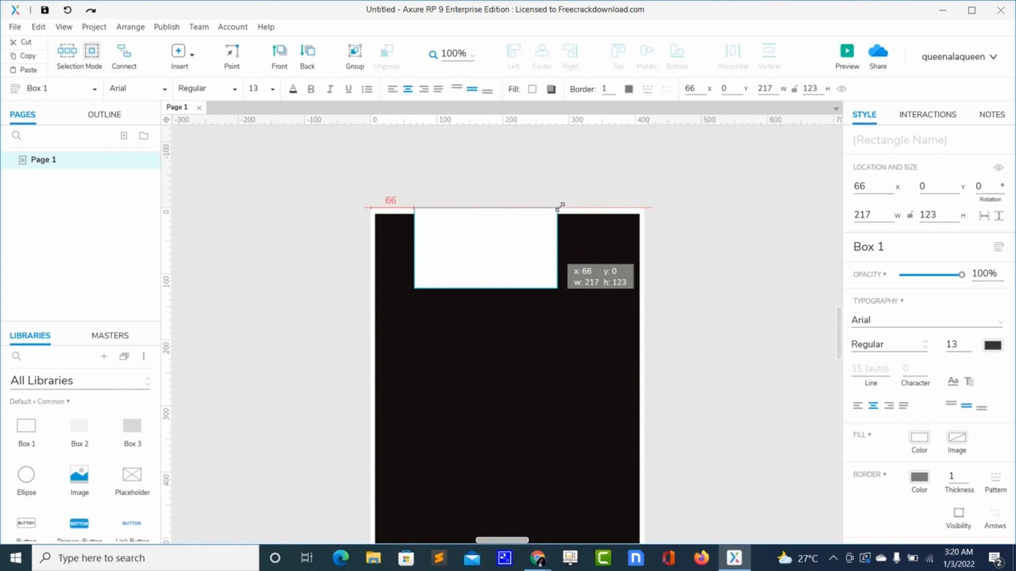
drag(506, 242, 528, 246)
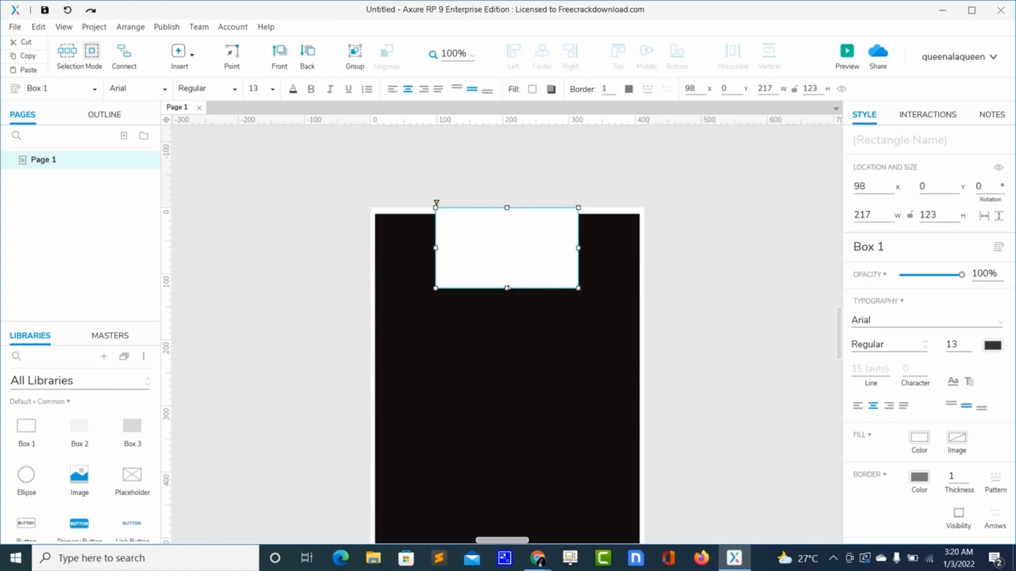
drag(506, 287, 502, 234)
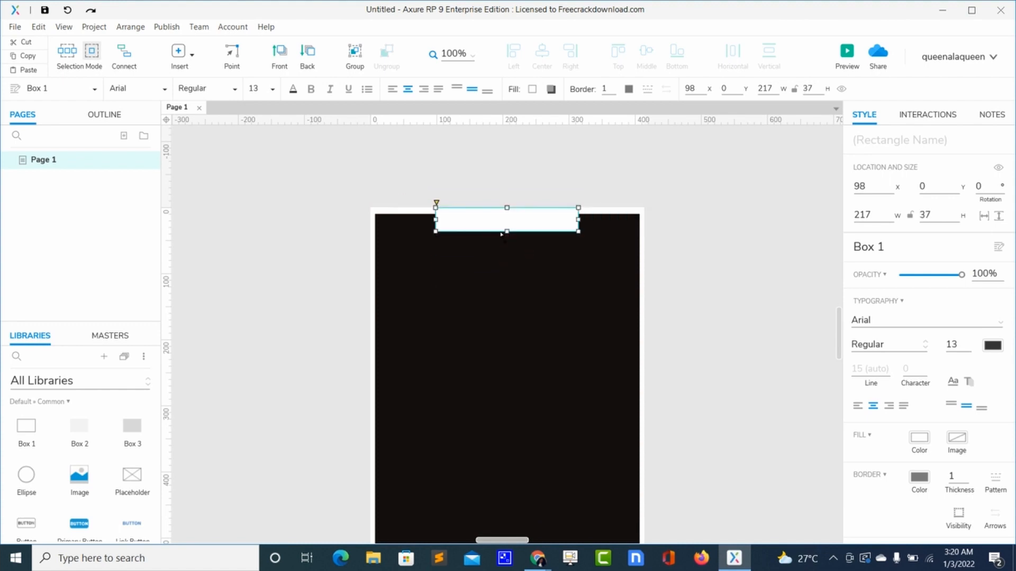
drag(578, 209, 576, 210)
drag(563, 218, 559, 221)
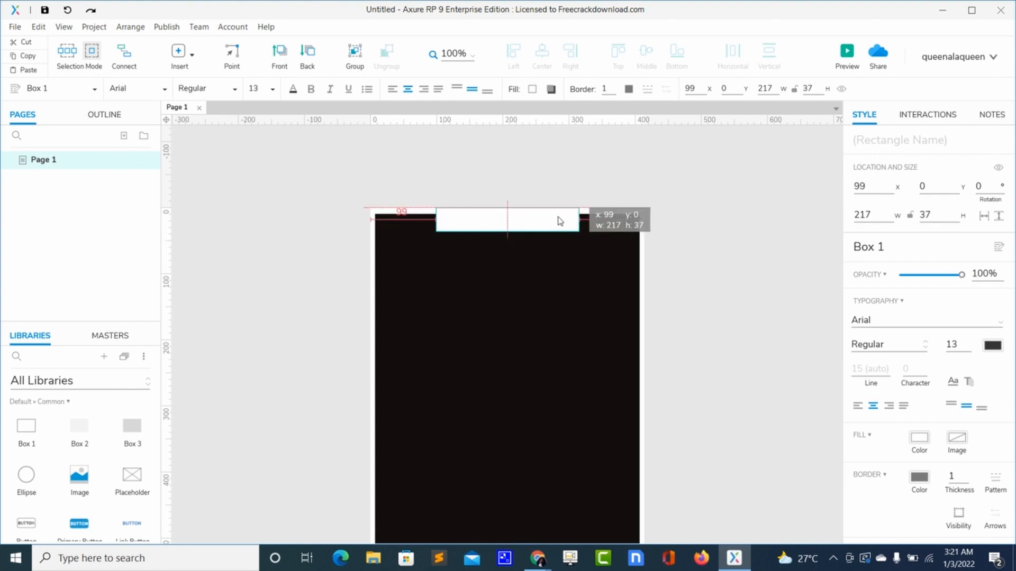
drag(559, 220, 558, 216)
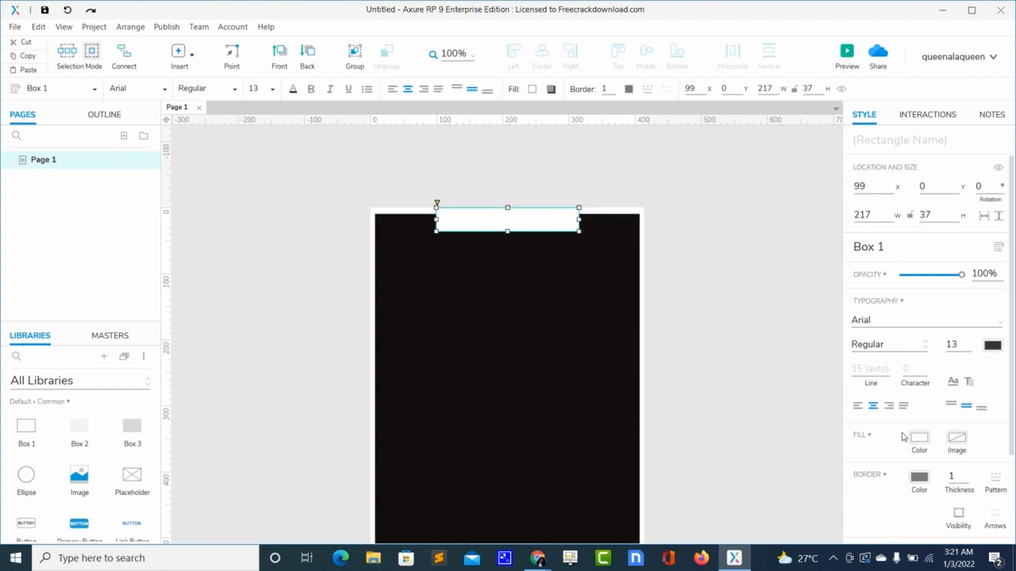
Step: Set the notch's border thickness to 0 and its corner radius to 7, keeping only the bottom corners rounded
scroll(905, 437, down, 3)
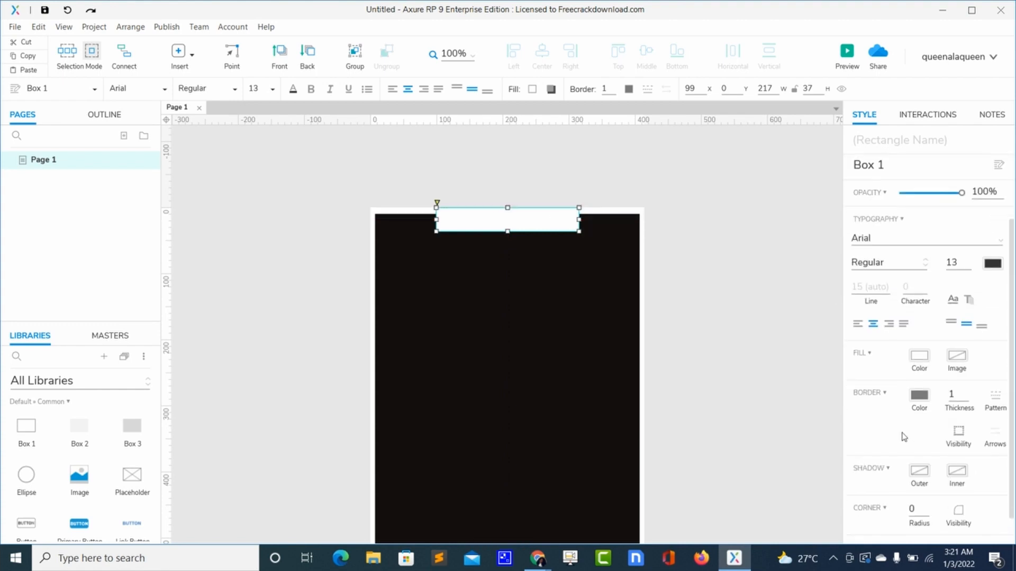
click(952, 395)
text(0)
click(912, 510)
text(7)
click(959, 512)
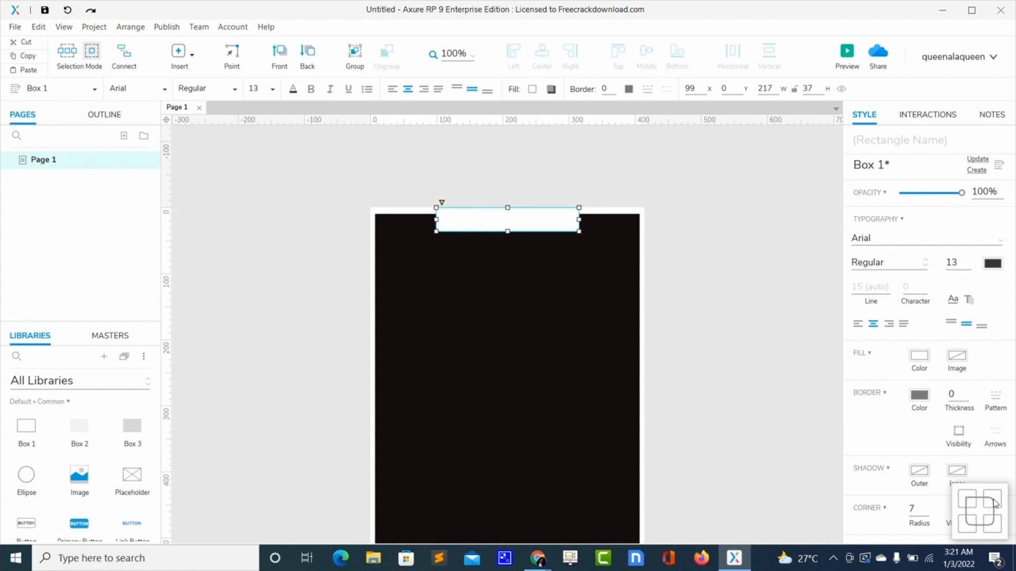
click(540, 316)
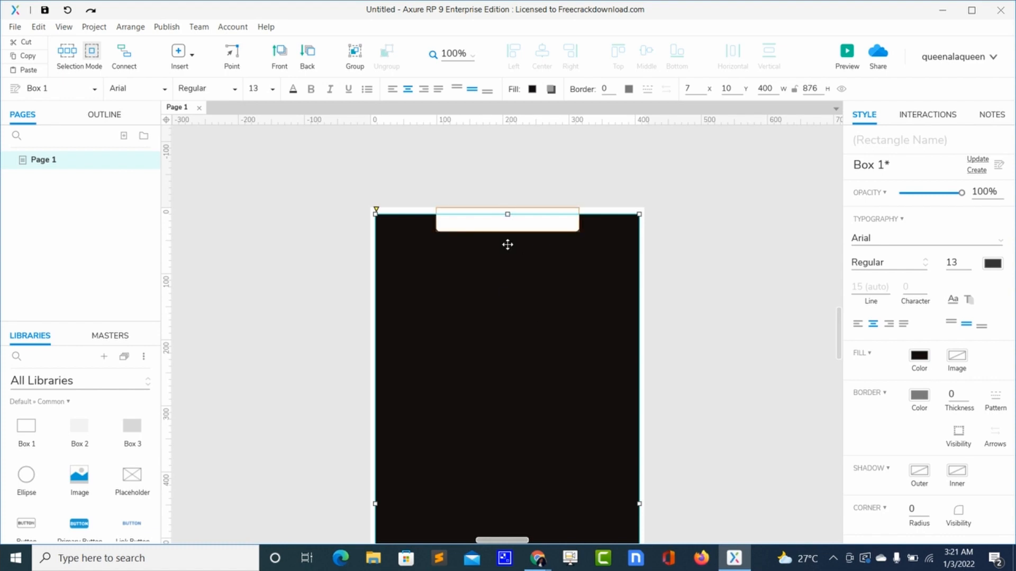
Step: Rename the page as First Design
right_click(55, 168)
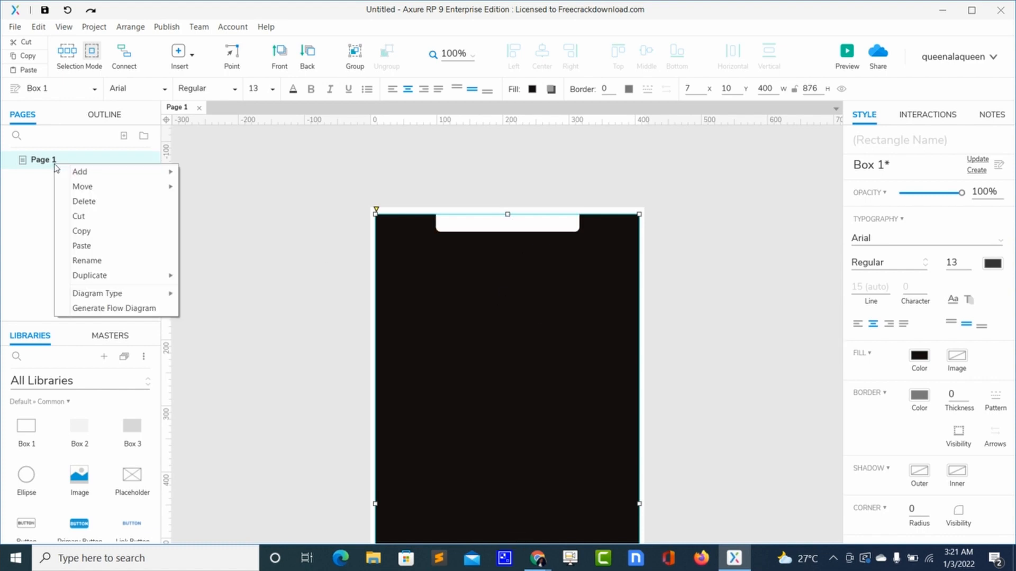
click(87, 261)
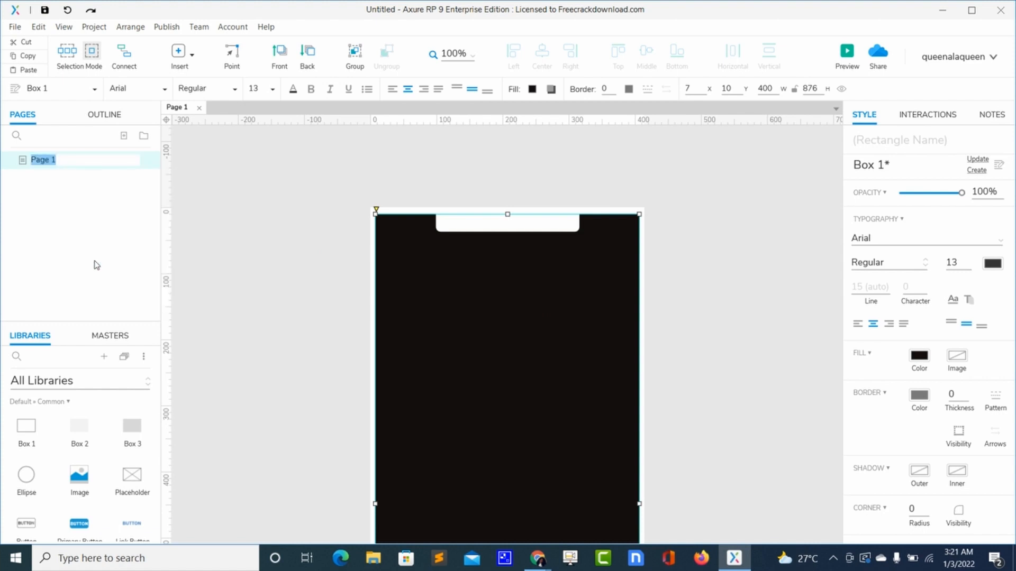
text(F)
text(esign)
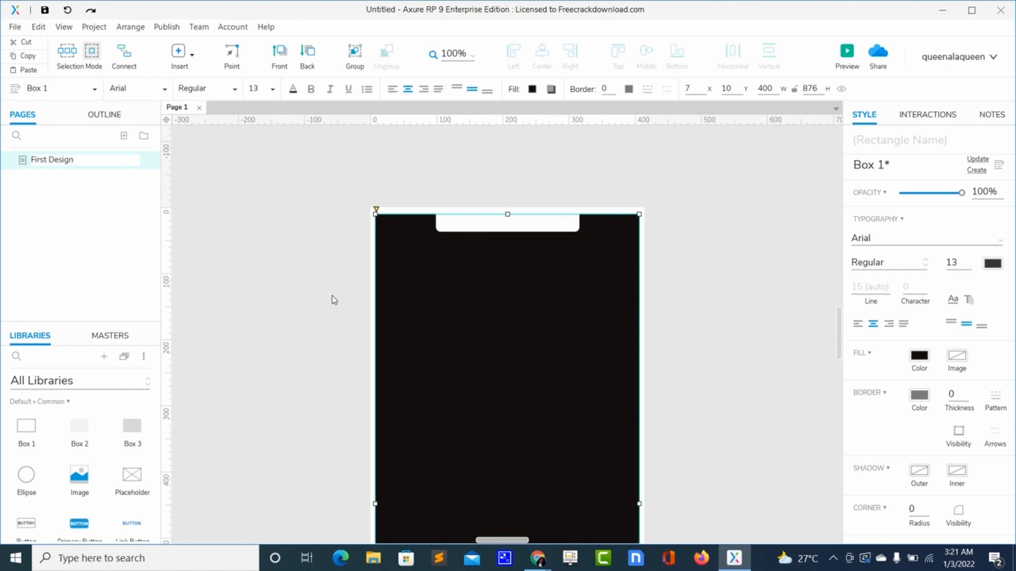
click(329, 297)
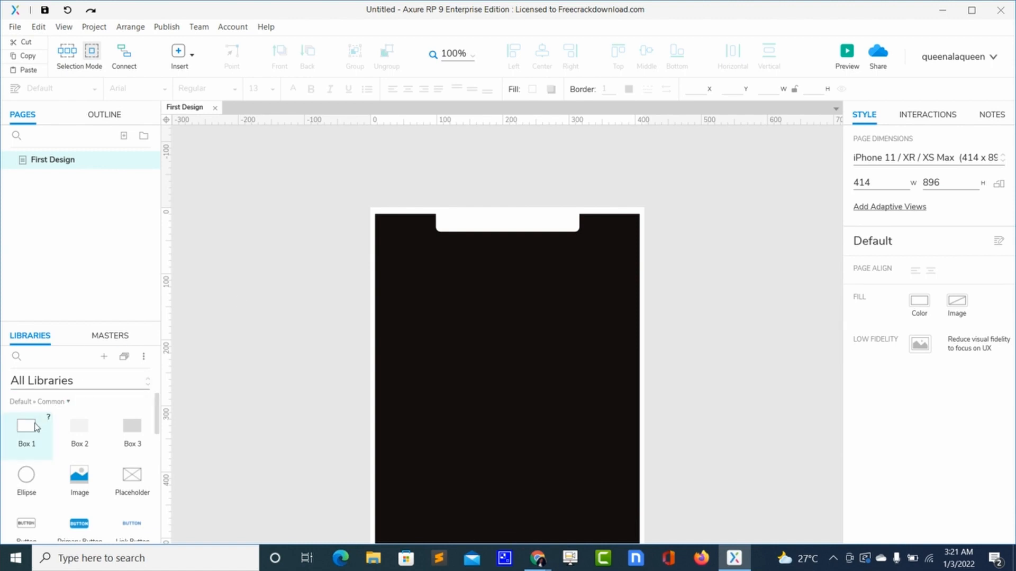
Step: Add a Box 1 on the black screen area at about x 43, y 181 and set its size to 134 x 121
drag(31, 431, 400, 324)
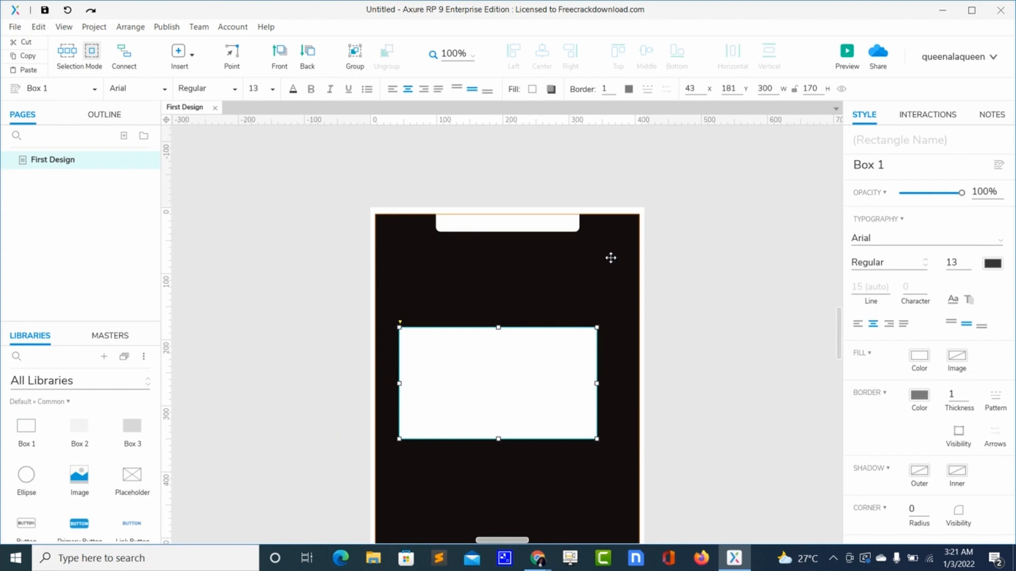
mouse_move(936, 191)
double_click(862, 215)
text(134)
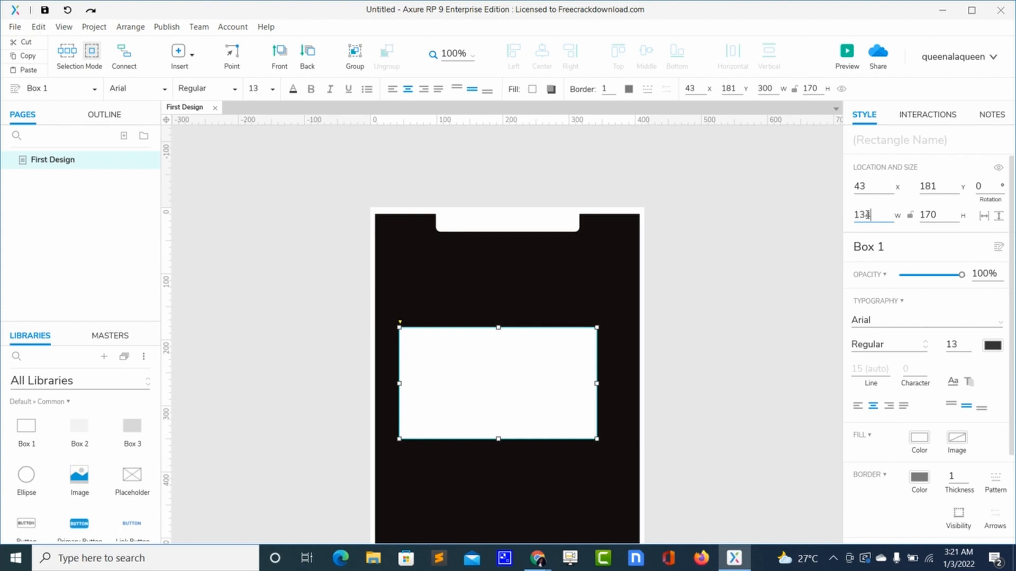
double_click(931, 215)
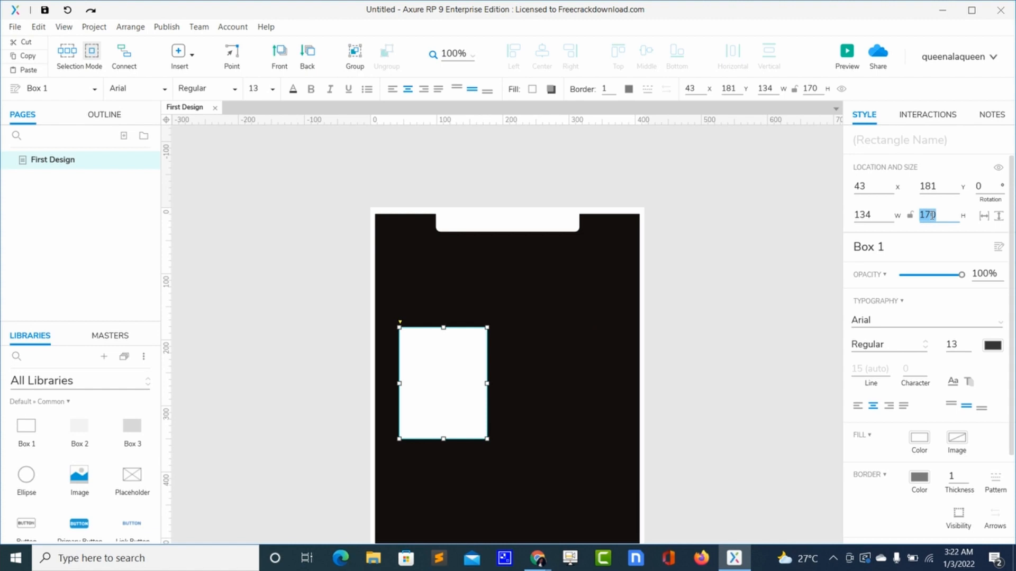
text(121)
click(517, 388)
click(487, 379)
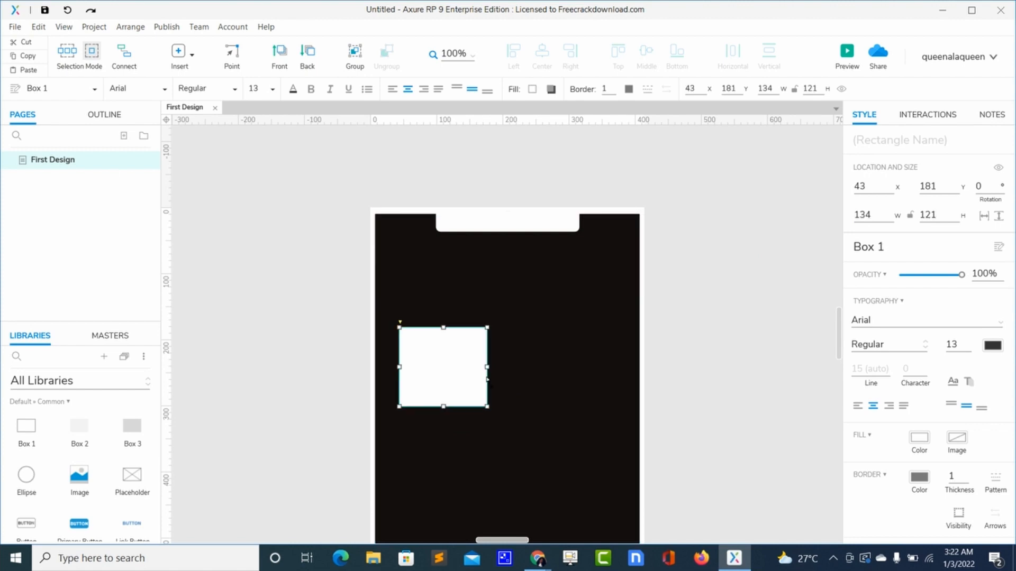
scroll(898, 475, down, 2)
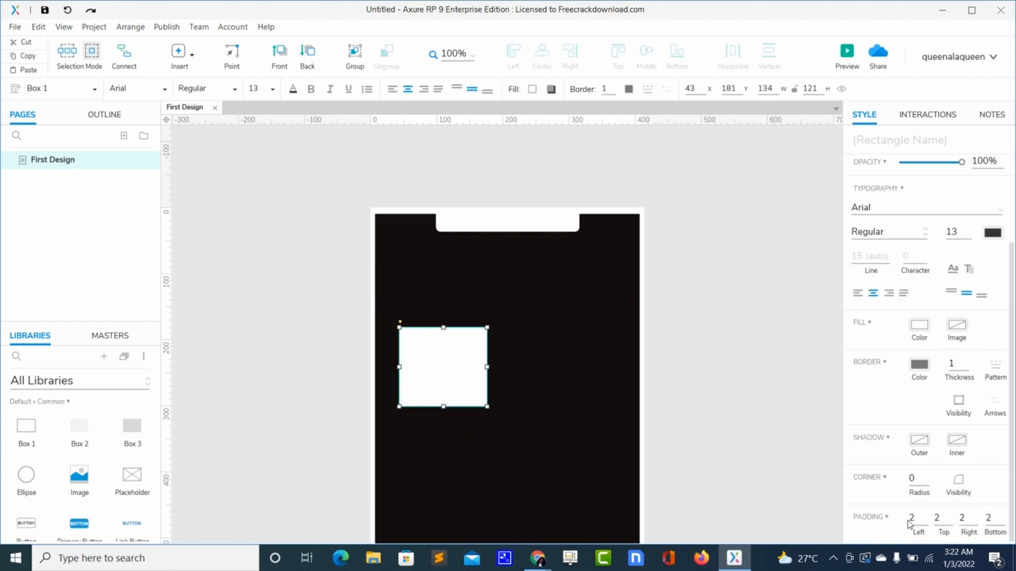
Step: Round the white content box with a corner radius of 54 and move it to the screen's middle at about x 140, y 327
click(911, 478)
text(50)
key(Return)
click(462, 476)
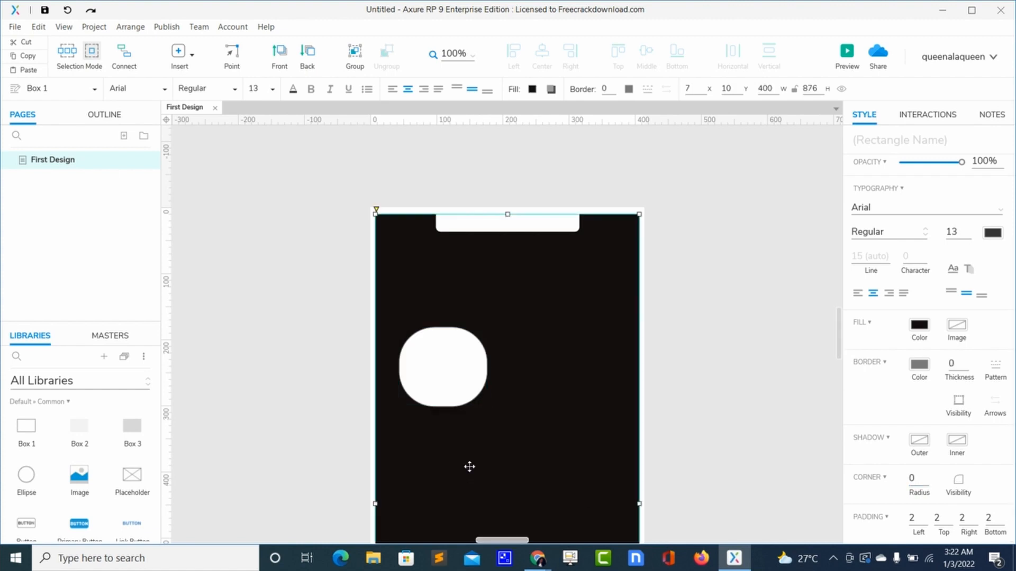
click(466, 383)
drag(465, 383, 533, 351)
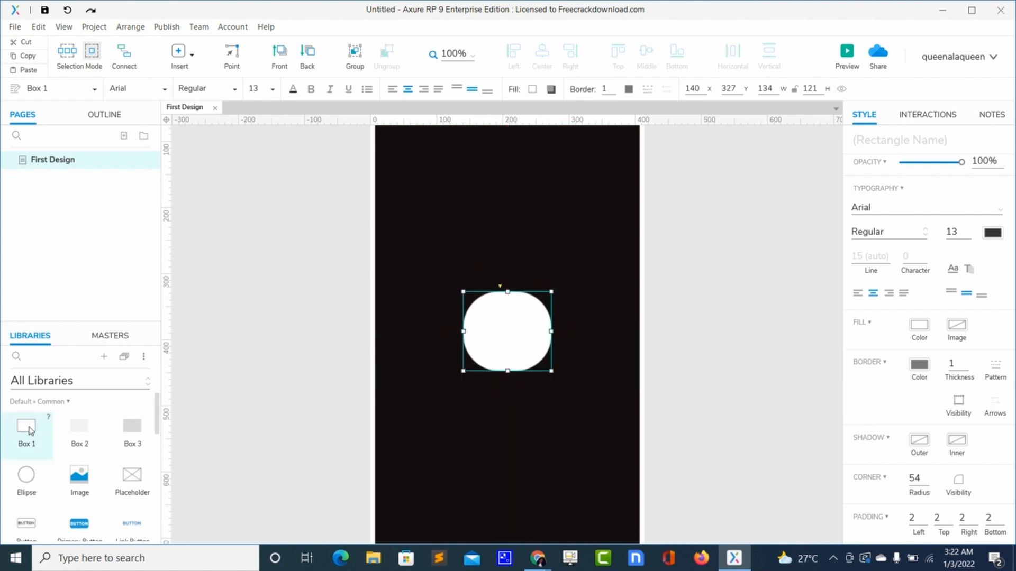
Step: Add another Box 1 above the rounded box and set its size to 79 x 78
drag(29, 430, 415, 201)
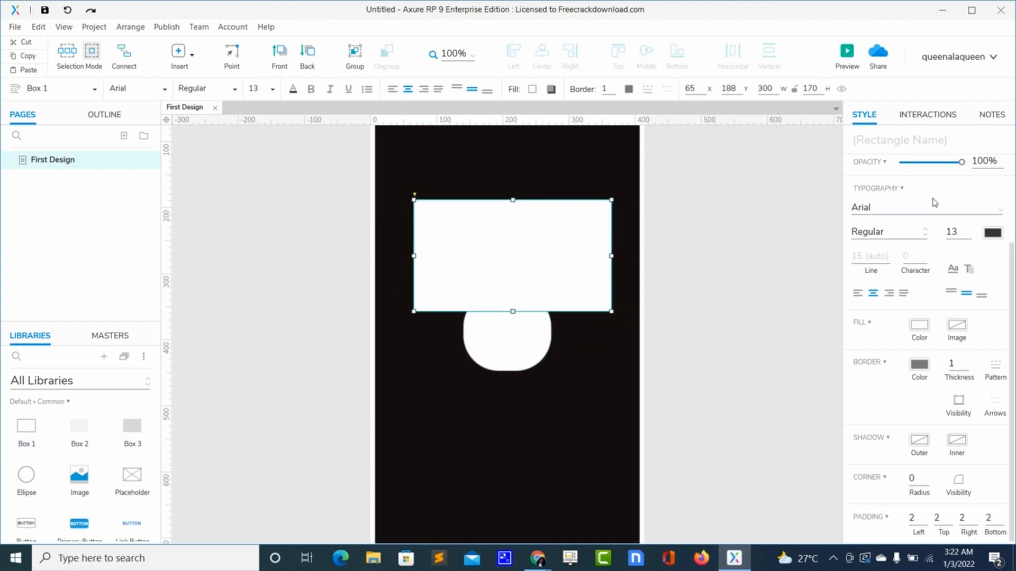
mouse_move(931, 200)
double_click(872, 215)
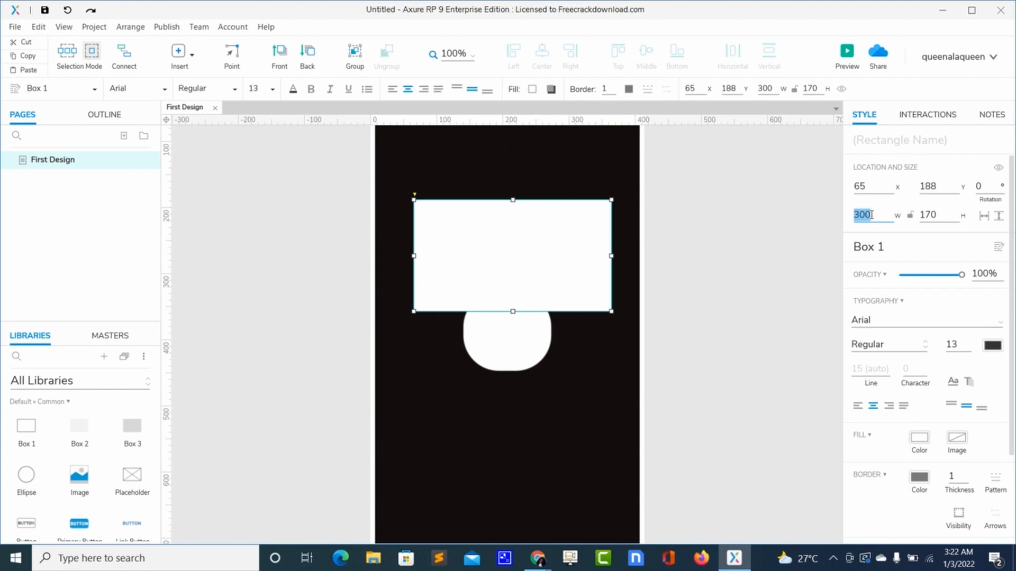
text(79)
double_click(923, 216)
text(73)
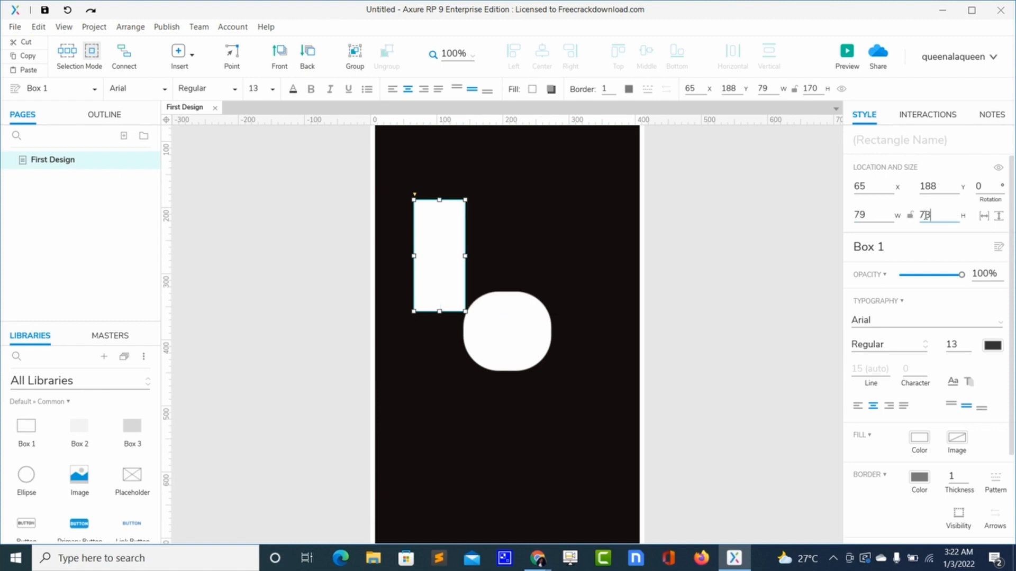
Step: Rotate the small box to 54° and move it onto the rounded box at about x 167, y 349
click(980, 188)
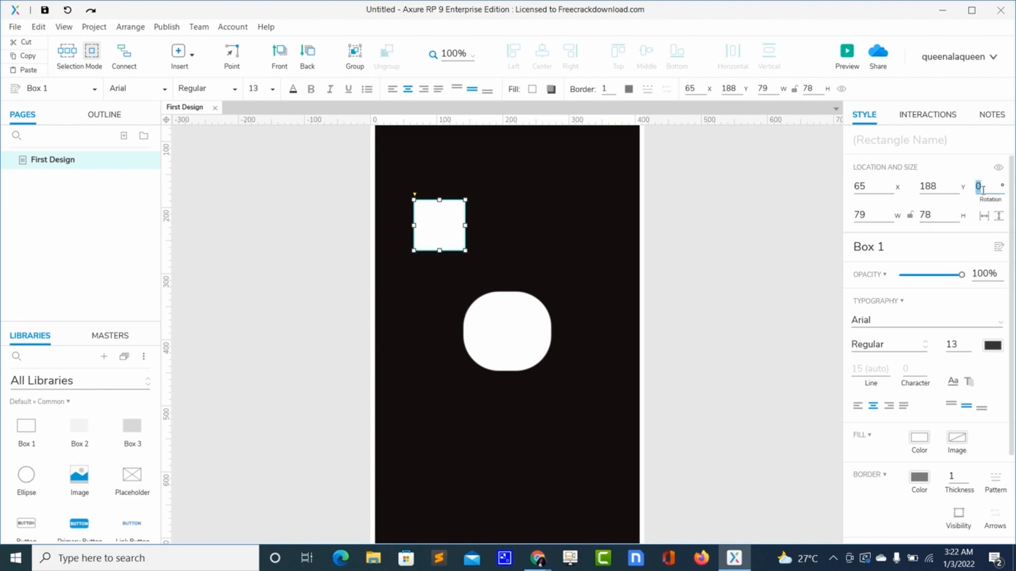
text(54)
click(557, 217)
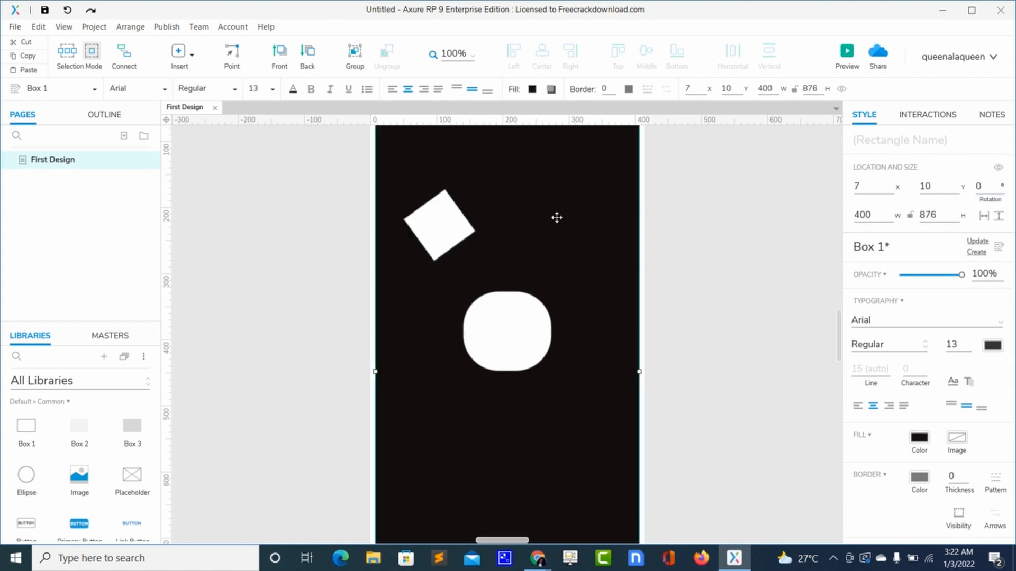
click(450, 226)
drag(450, 226, 522, 336)
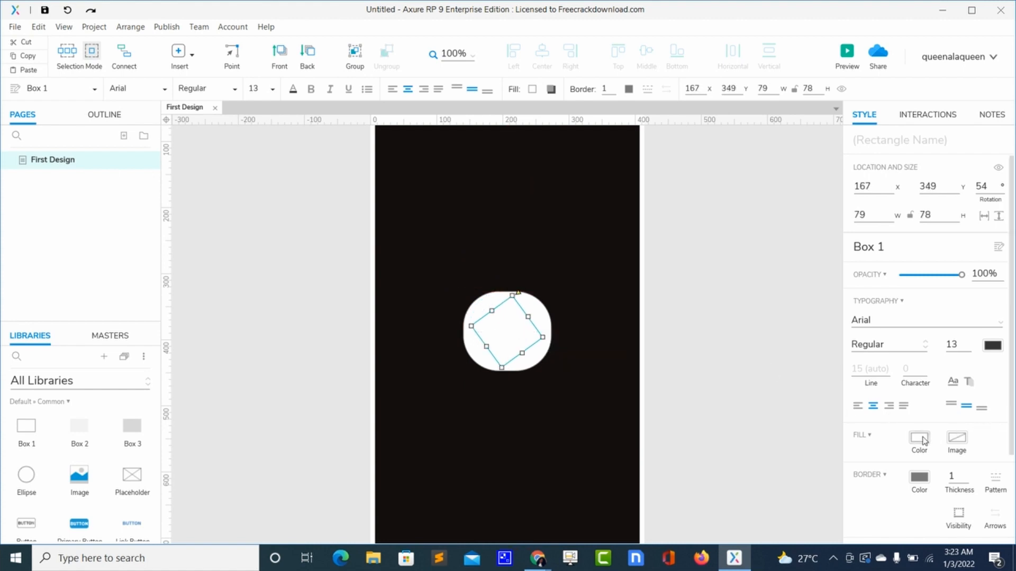
Step: Fill the rotated box with the recent near-black colour #130E0E
click(923, 440)
click(871, 475)
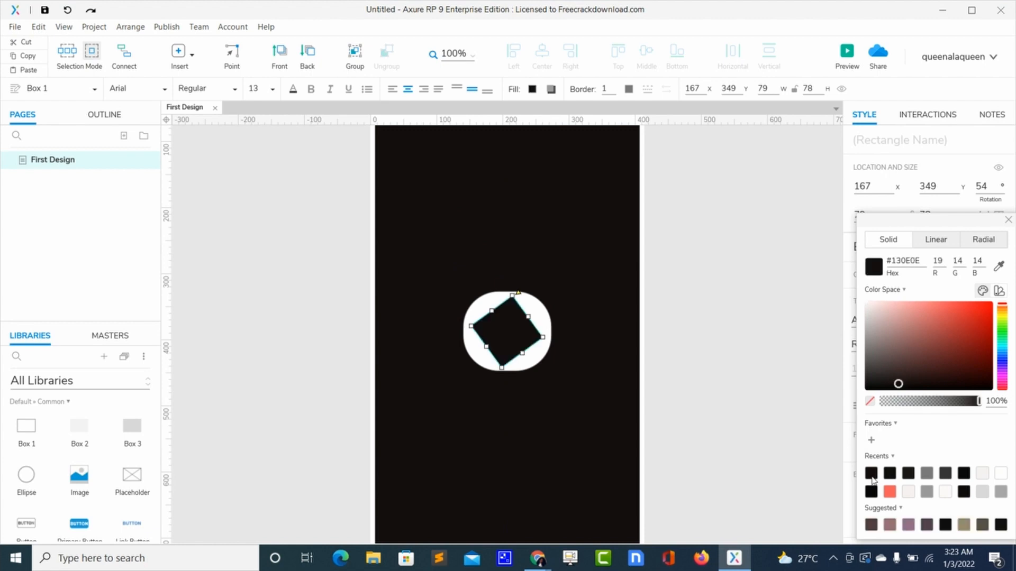
click(452, 447)
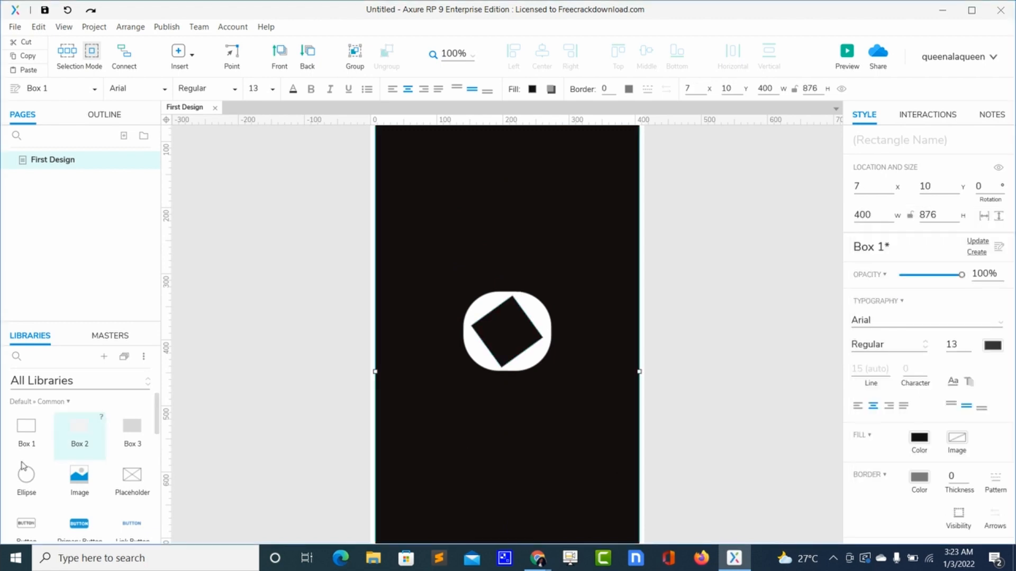
Step: Search the libraries for "h", add a Heading 1 below the rounded box and change its text to Q
click(54, 360)
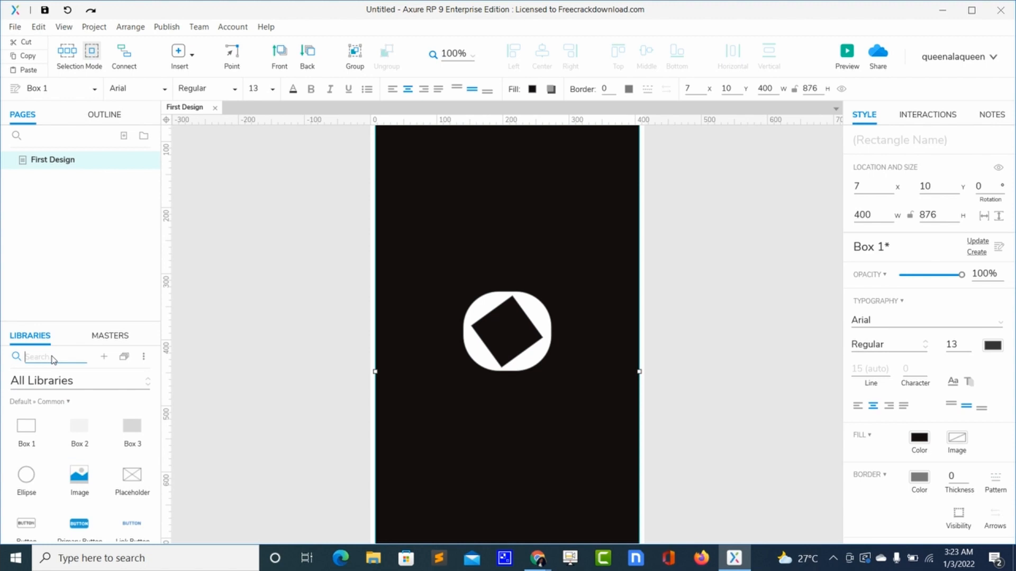
text(h)
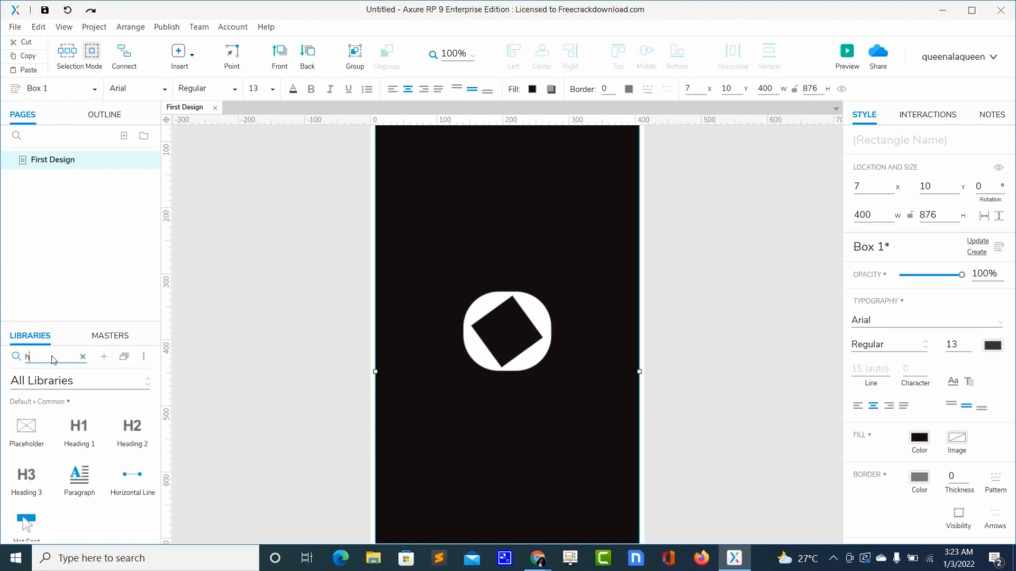
drag(80, 439, 450, 389)
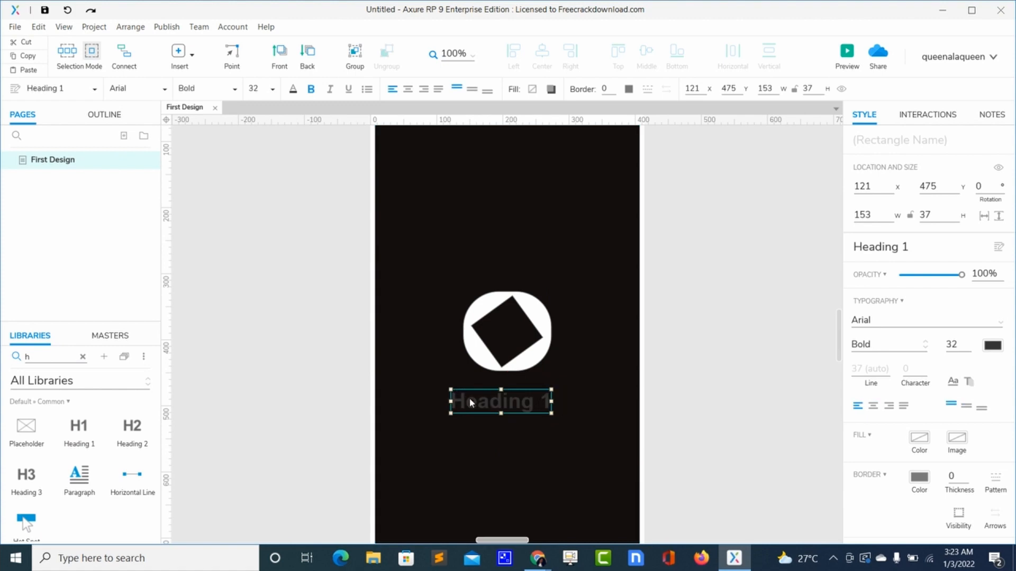
double_click(470, 400)
text(Q)
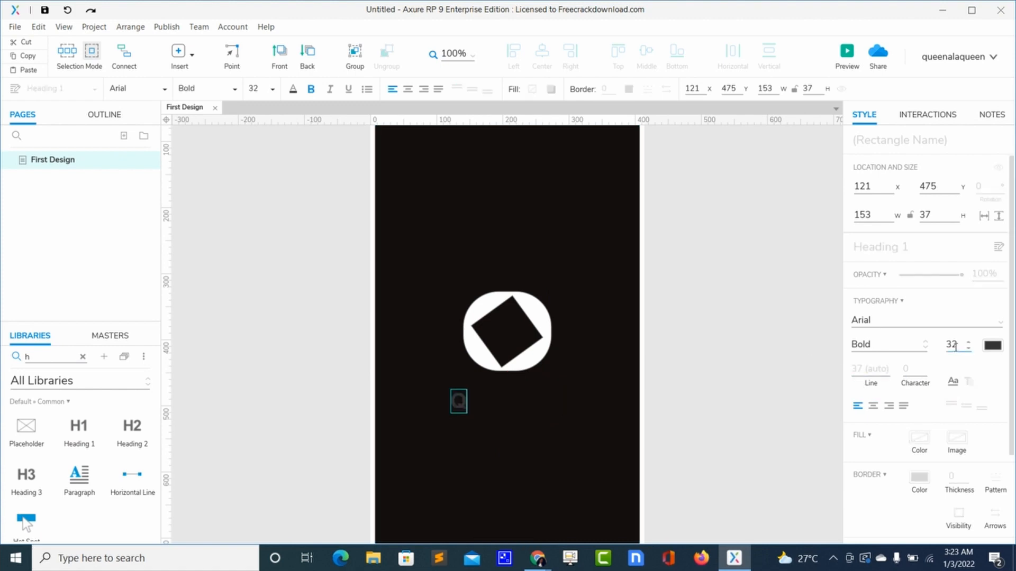
click(457, 447)
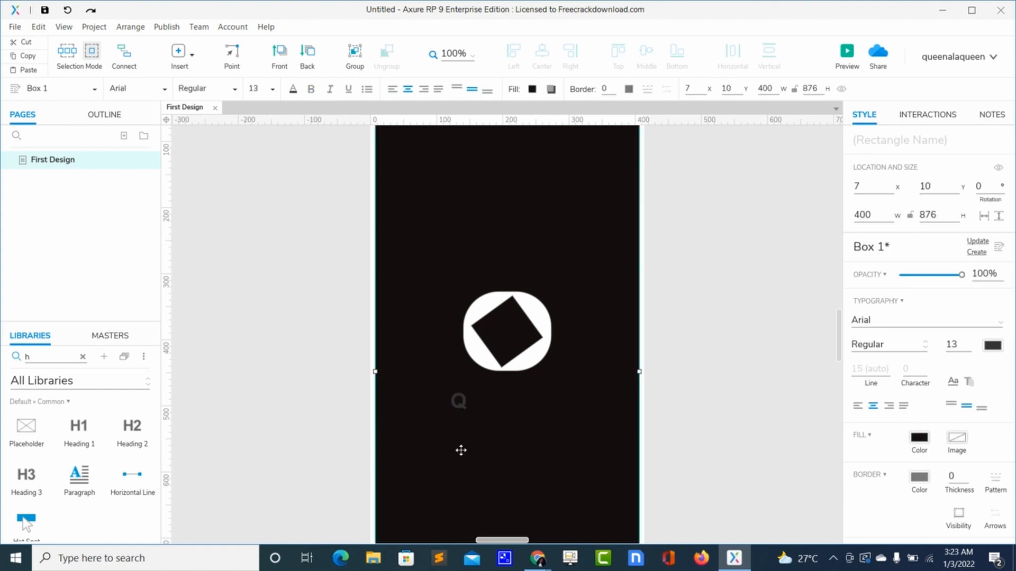
Step: Set the Q heading's text colour to the off-white #F9F3F3
click(458, 402)
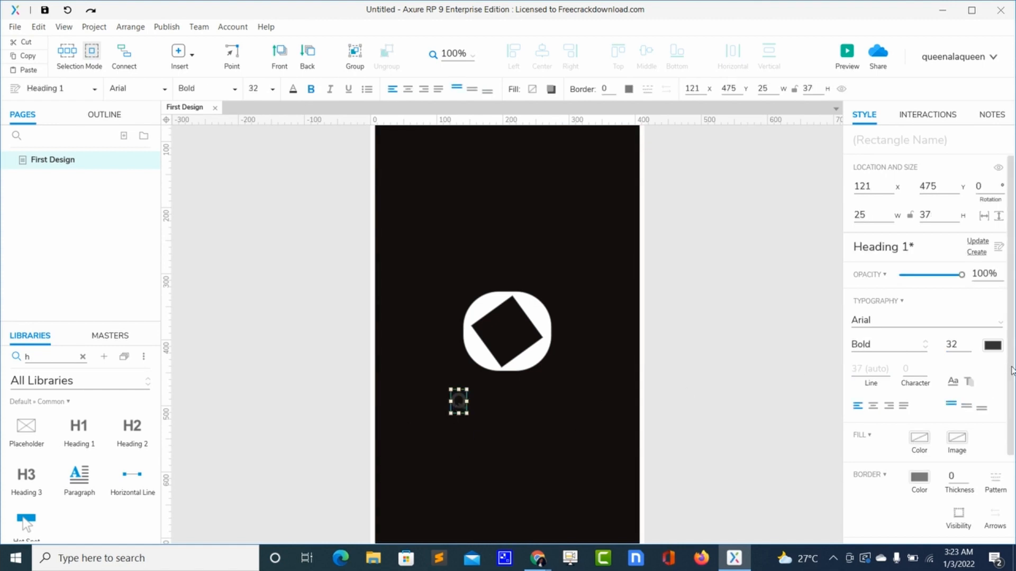
click(992, 346)
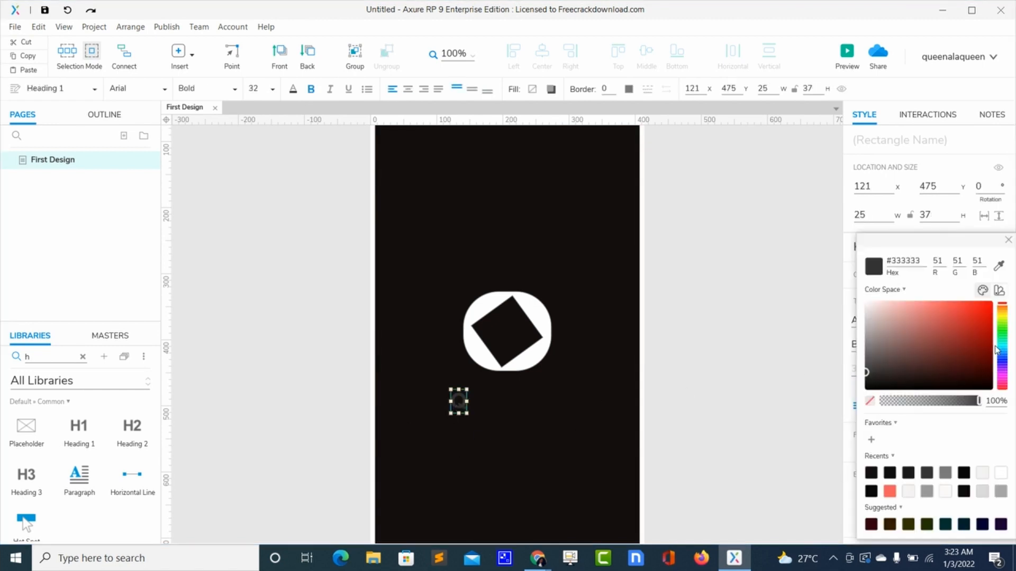
click(867, 303)
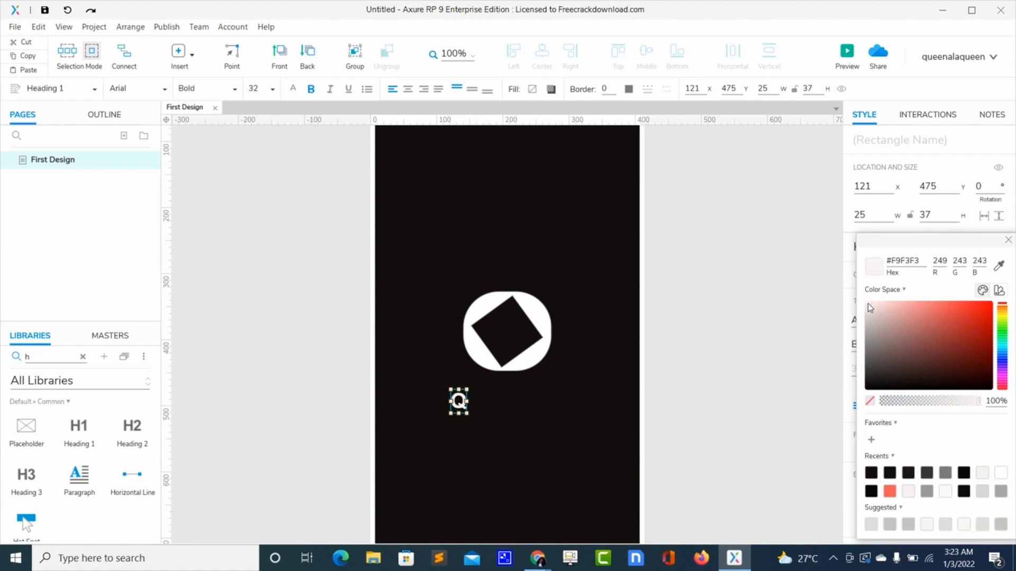
click(1009, 240)
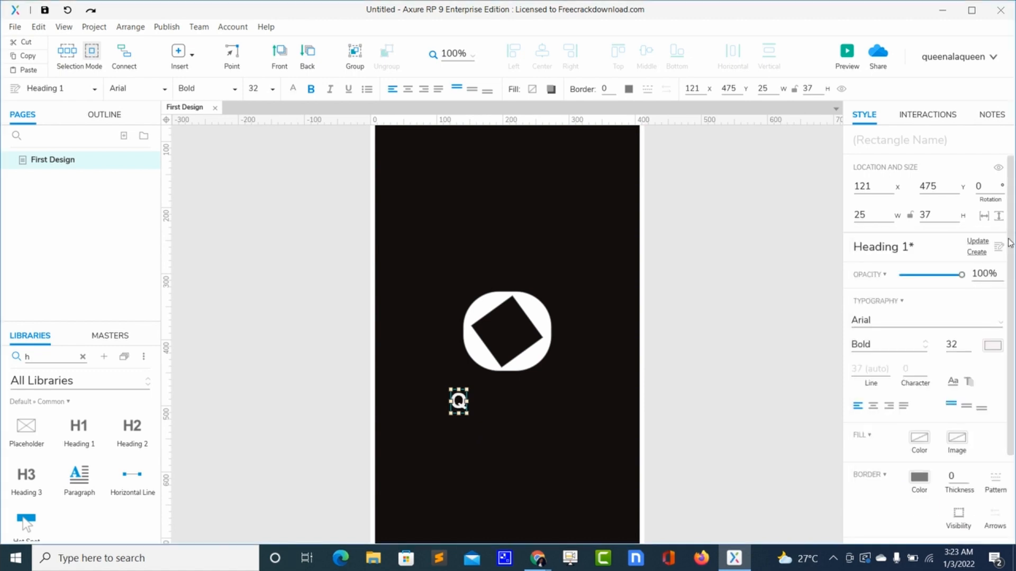
Step: Set the Q heading's font size to 50 and centre it on the black diamond at about x 187, y 359
double_click(958, 347)
text(50)
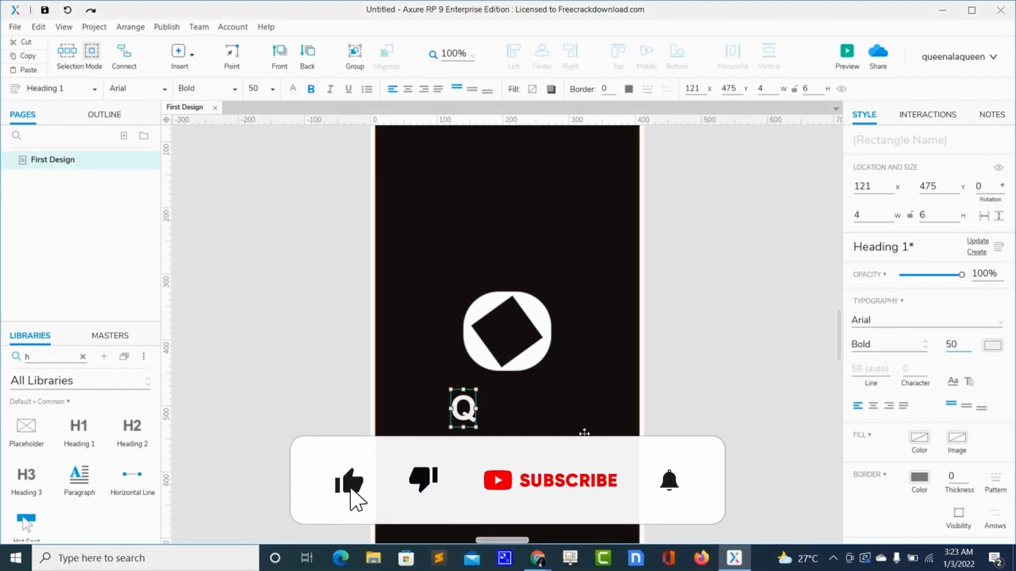
click(584, 434)
click(468, 409)
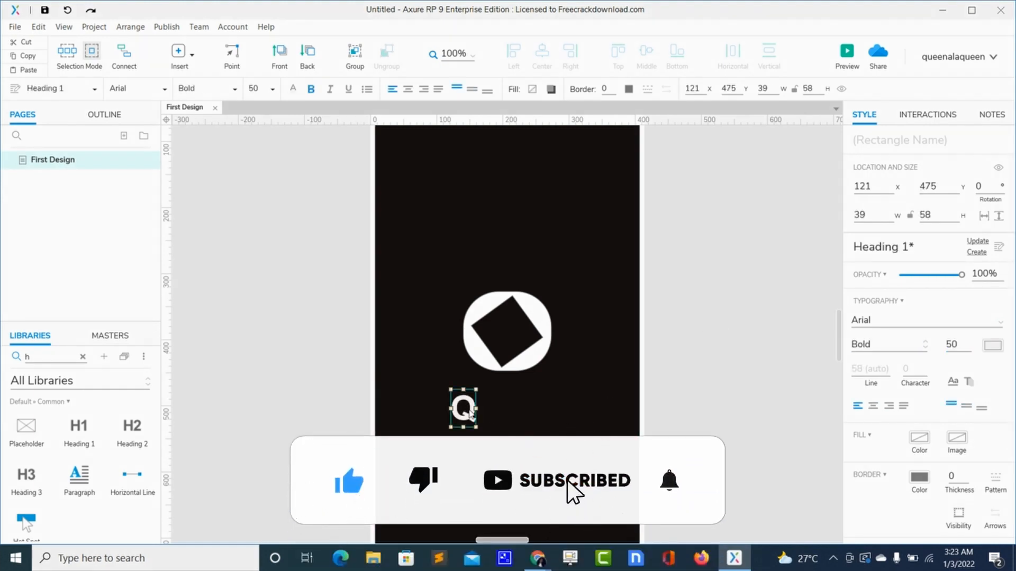
drag(468, 409, 513, 340)
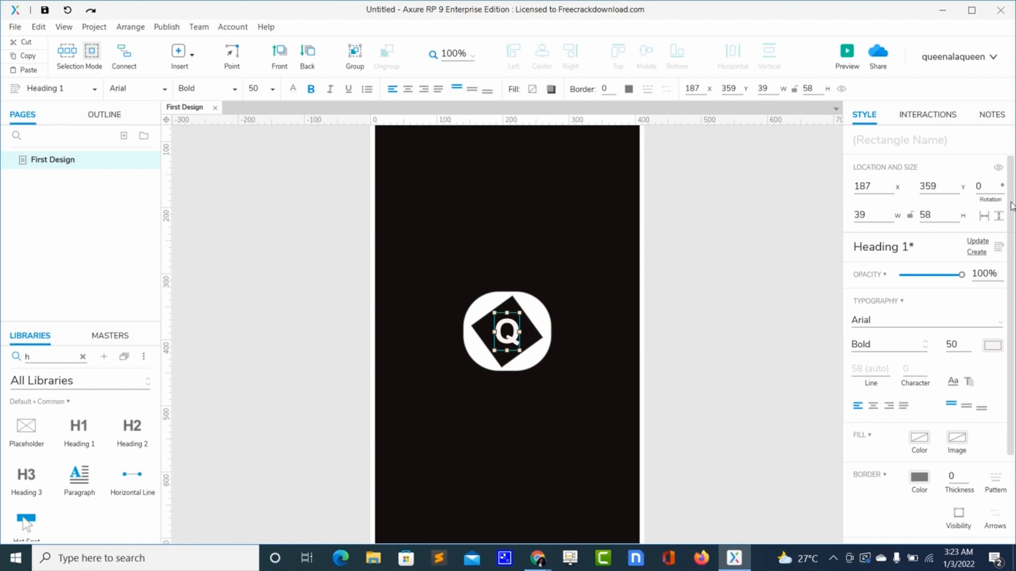
Step: Rotate the Q heading to 34°
click(995, 190)
click(995, 190)
click(995, 189)
click(995, 190)
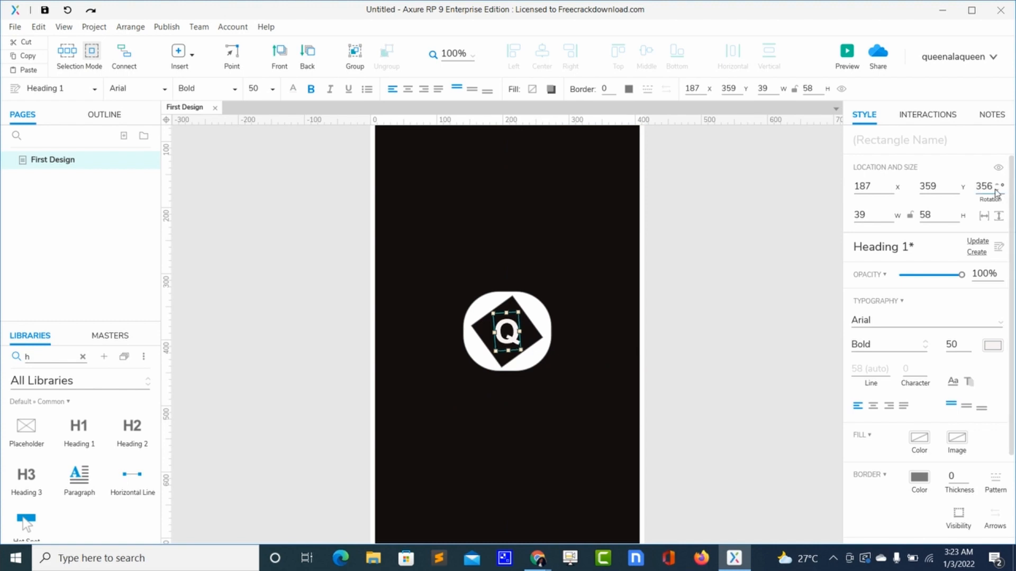
click(995, 185)
click(996, 185)
click(995, 185)
click(995, 185)
click(995, 186)
click(995, 185)
click(995, 185)
click(995, 185)
click(995, 185)
click(995, 185)
click(995, 185)
click(995, 185)
click(996, 185)
click(996, 186)
click(996, 185)
click(996, 185)
click(996, 185)
click(996, 185)
click(996, 185)
click(996, 185)
click(996, 185)
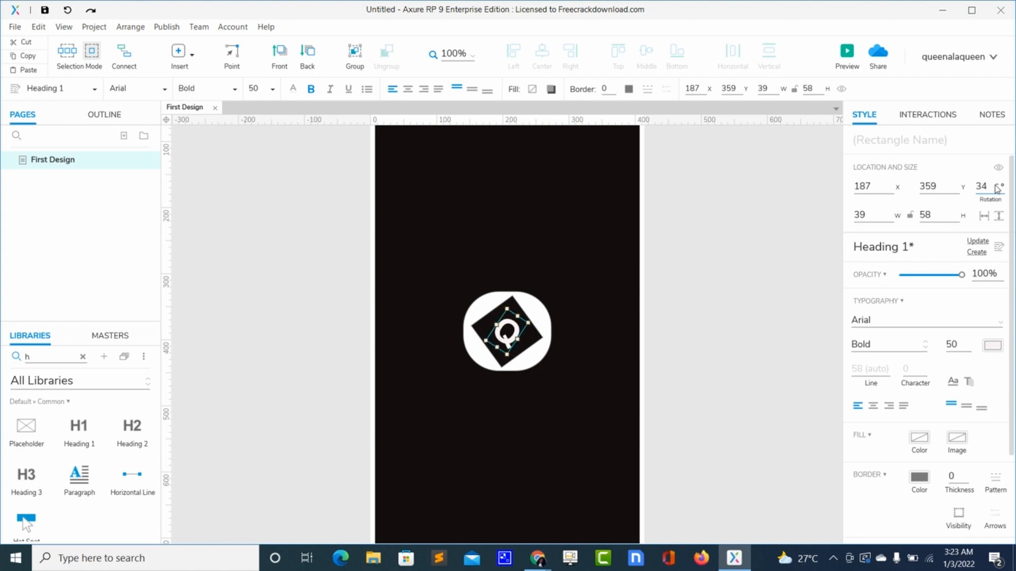
click(587, 422)
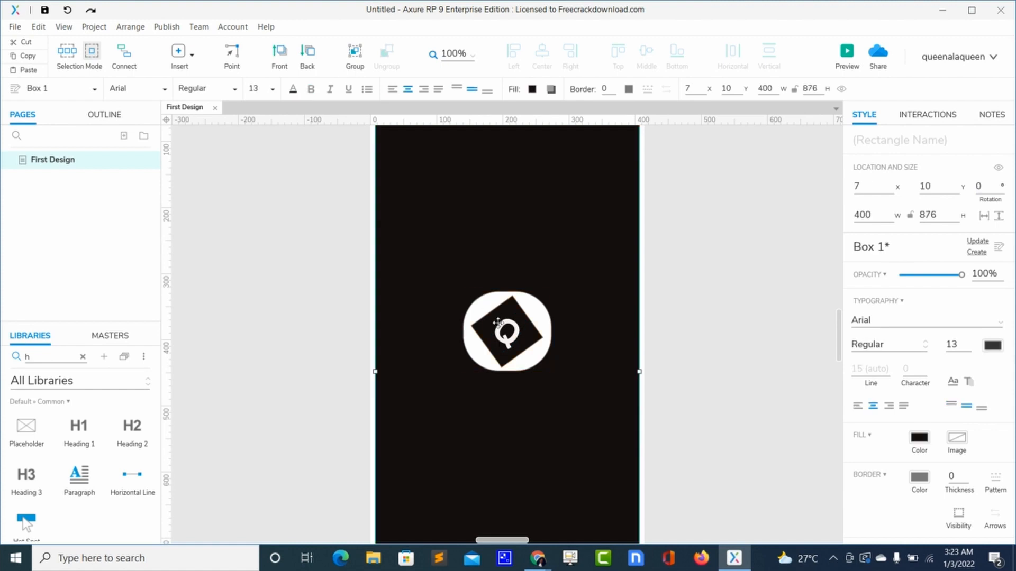
Step: Nudge the Q heading slightly within the diamond and preview the page in the browser
click(504, 337)
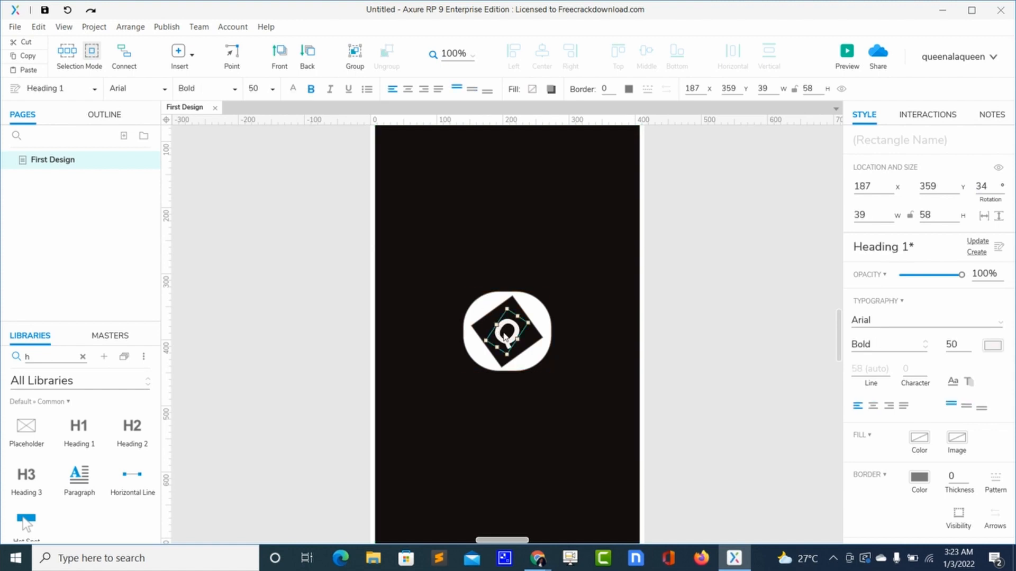
drag(504, 337, 503, 335)
click(544, 265)
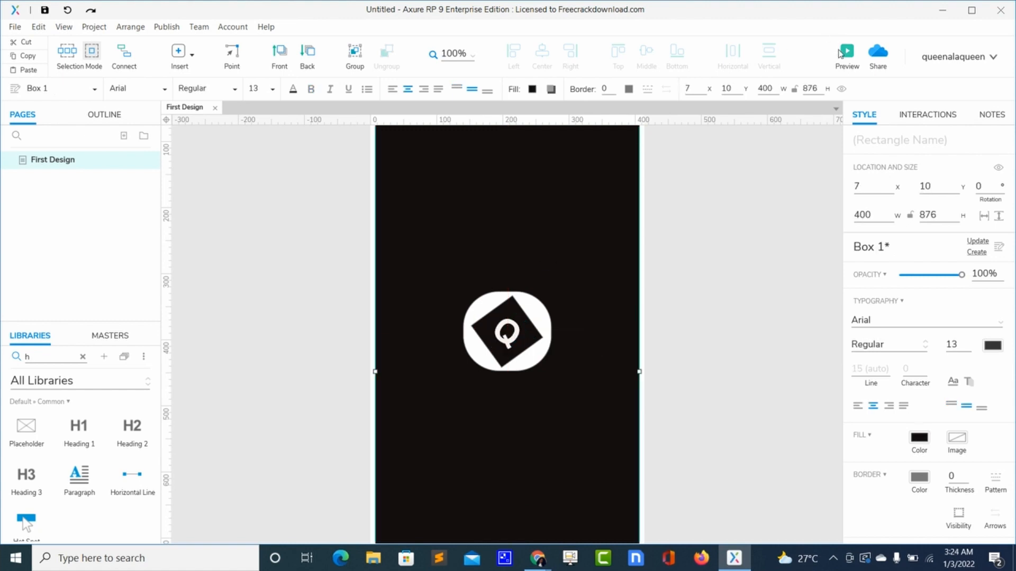
click(846, 55)
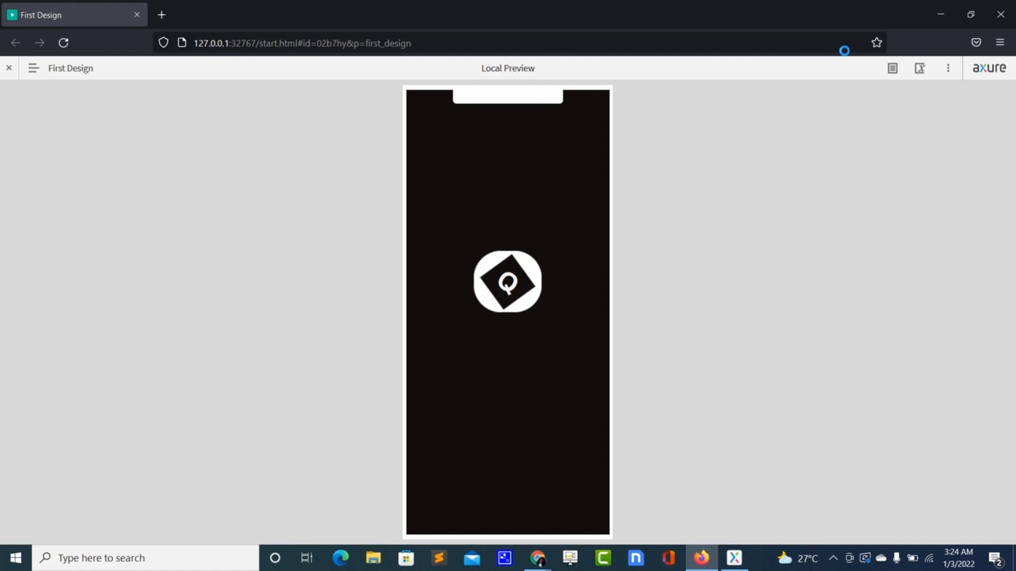
key(alt+Tab)
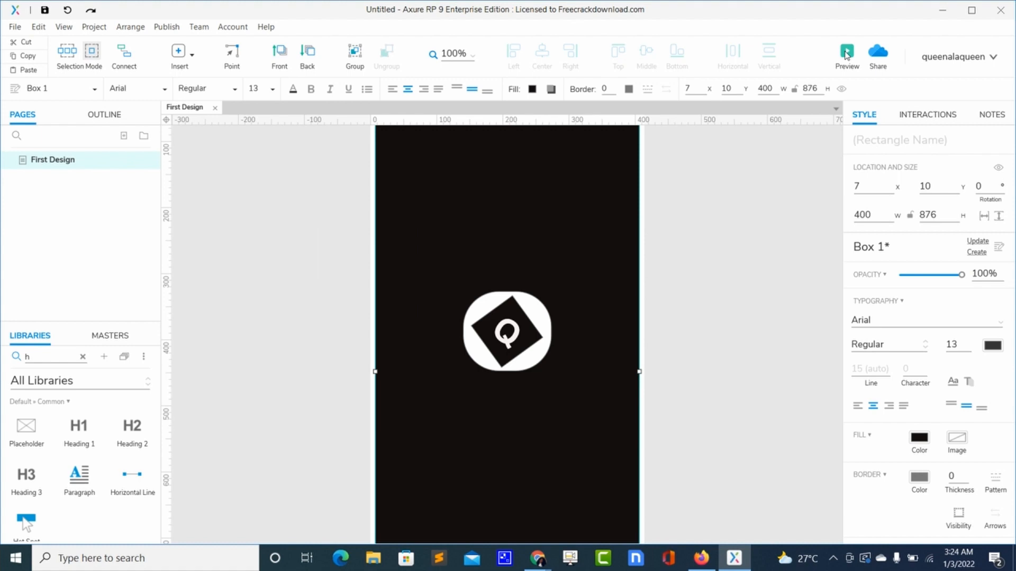
Step: Move all three logo widgets down together to about y 388 and preview the page again in the browser
drag(331, 285, 748, 403)
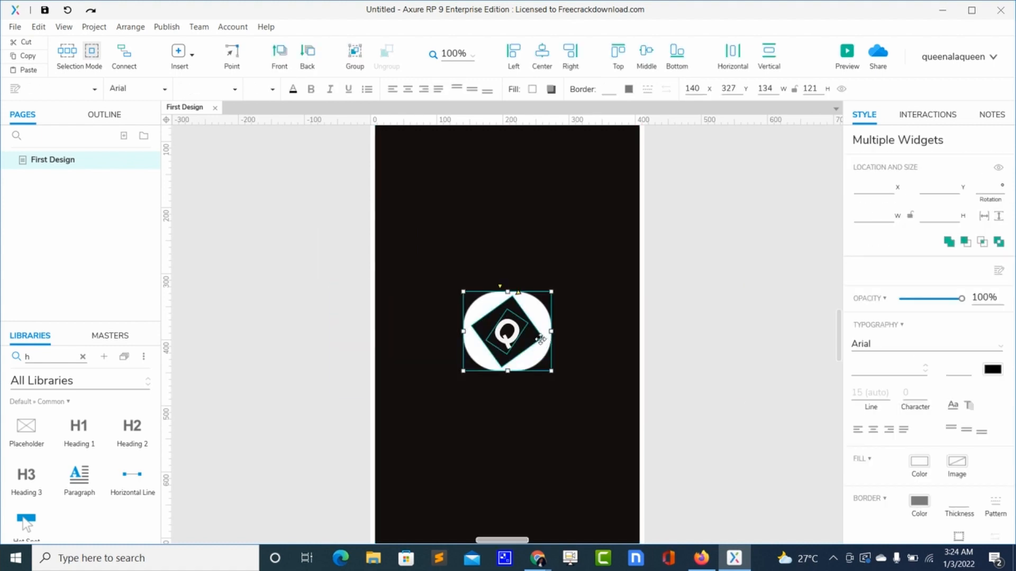
drag(510, 331, 513, 369)
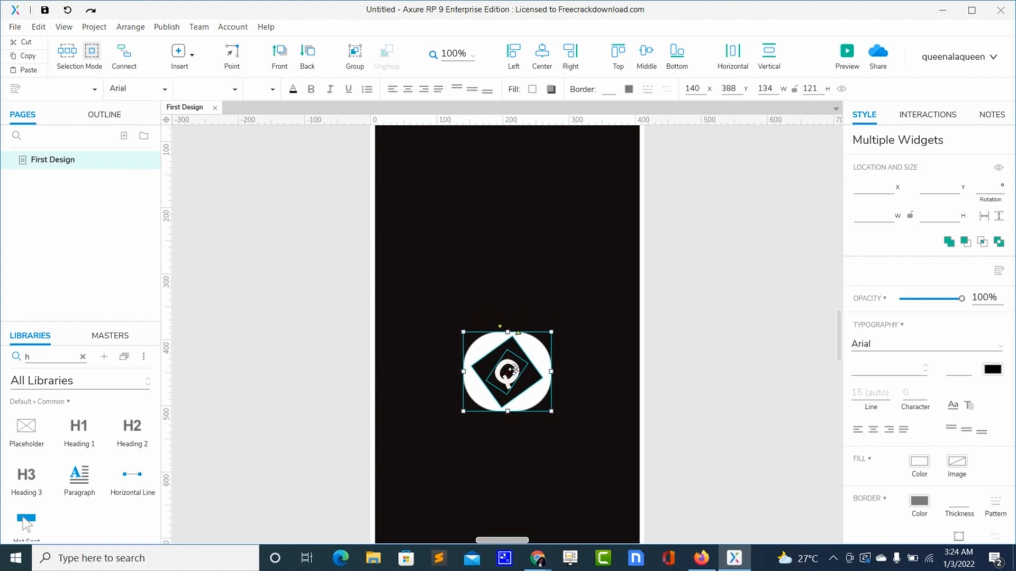
click(660, 277)
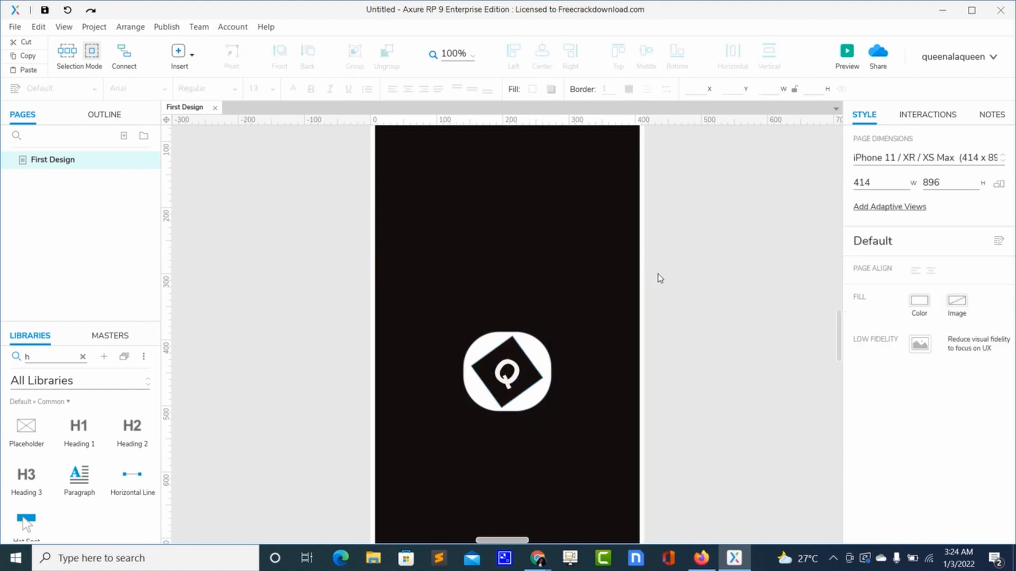
click(847, 56)
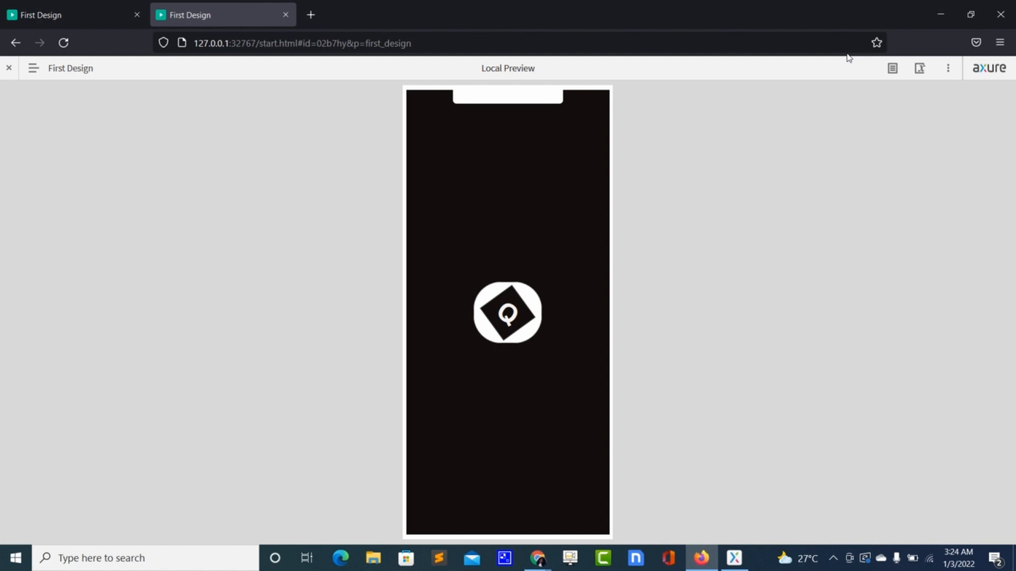
key(alt+Tab)
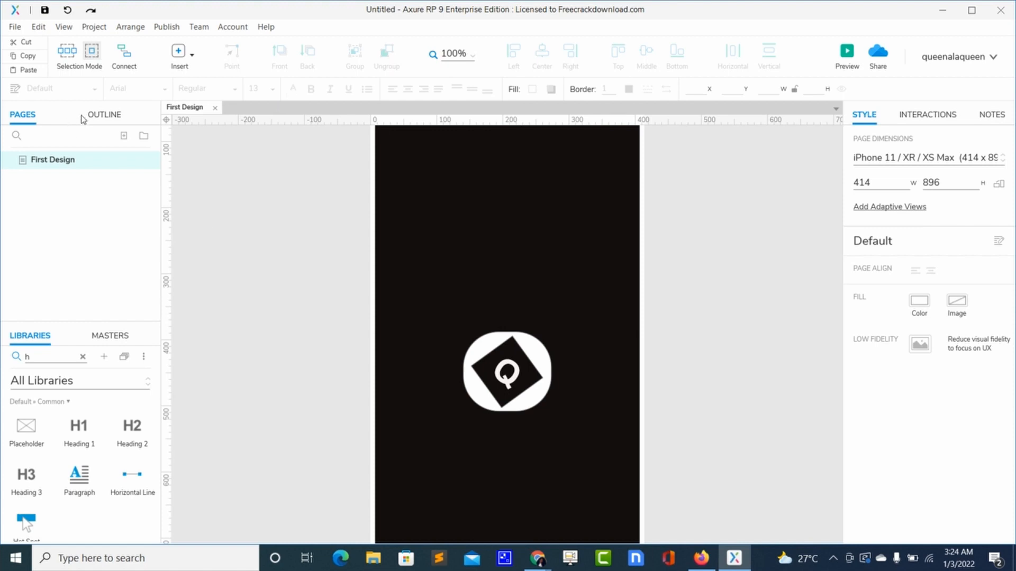
Step: Add a new page named Second Design below First Design
click(124, 137)
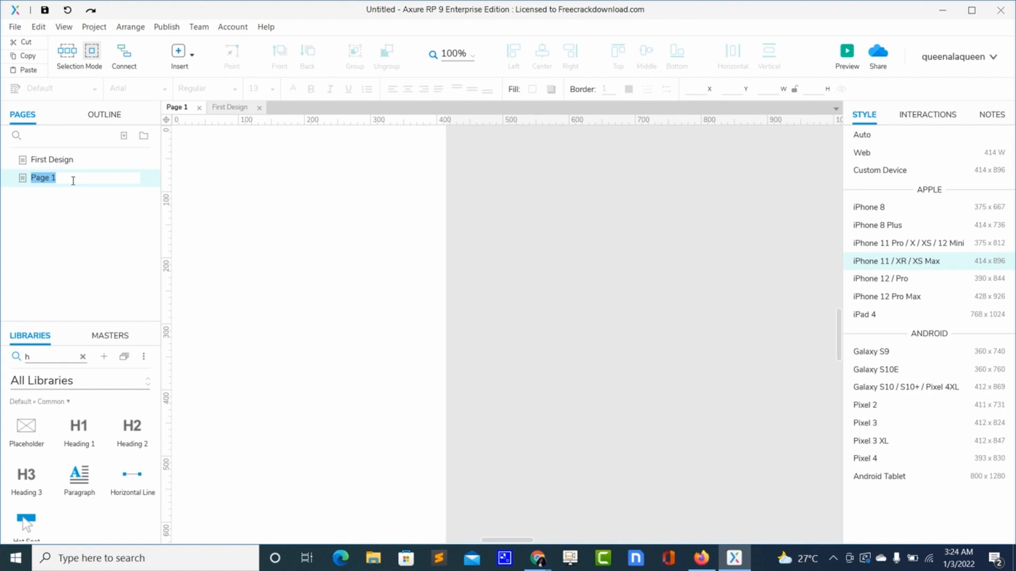
text(Second Design)
click(236, 214)
Step: Copy the full-screen 413 × 896 frame rectangle from First Design to the same place on the Second Design page
click(249, 107)
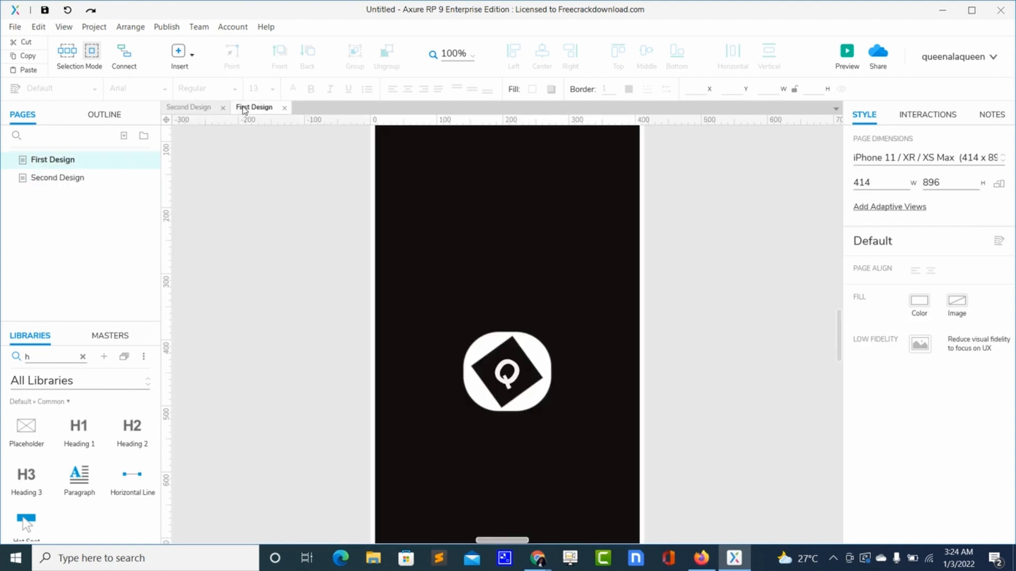
click(371, 220)
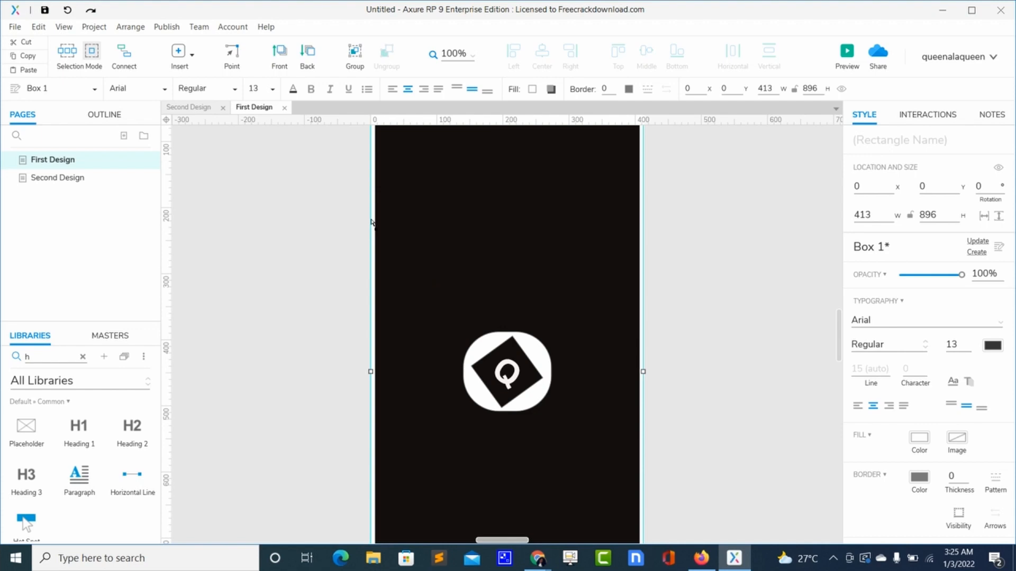
click(174, 108)
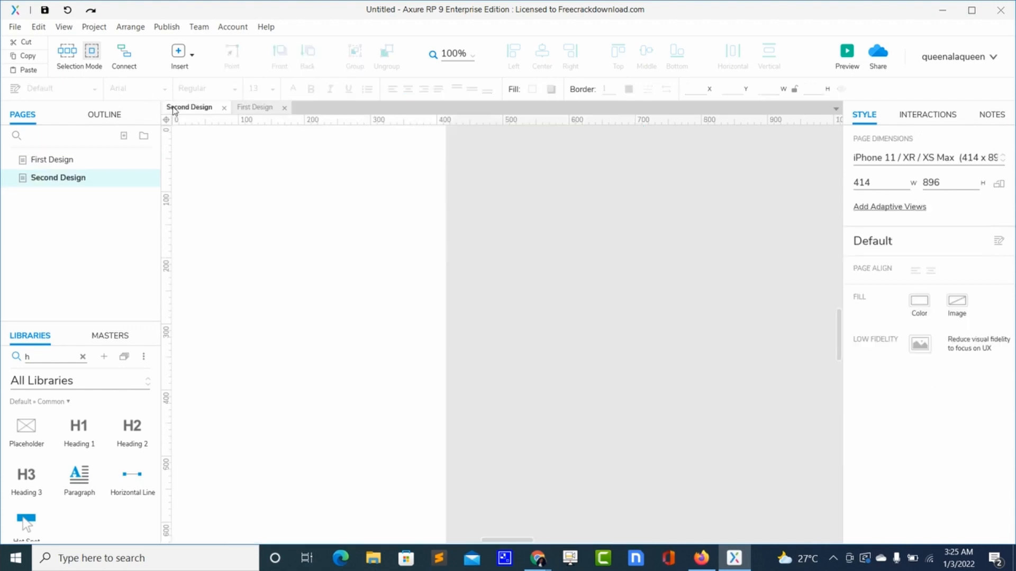
scroll(360, 204, left, 5)
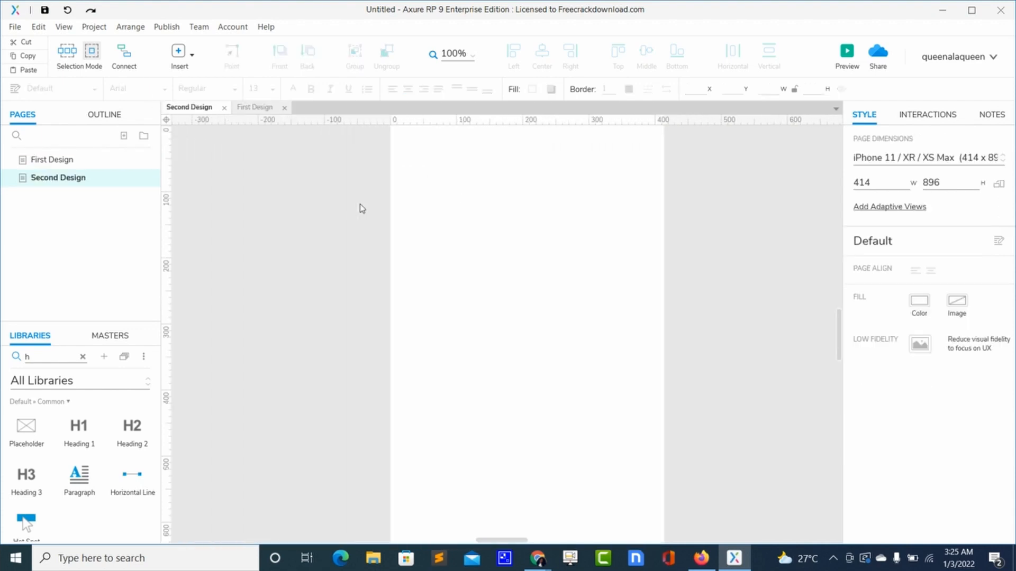
click(531, 284)
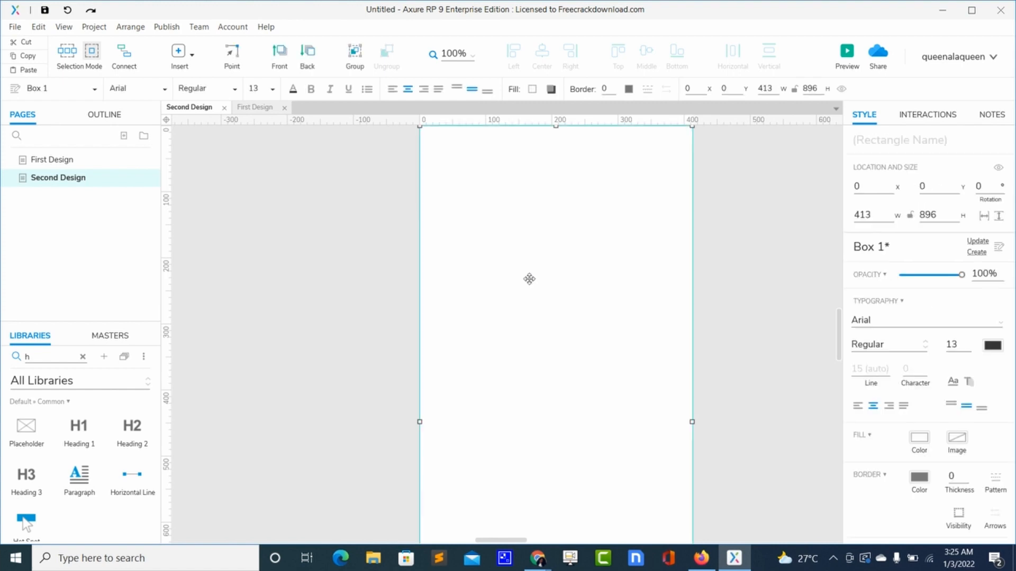
Step: Copy the three Q logo widgets from First Design onto Second Design and move them up together to about y 134
click(254, 107)
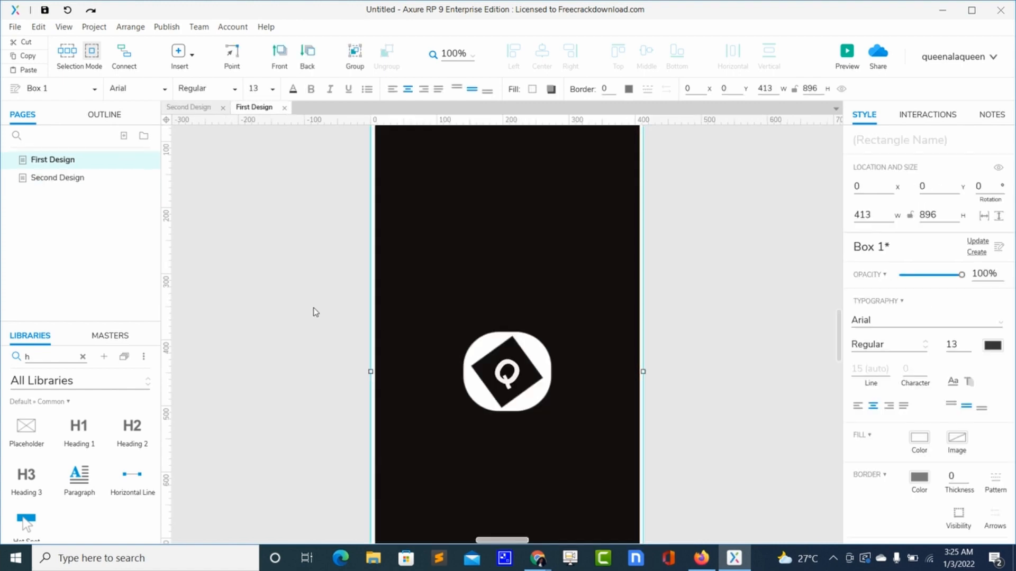
drag(313, 308, 756, 446)
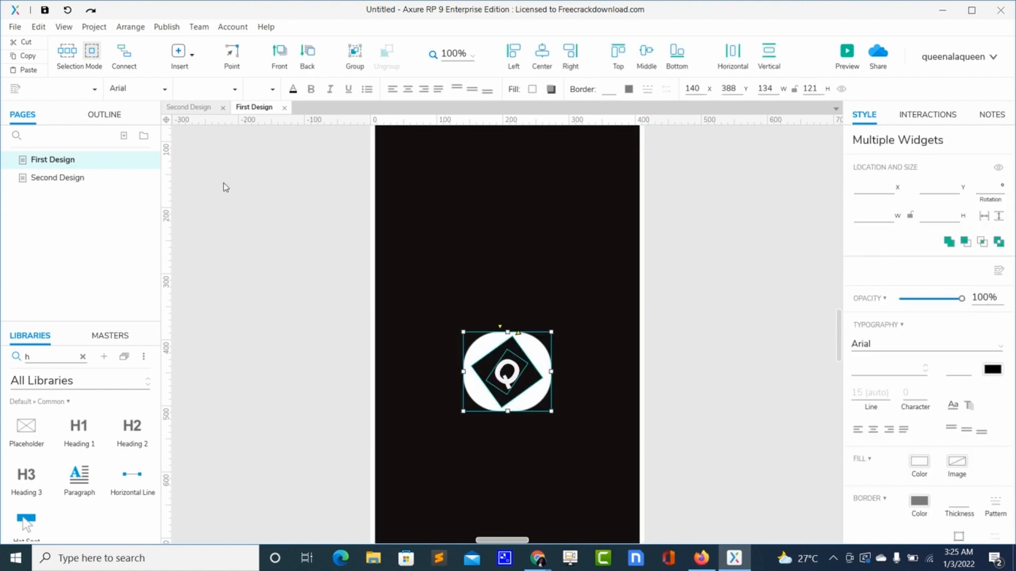
click(188, 108)
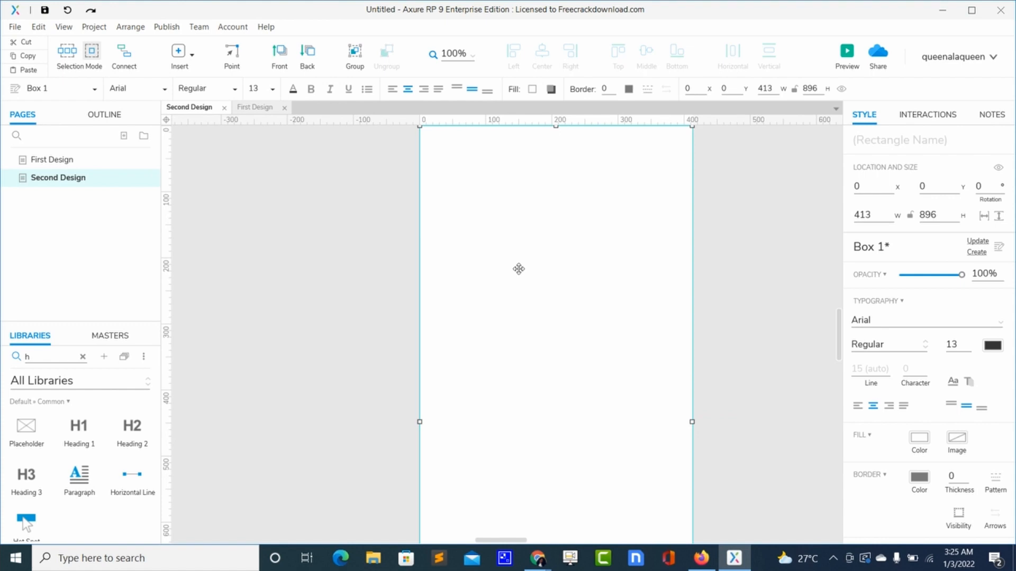
key(ctrl+v)
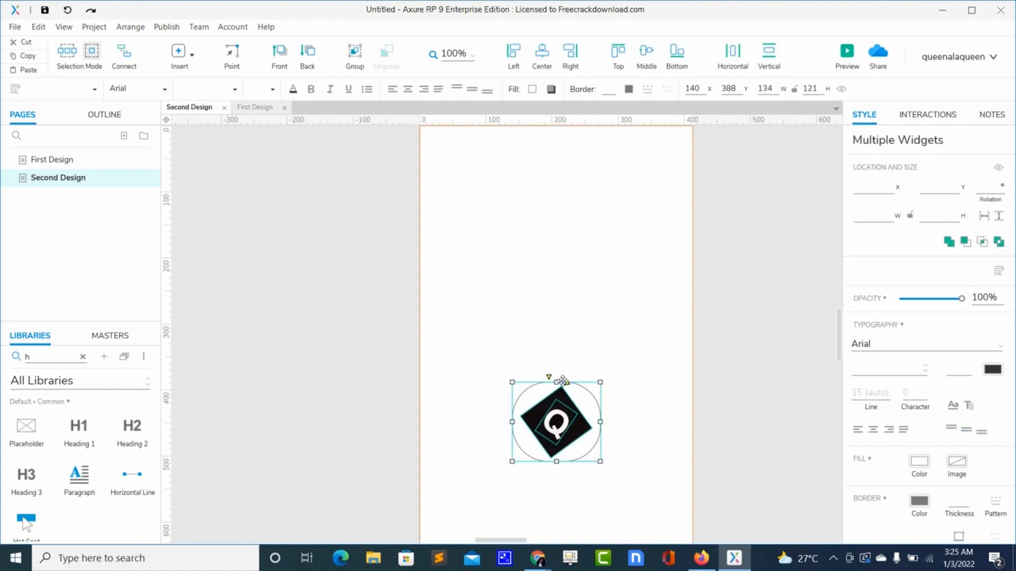
drag(559, 418, 562, 269)
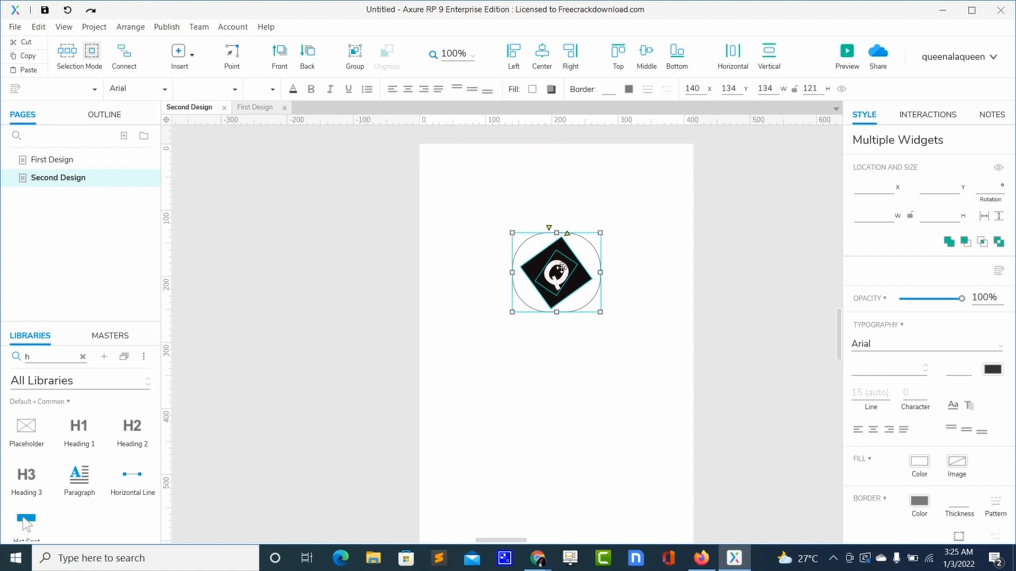
click(553, 330)
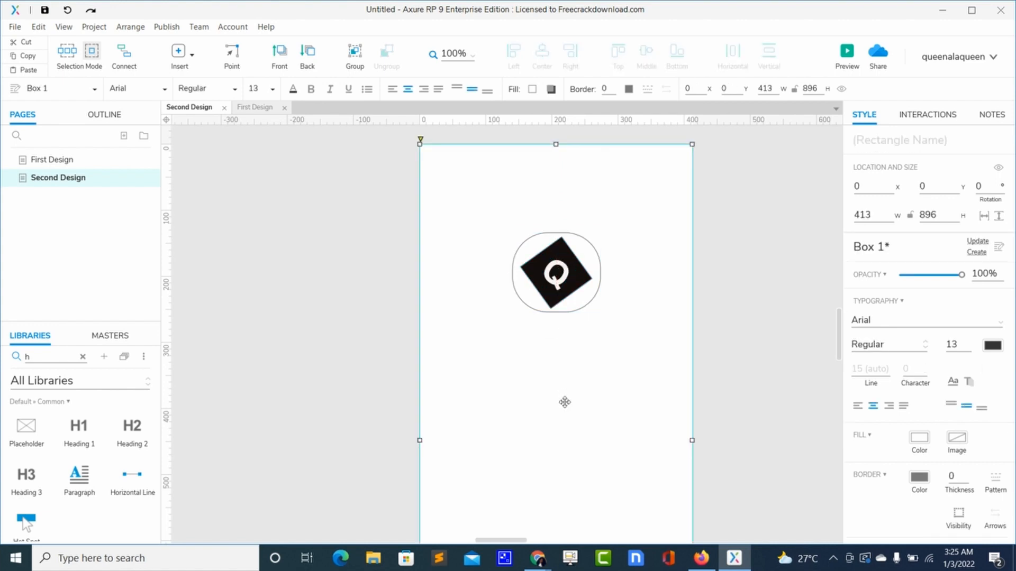
Step: Set the border thickness of the rounded box behind the Q logo to 0
click(580, 311)
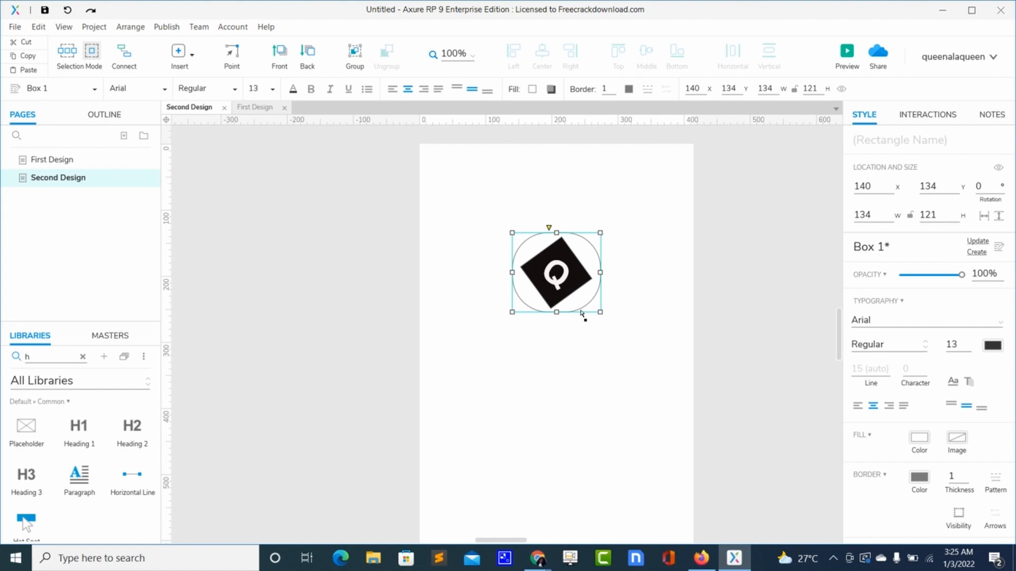
click(951, 477)
text(0)
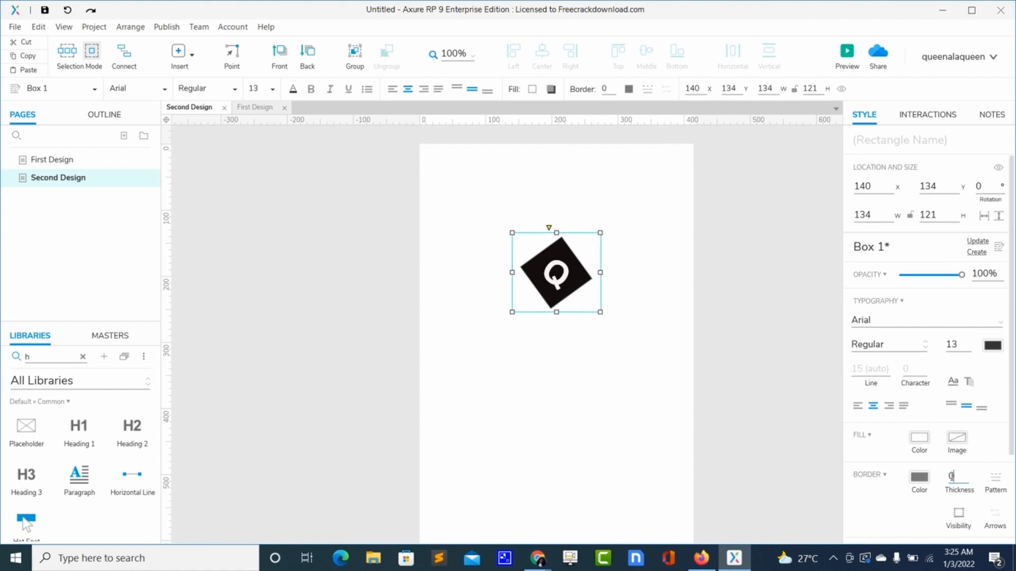
click(619, 425)
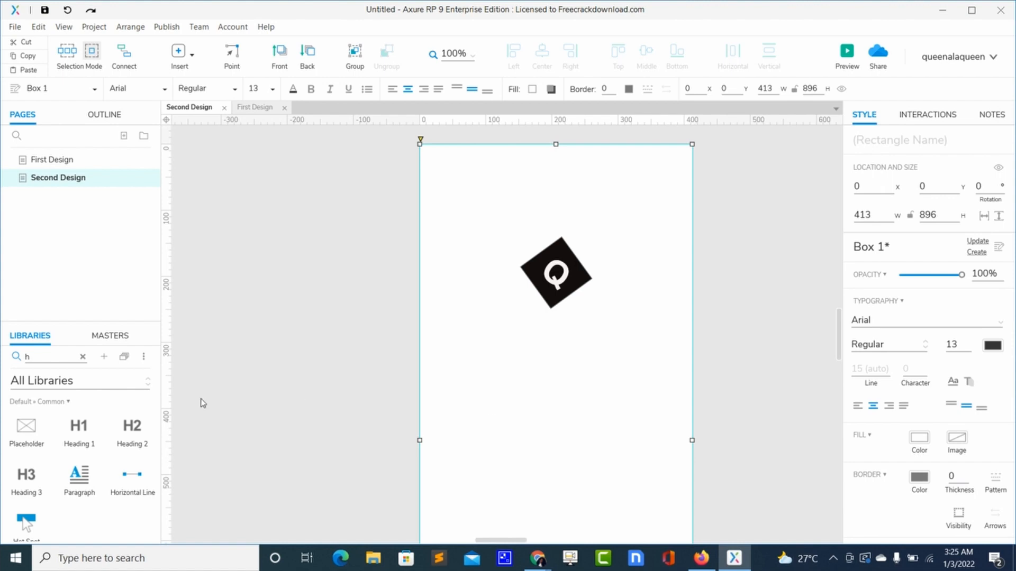
click(217, 394)
Step: Find the Text Field widget in the libraries and place one below the logo at about x 42, y 294
click(83, 357)
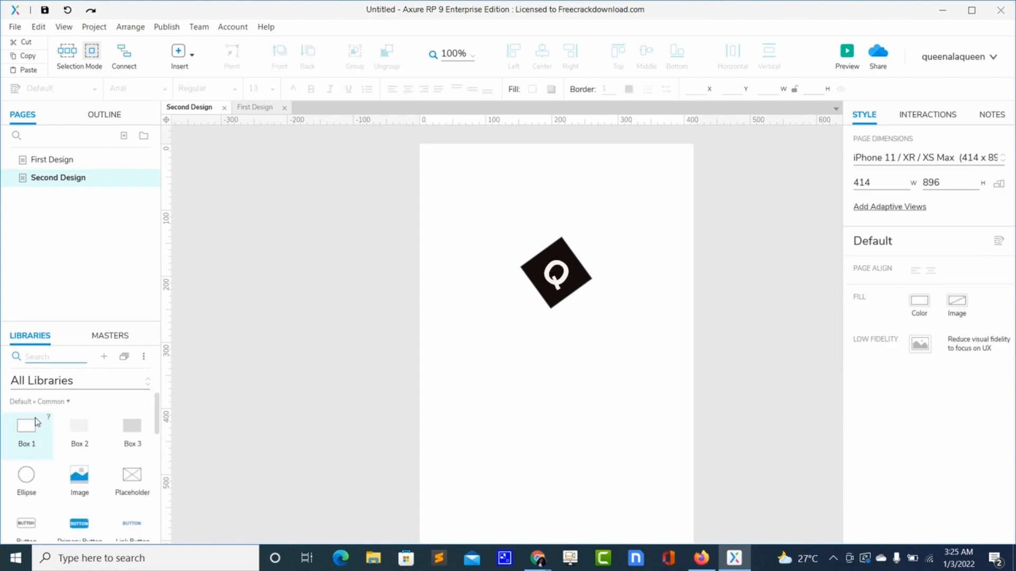
click(45, 356)
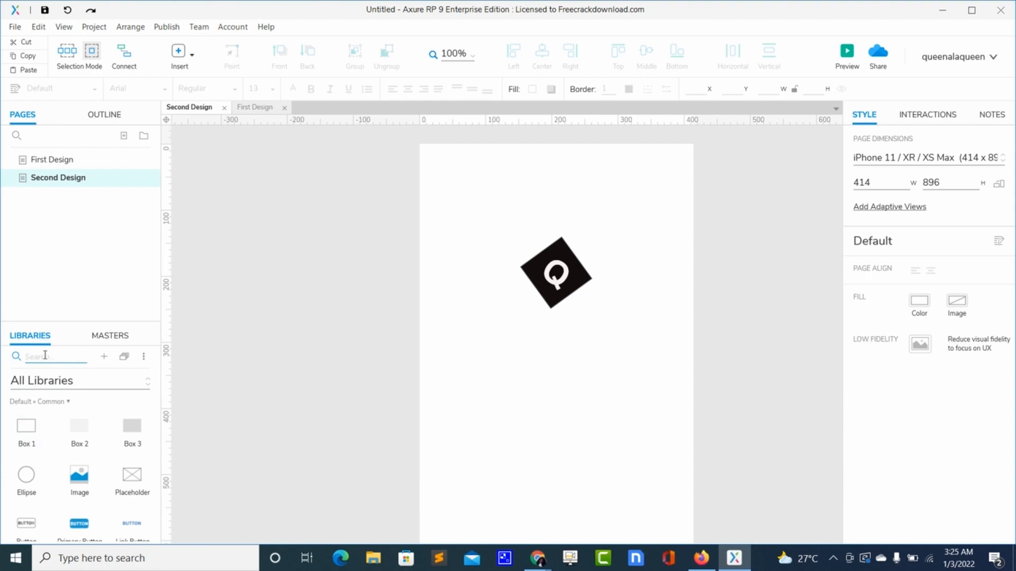
text(Tex)
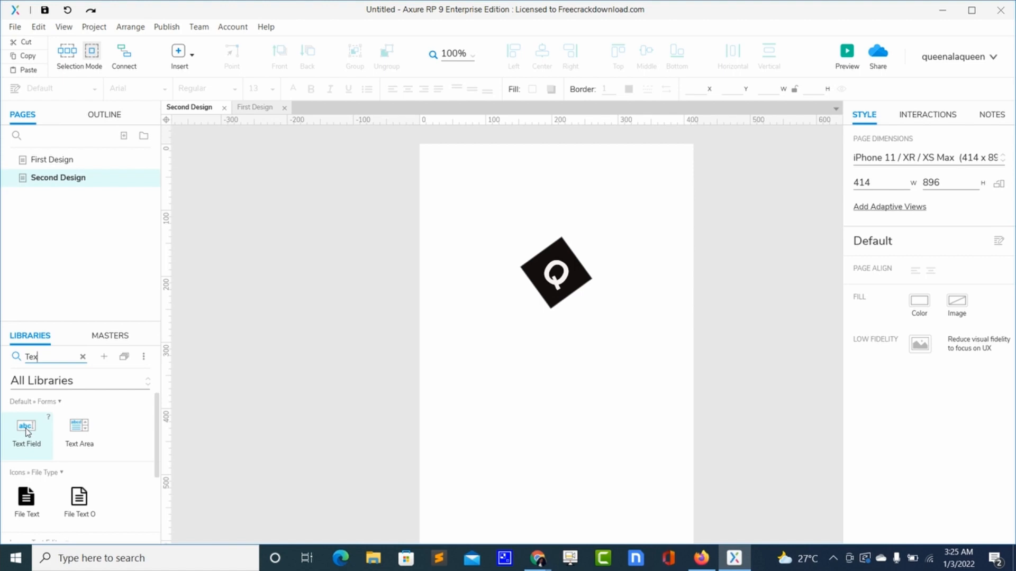
drag(26, 433, 448, 340)
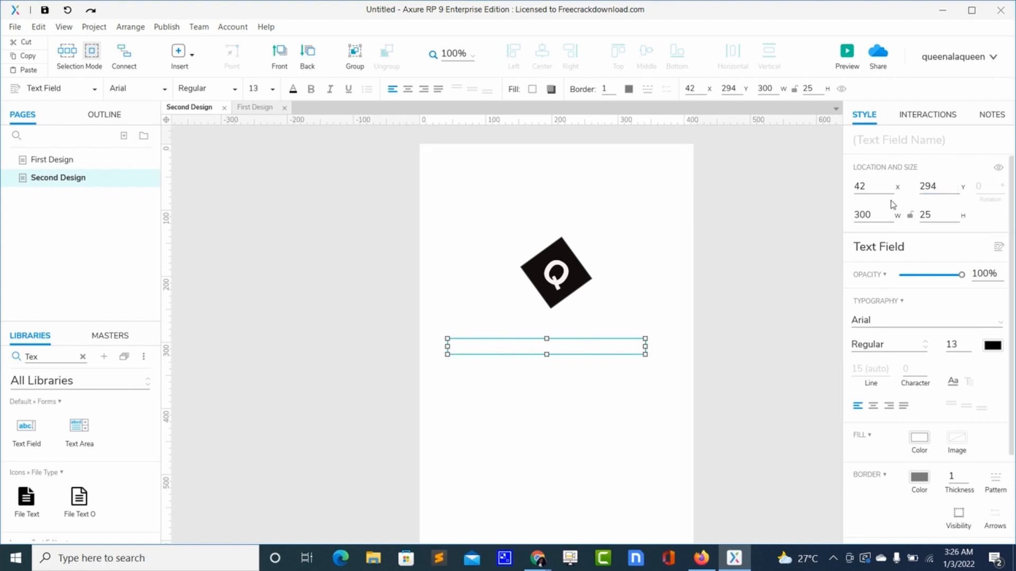
Step: Resize the text field to 334 wide by 45 high
click(872, 214)
text(334)
click(925, 215)
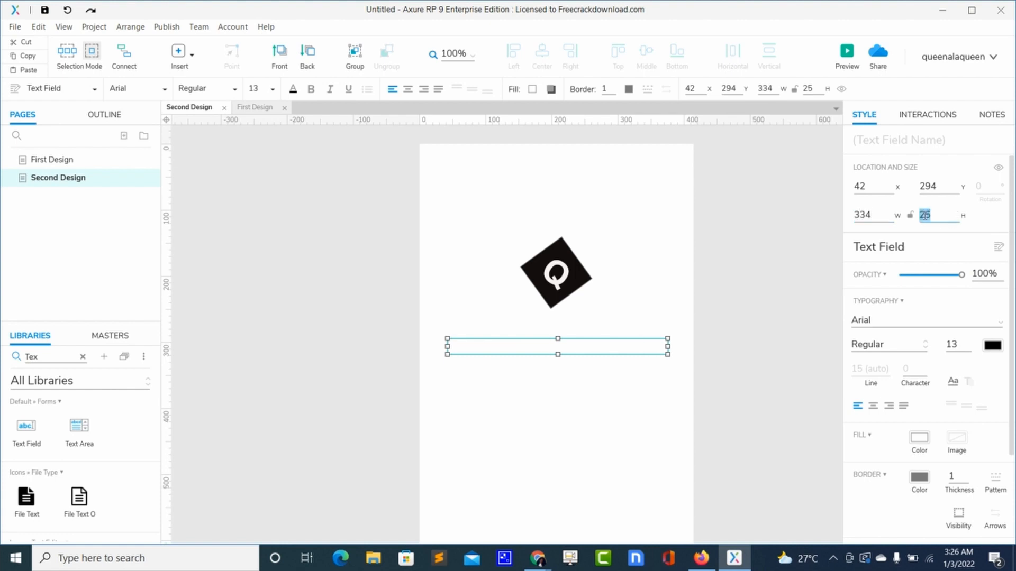
text(45)
click(523, 385)
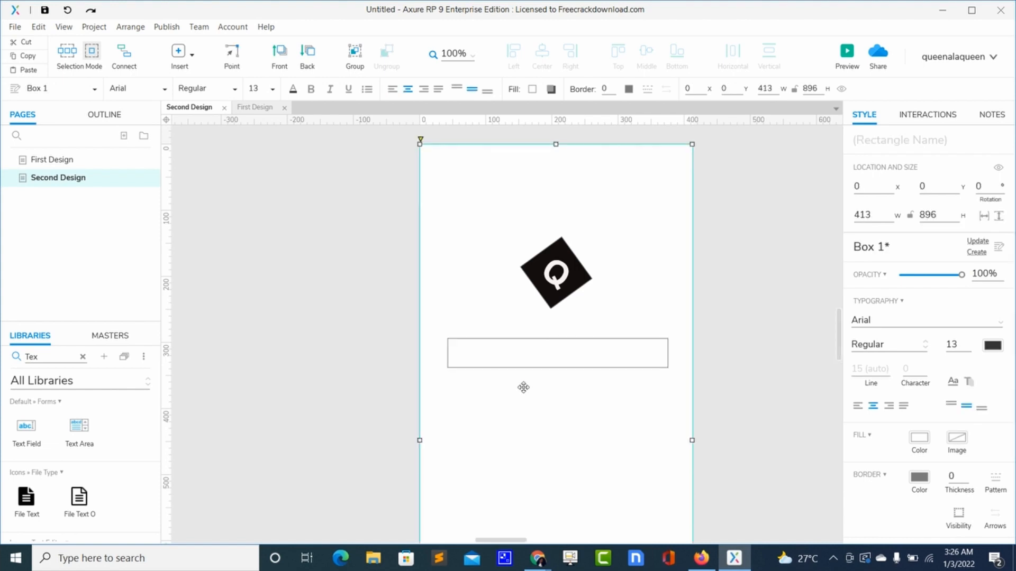
Step: Give the text field the hint text "Email", indented with leading spaces
click(537, 358)
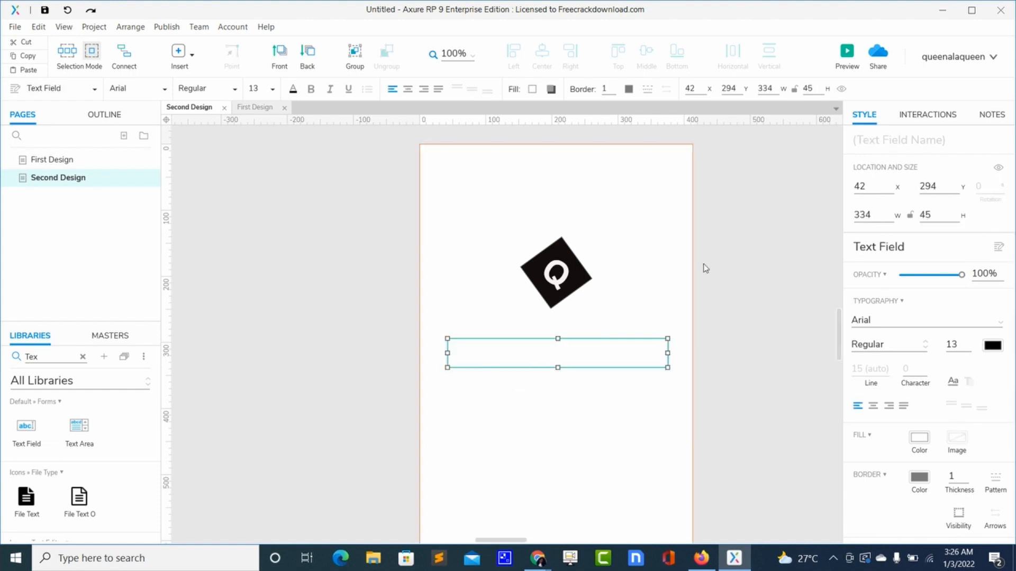
click(918, 121)
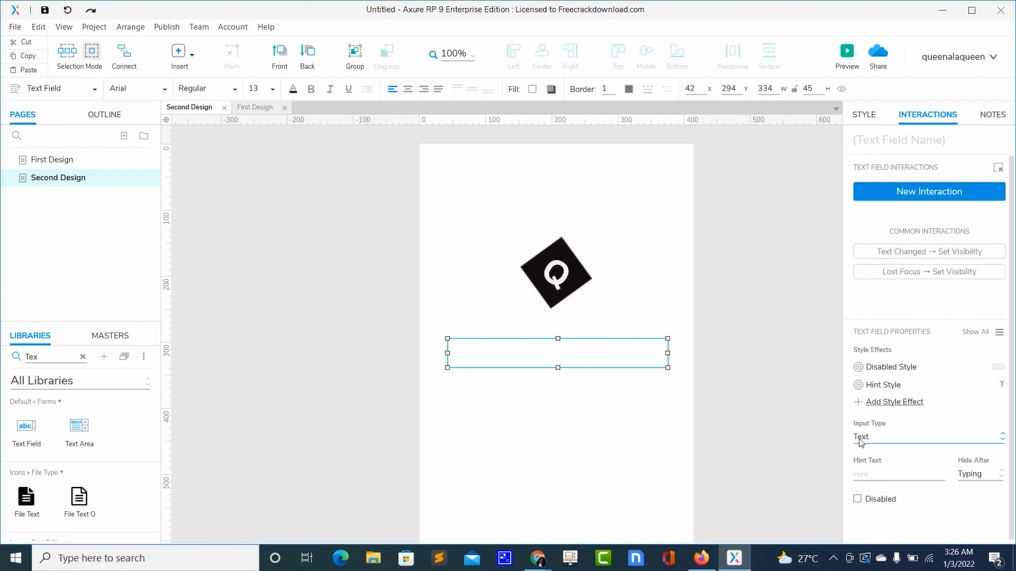
click(861, 475)
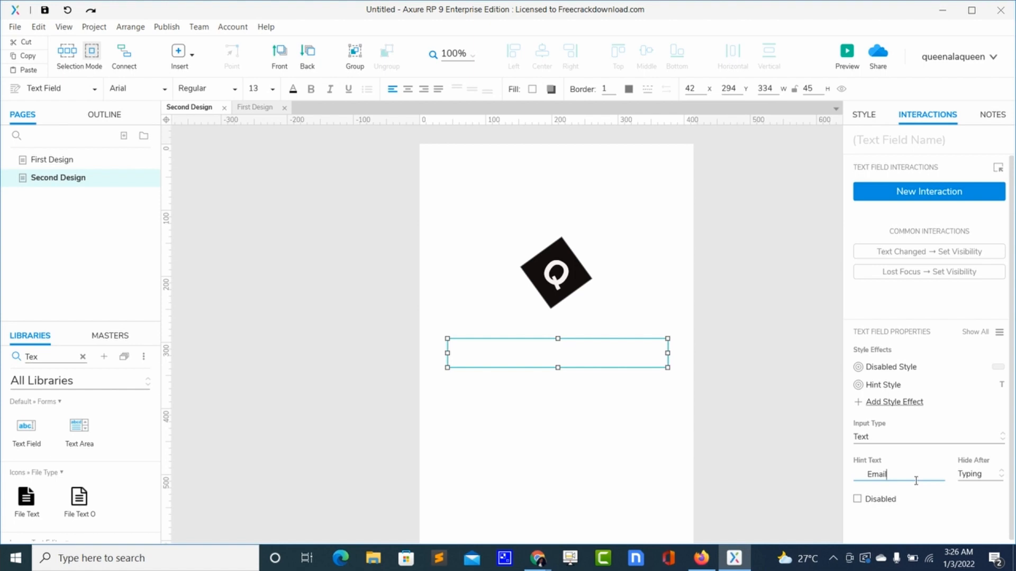
click(550, 446)
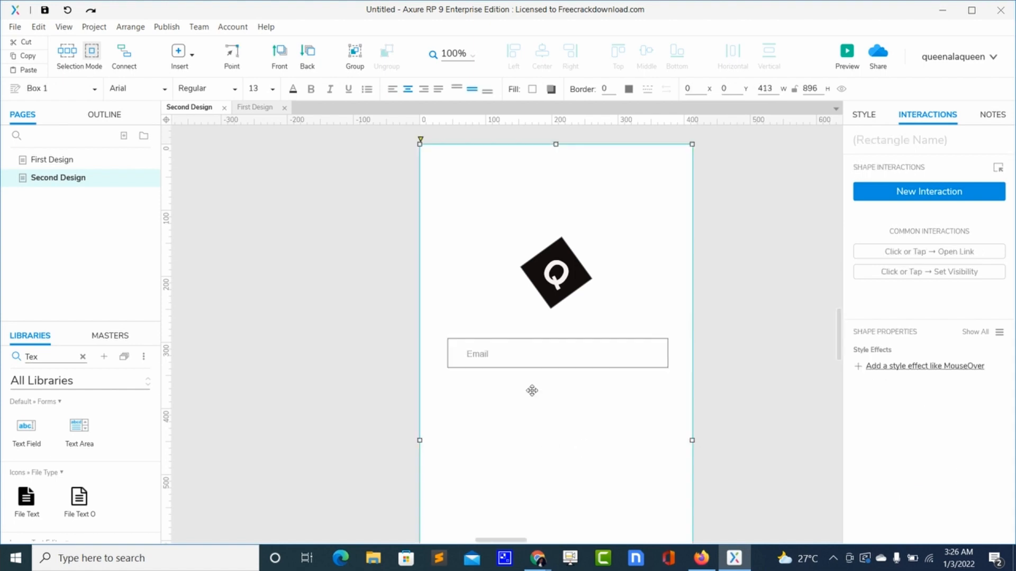
Step: Add an outer shadow to the Email field with X offset 1, Y offset 3 and blur 3
click(535, 365)
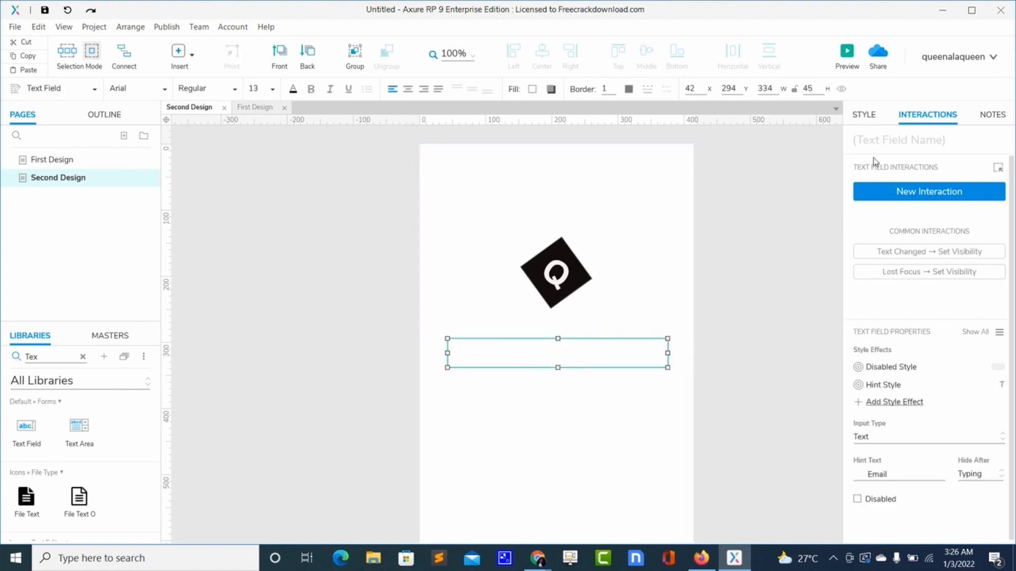
click(868, 122)
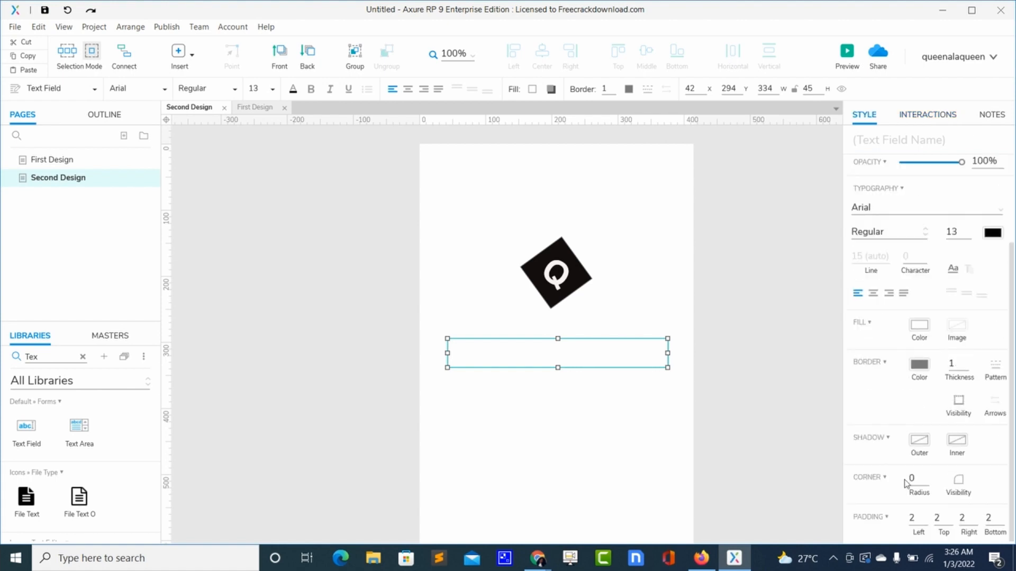
click(919, 441)
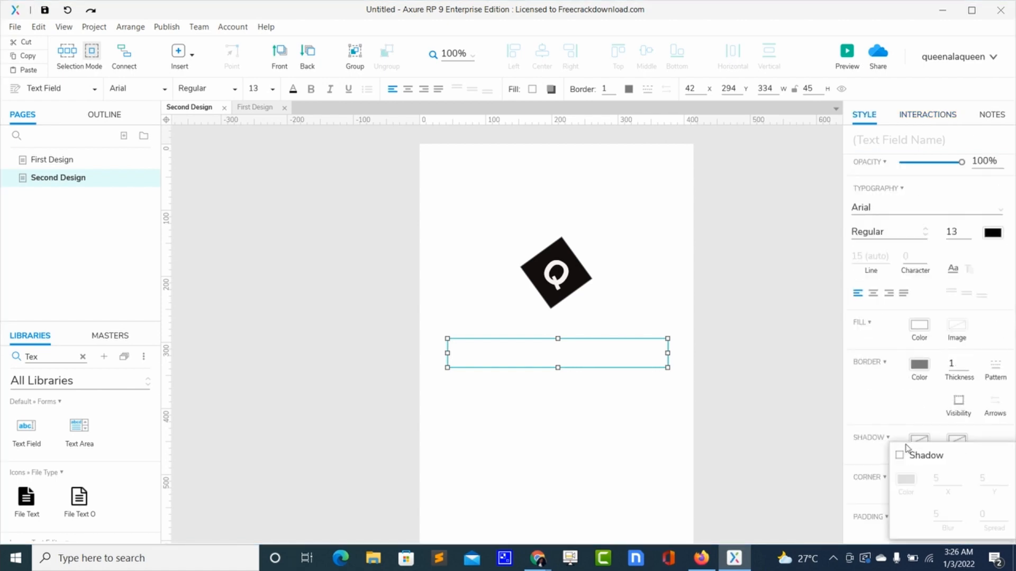
click(899, 456)
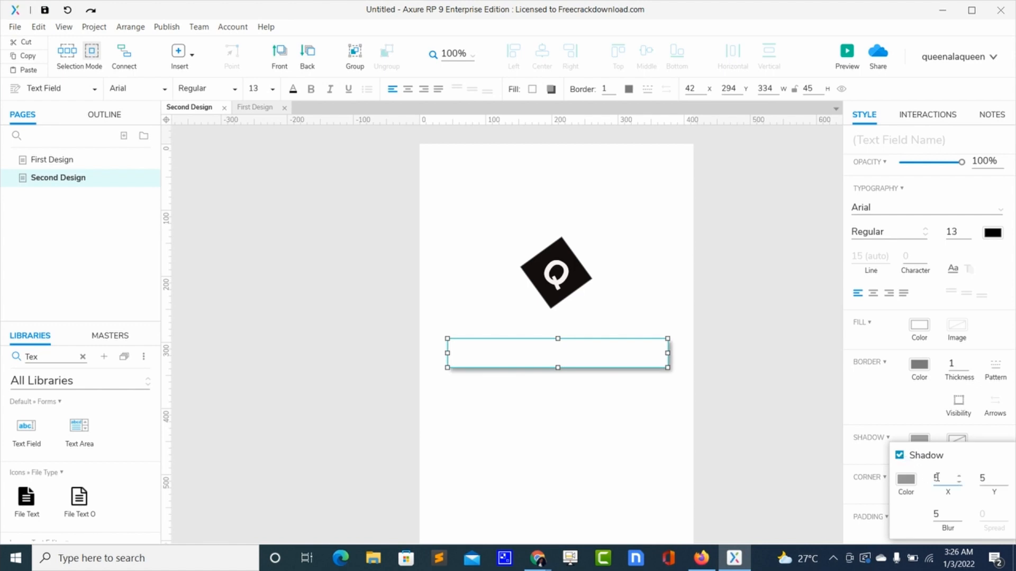
text(11)
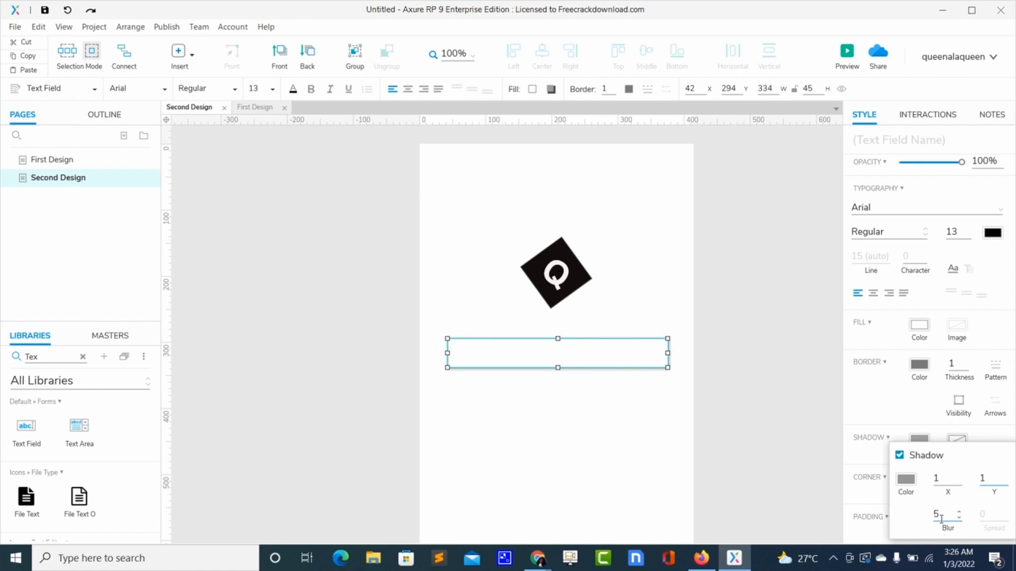
key(BackSpace)
text(3)
click(937, 514)
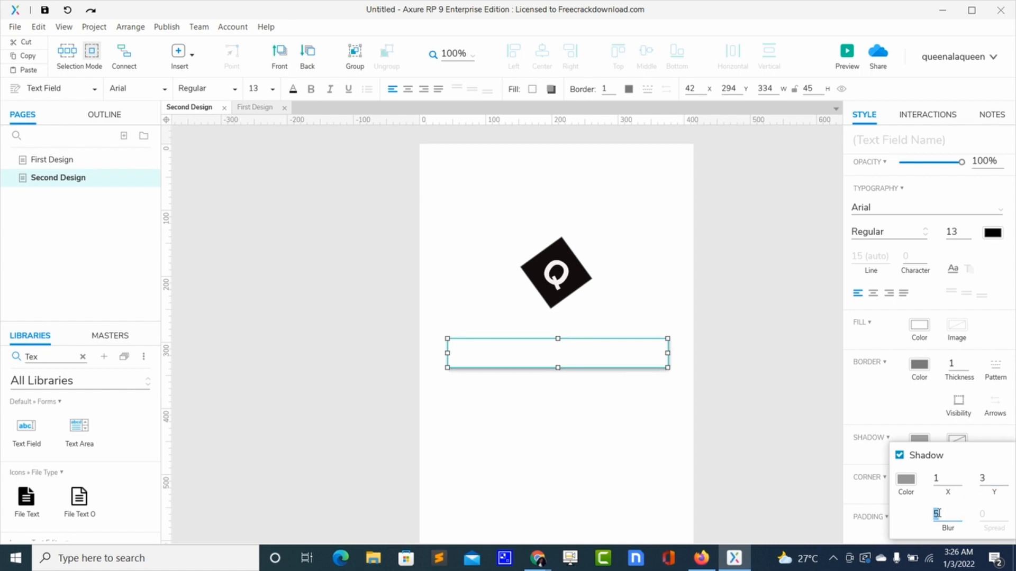
text(3)
Step: Set the opacity of the Email field's black shadow colour to 25%
click(908, 482)
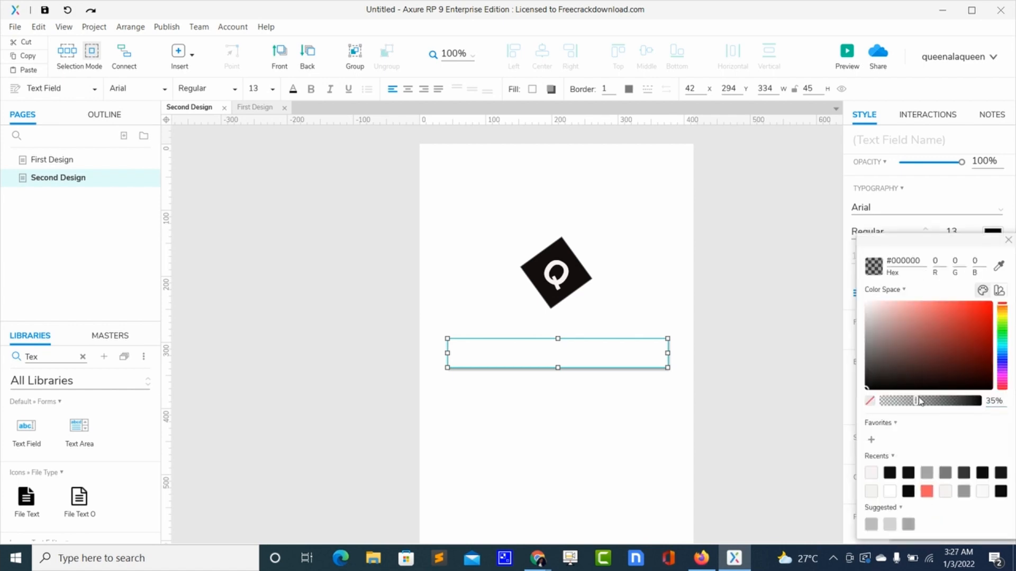
click(989, 401)
text(25)
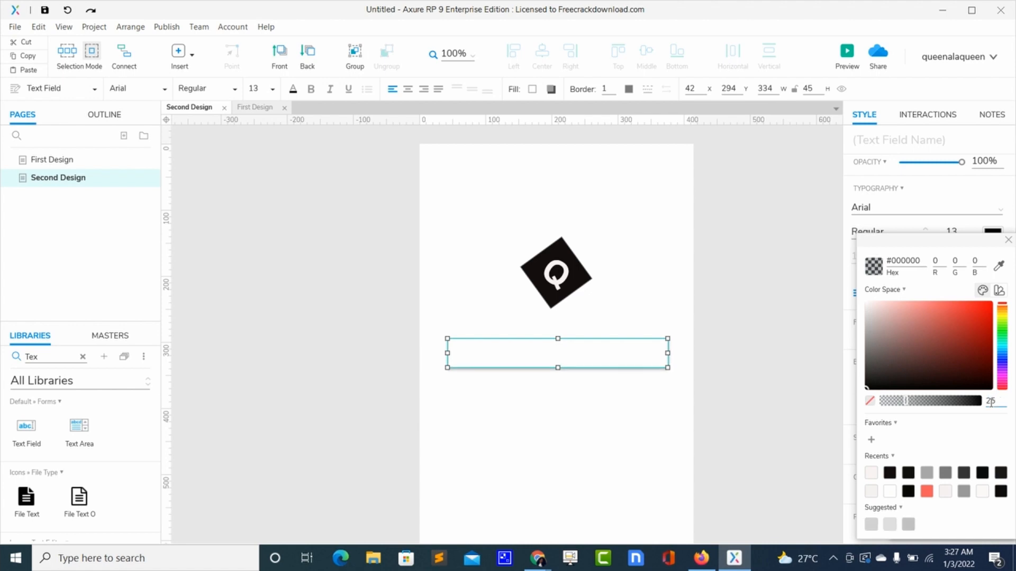
click(627, 402)
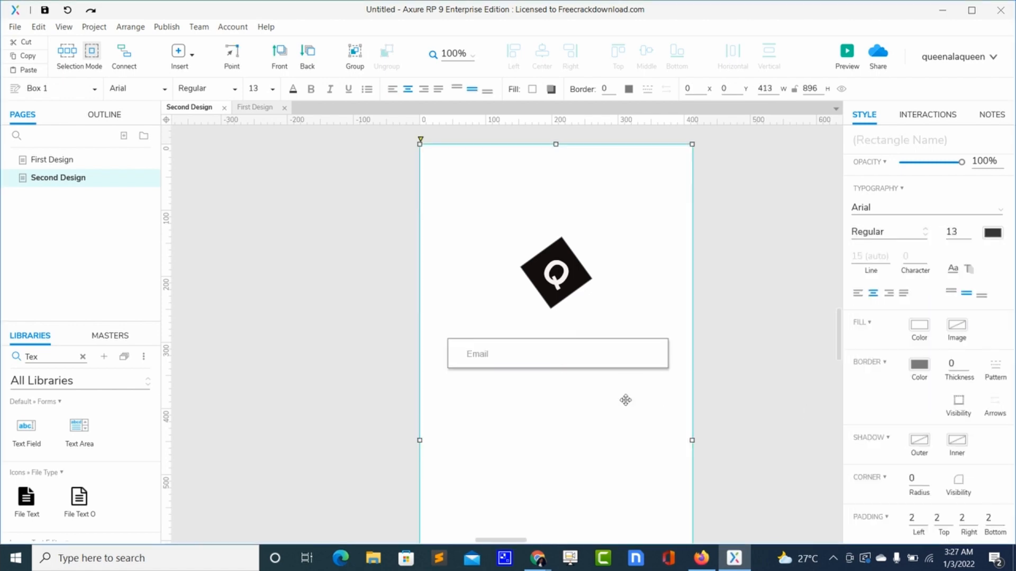
Step: Move the Email field down to about x 40, y 356
click(585, 363)
drag(585, 362, 584, 406)
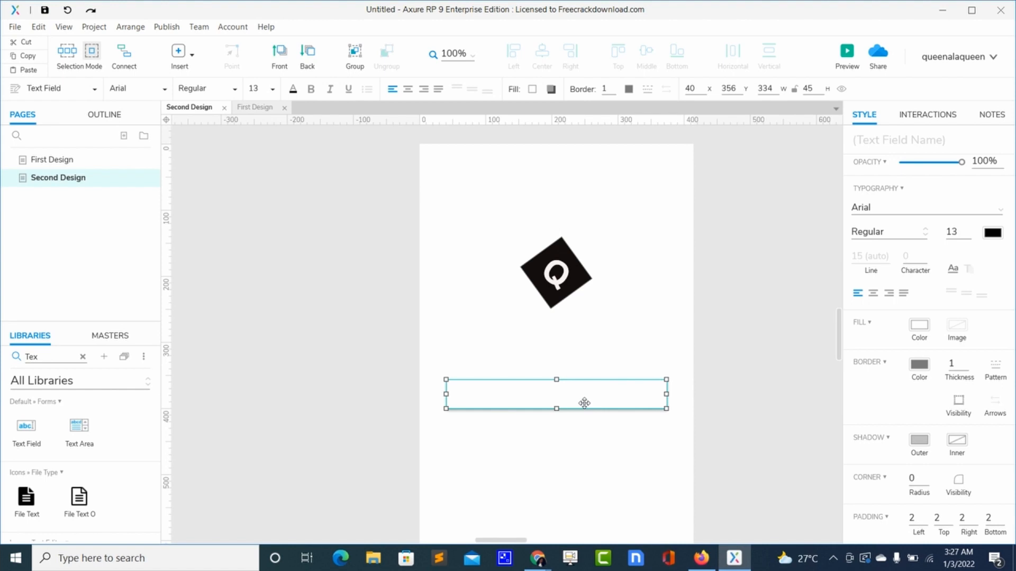
Step: Duplicate the Email field and place the copy directly below it at about x 40, y 421
key(ctrl+d)
drag(584, 403, 580, 439)
key(Up)
key(Down)
key(Down)
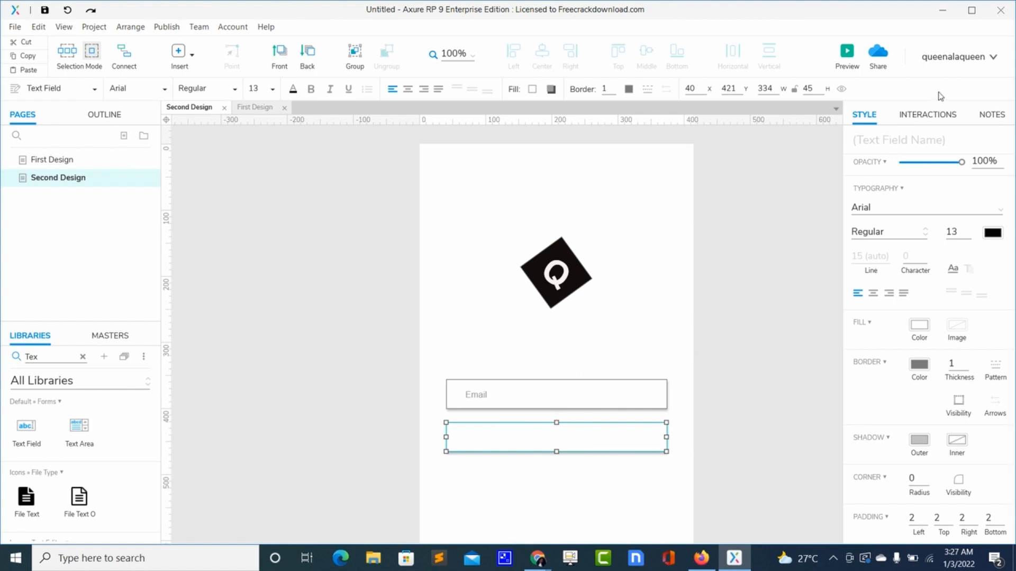
Step: Change the duplicated field's hint text to "Password", keeping the leading spaces
click(927, 120)
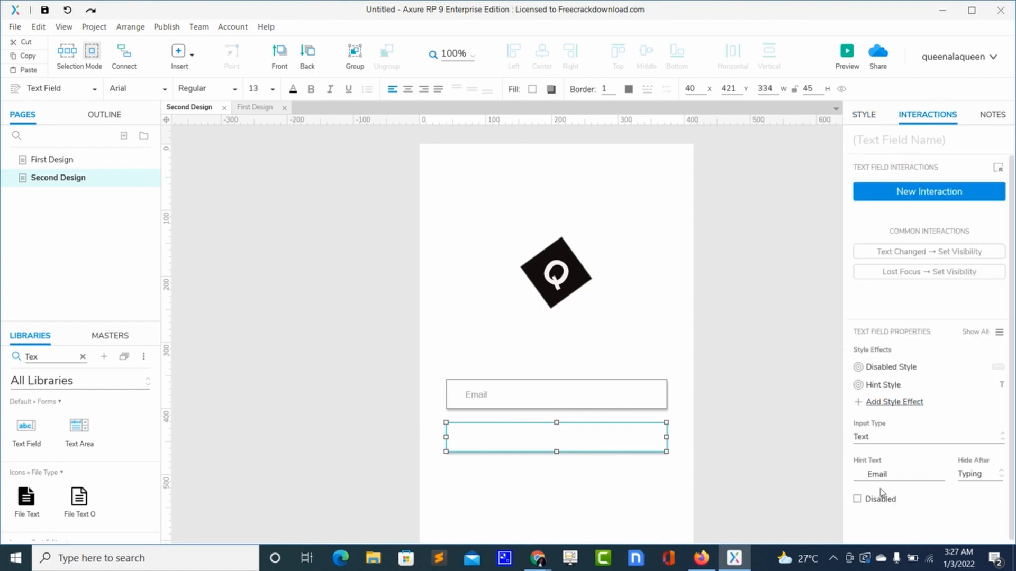
key(BackSpace)
key(BackSpace)
key(BackSpace)
key(BackSpace)
text(Passwo)
click(624, 510)
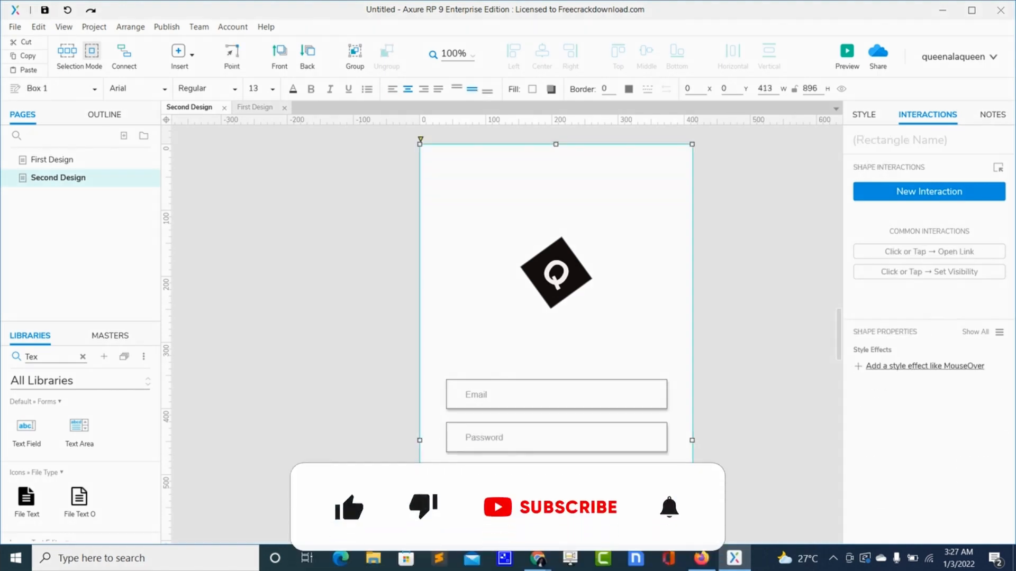
Step: Add a Primary Button below the Password field at about x 40, y 501 and widen it to about 334
click(82, 357)
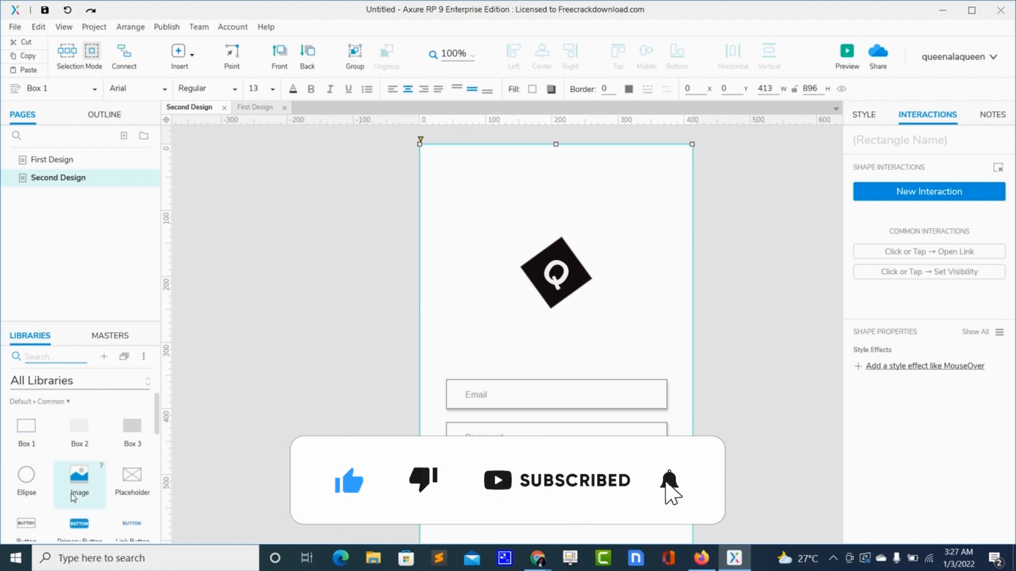
drag(79, 525, 449, 479)
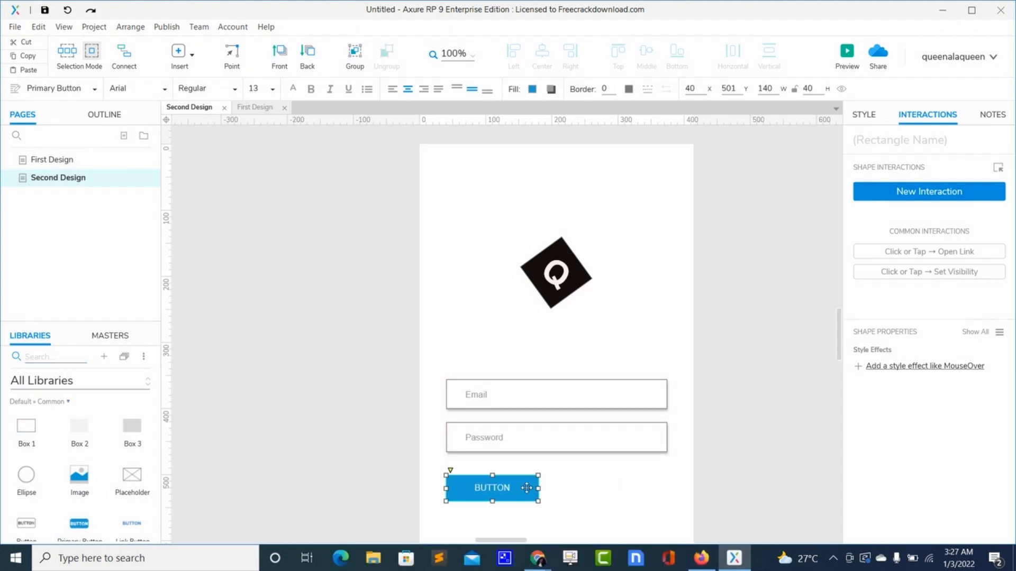
drag(542, 489, 665, 490)
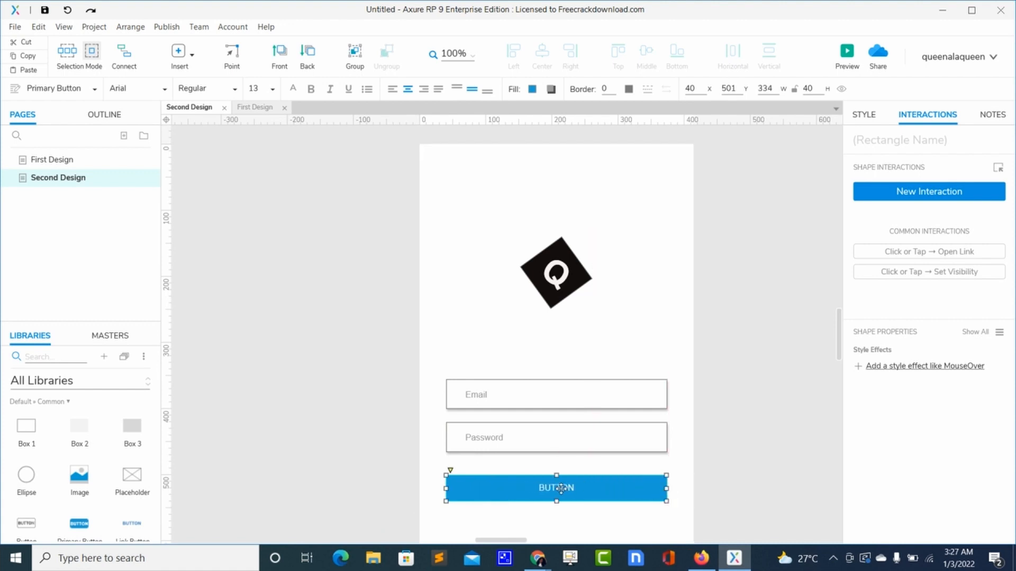
Step: Replace the blue button's label with "Sign in"
double_click(560, 488)
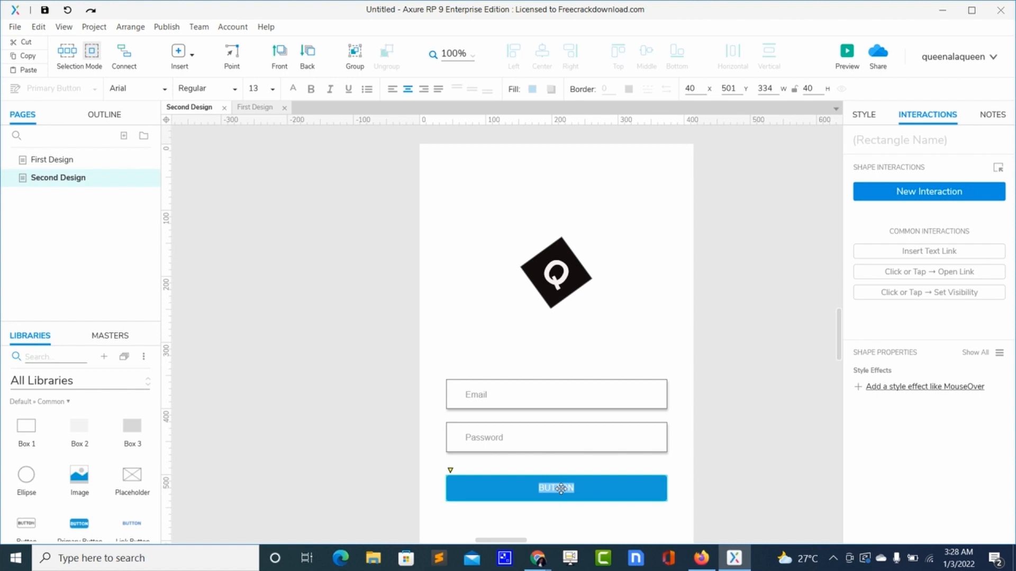
key(BackSpace)
text(Sign In)
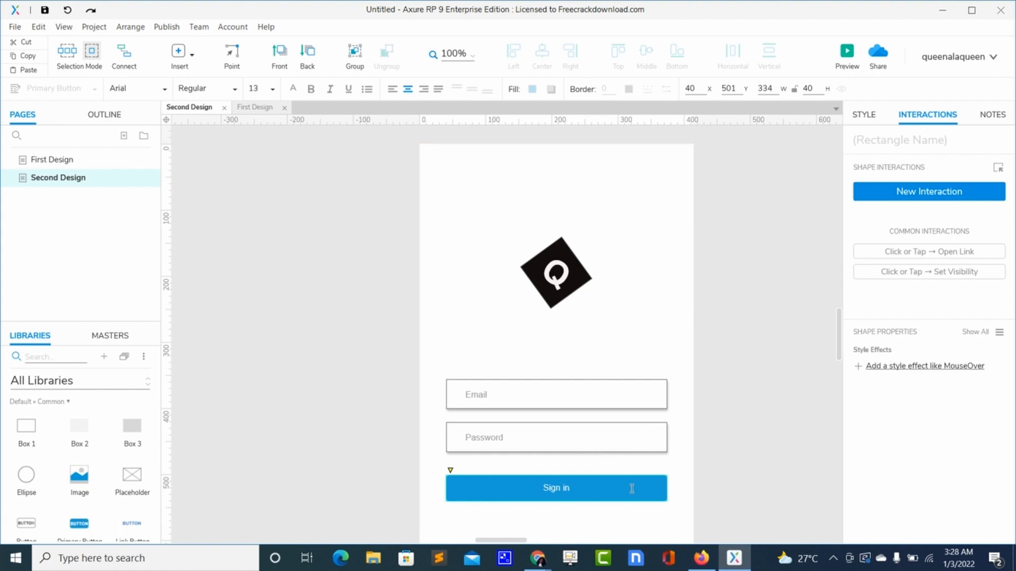
click(608, 498)
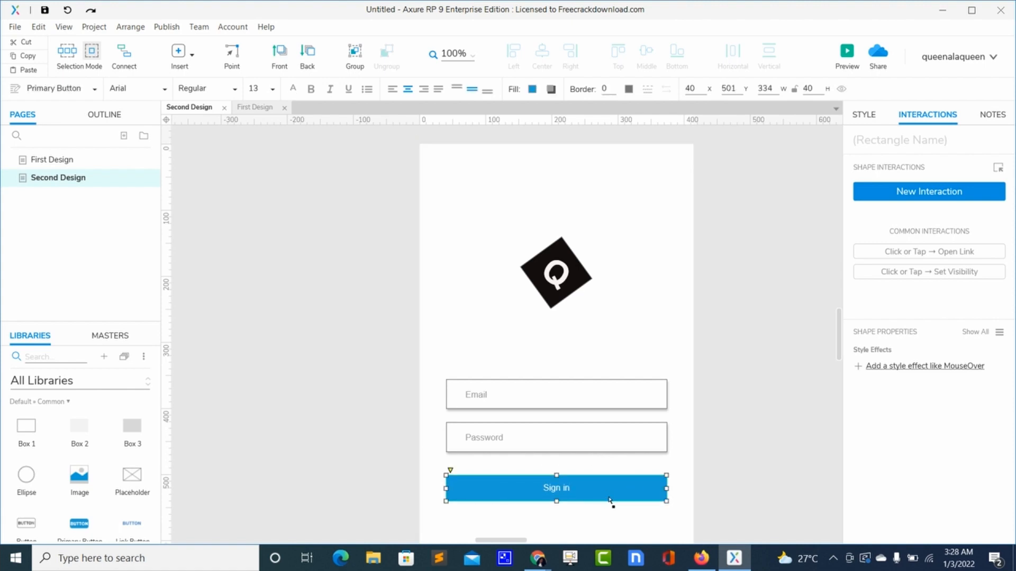
Step: Fill the Sign in button with the recent near-black colour #080707
click(859, 123)
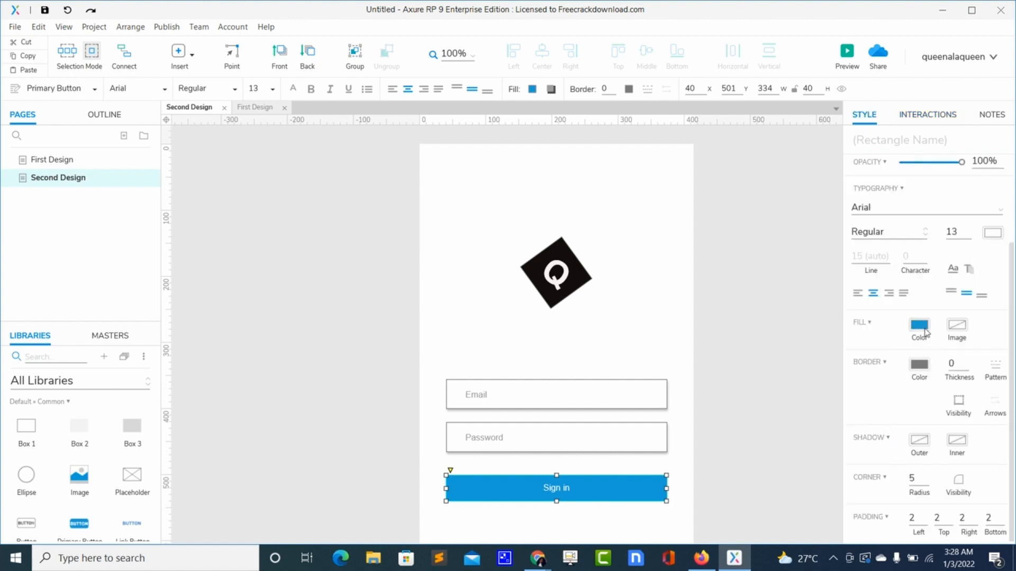
click(920, 325)
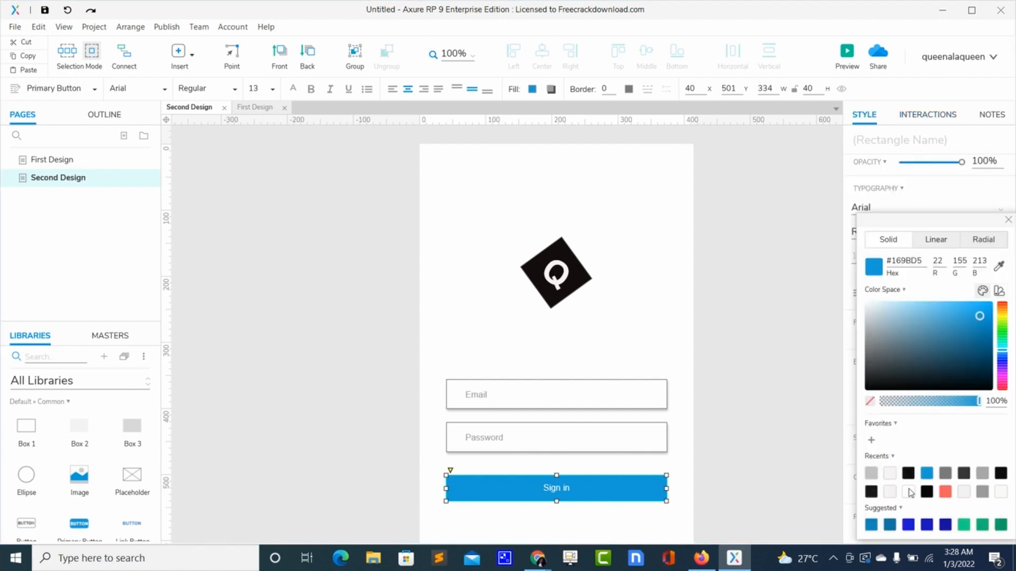
click(926, 492)
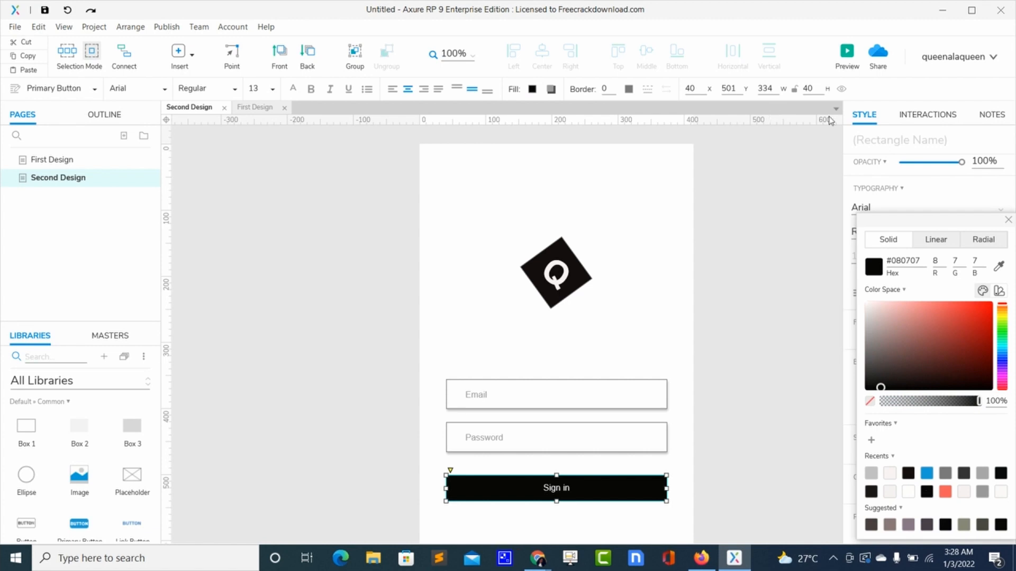
click(1008, 221)
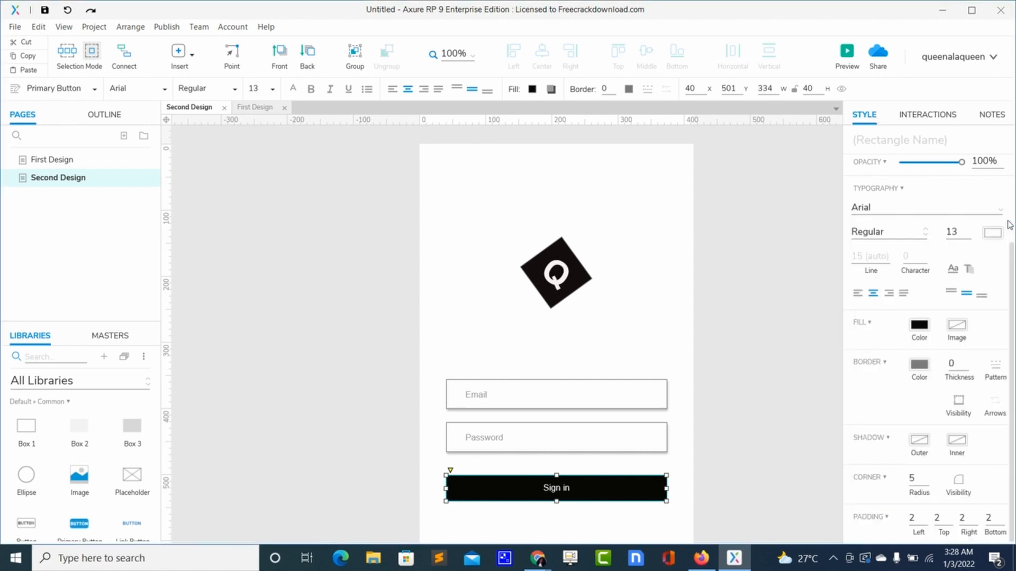
Step: Add an outer shadow to the Sign in button with X offset 1 and Y offset 3
click(915, 443)
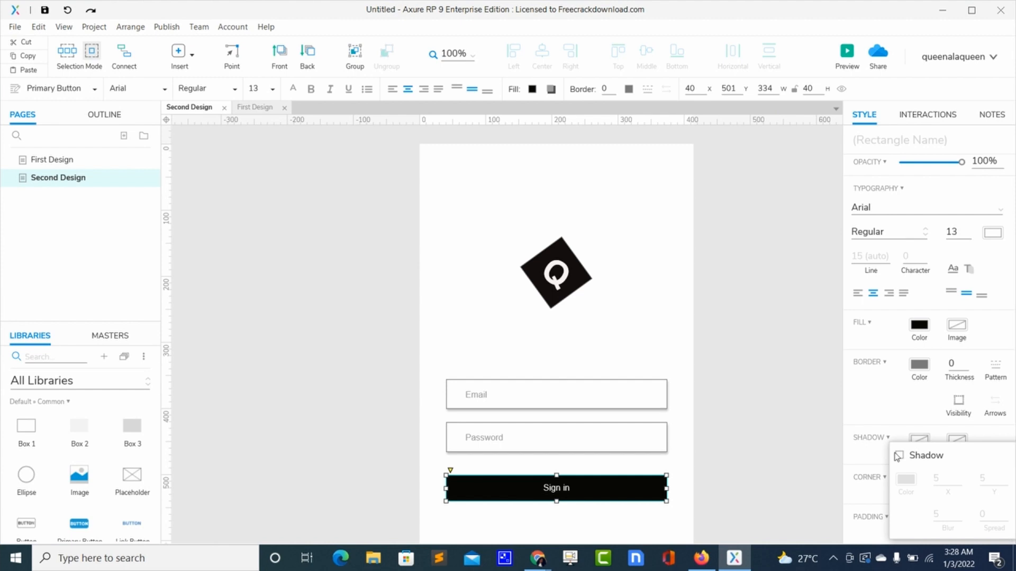
click(899, 455)
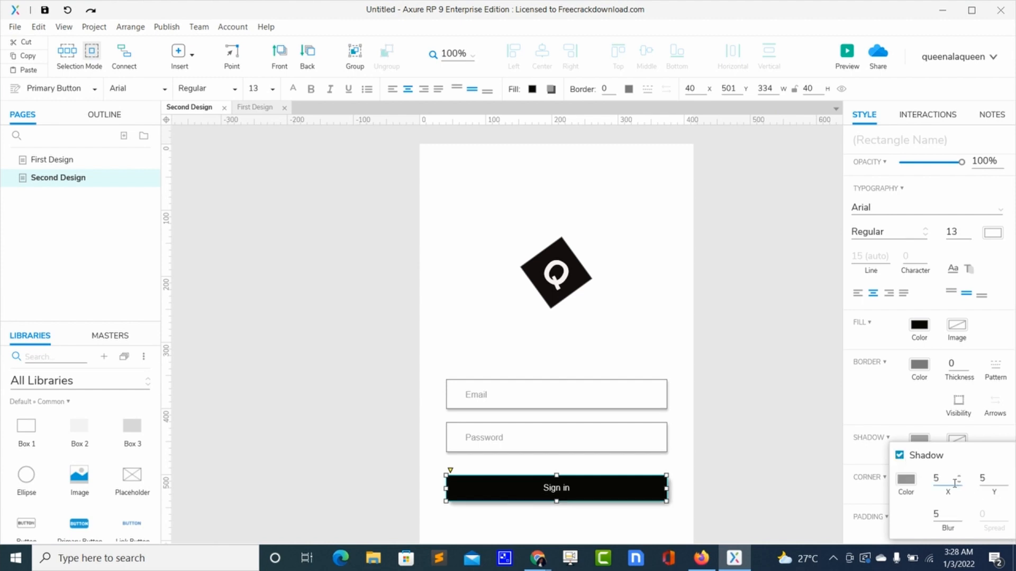
double_click(942, 482)
text(1)
double_click(983, 479)
text(3)
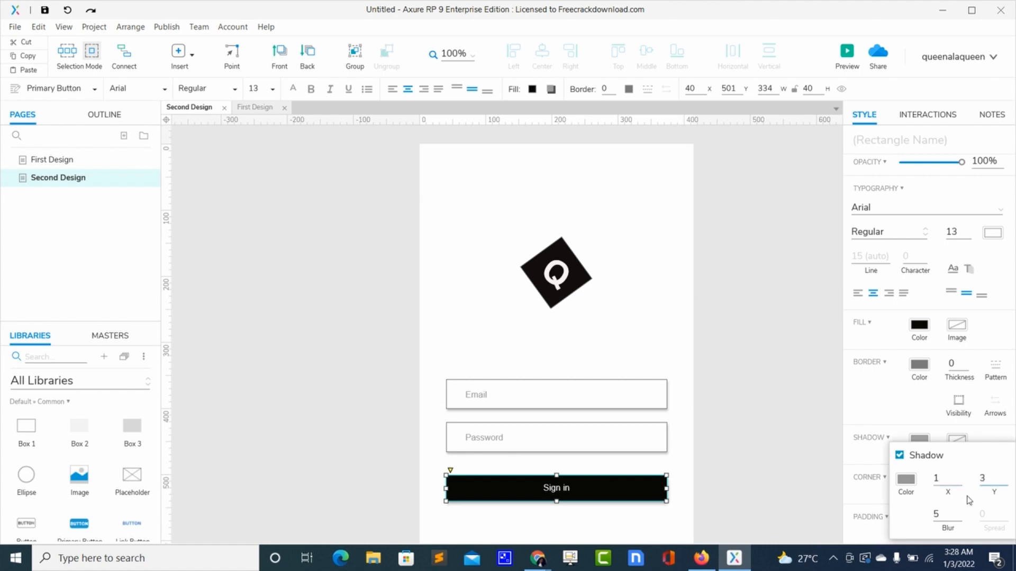
double_click(936, 512)
Step: Set the opacity of the Sign in button's black shadow colour to 25%
click(905, 479)
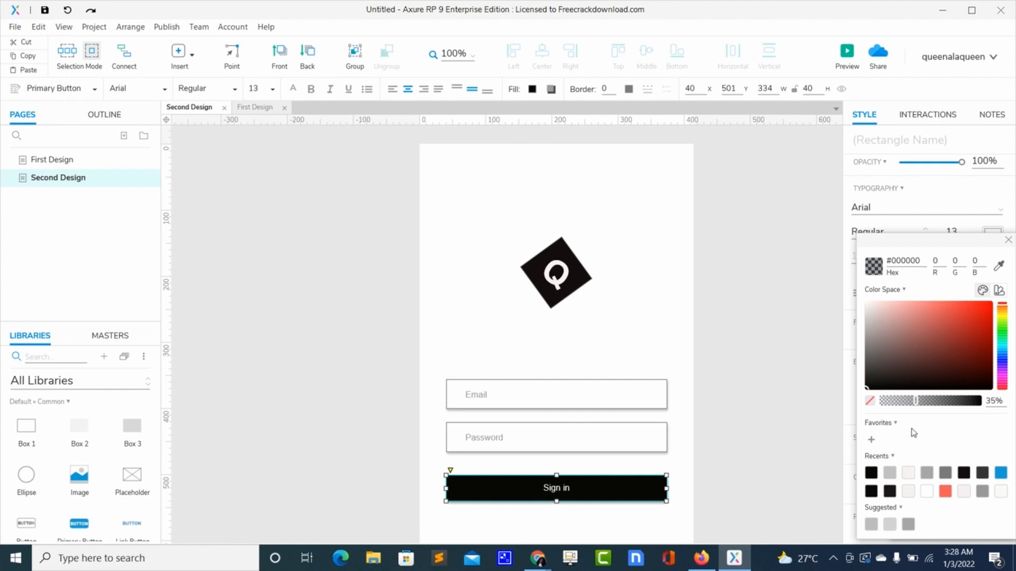
double_click(990, 401)
text(25)
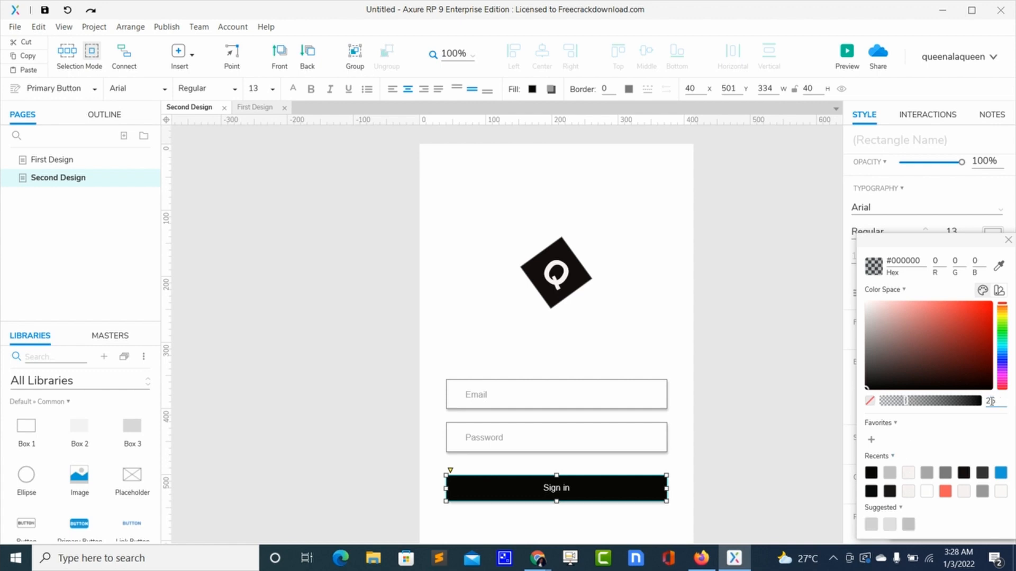
click(575, 530)
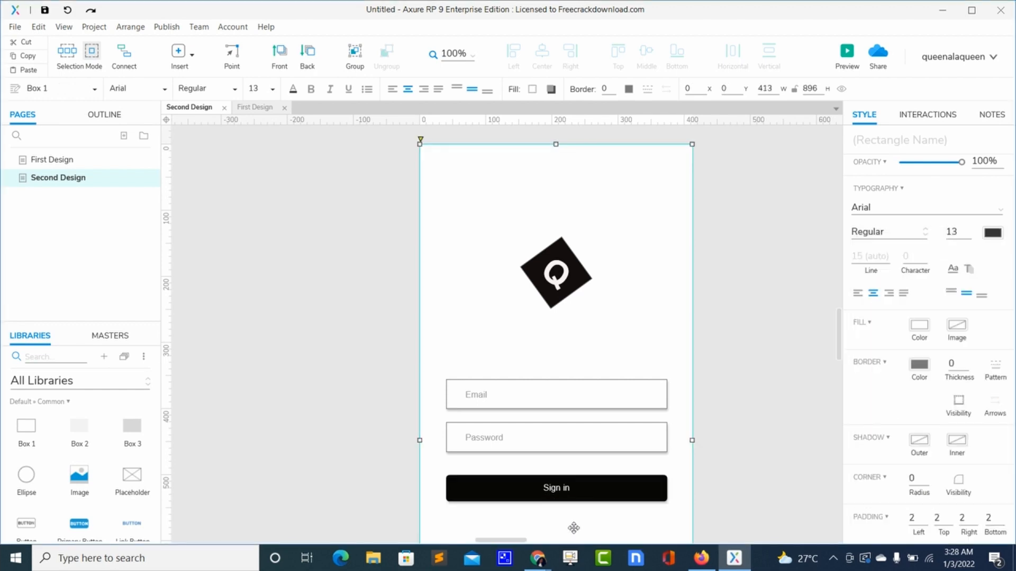
Step: Move the Sign in button up to about x 40, y 486 and preview the page in the browser
click(577, 493)
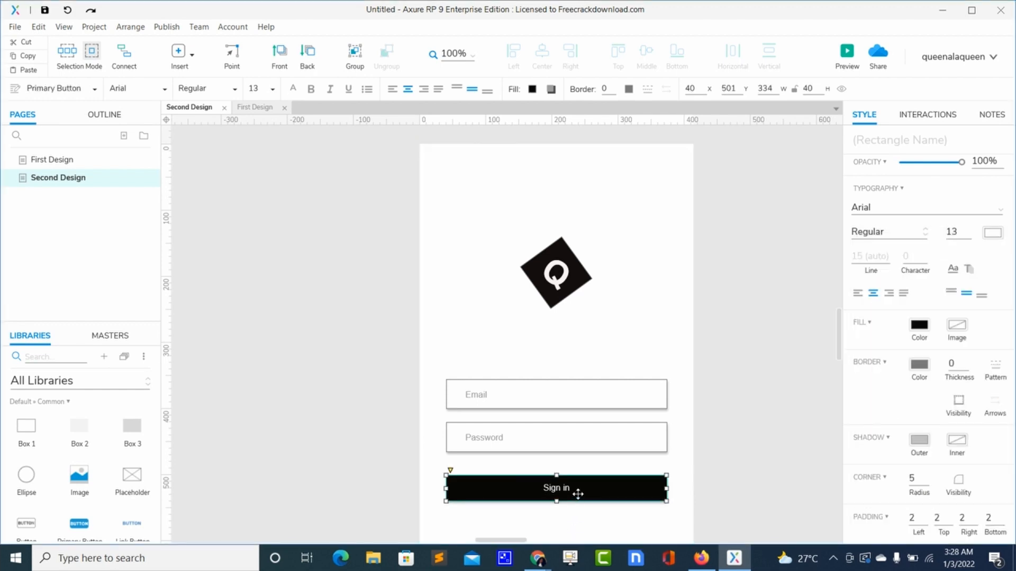
drag(571, 492, 580, 489)
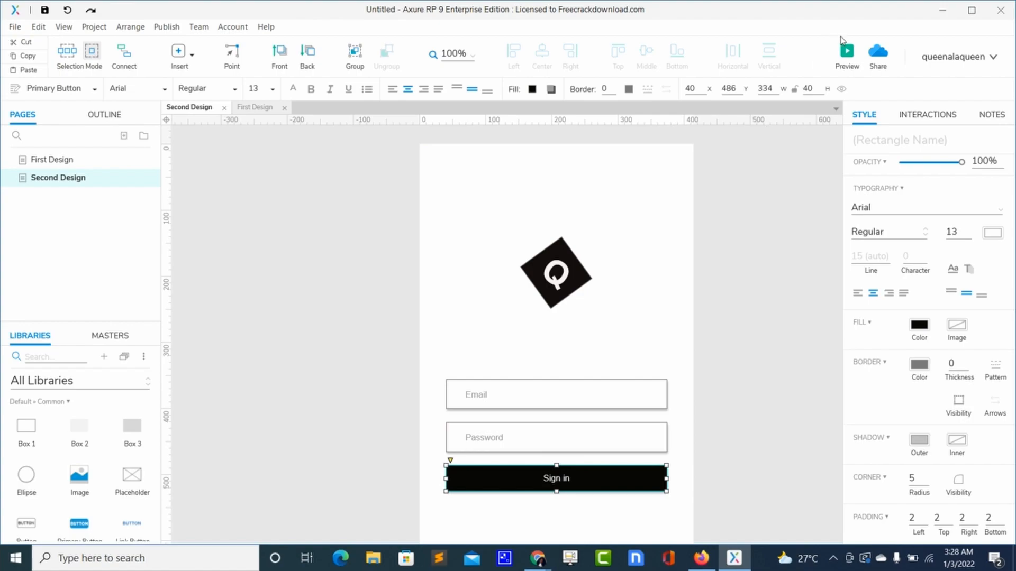
click(847, 51)
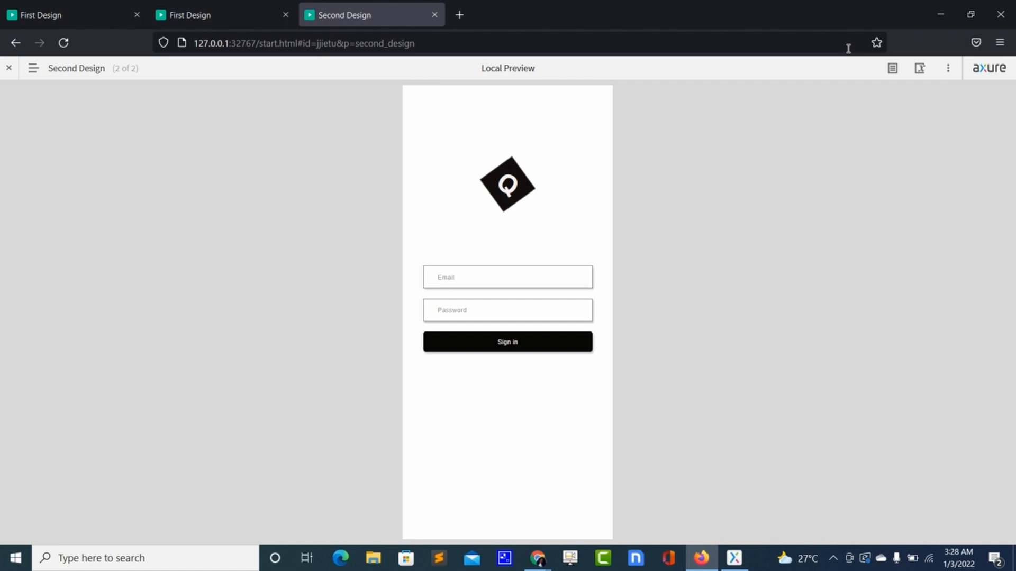
key(alt+Tab)
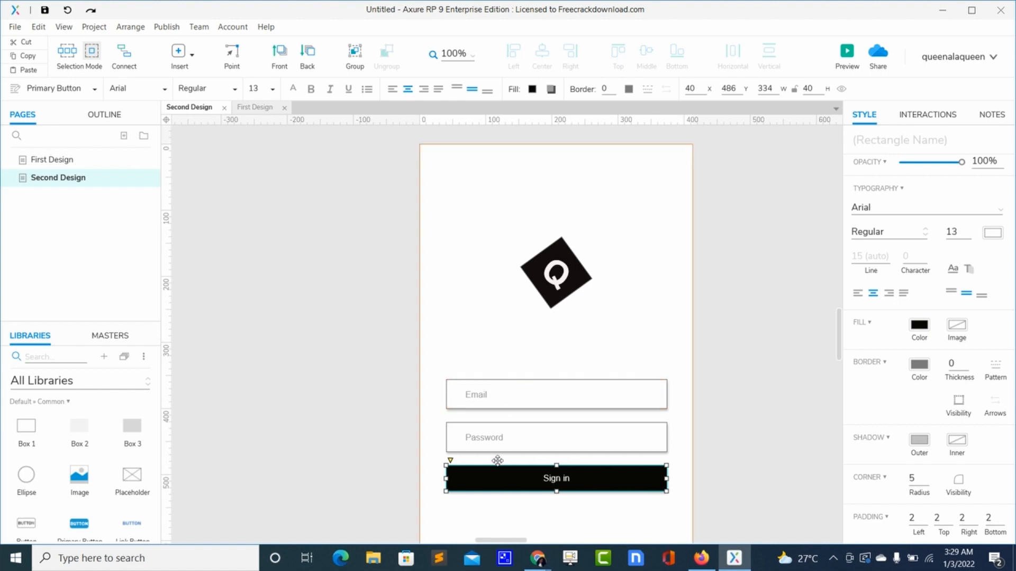
Step: Check the Password field's height and set the Sign in button's height to 45
click(529, 423)
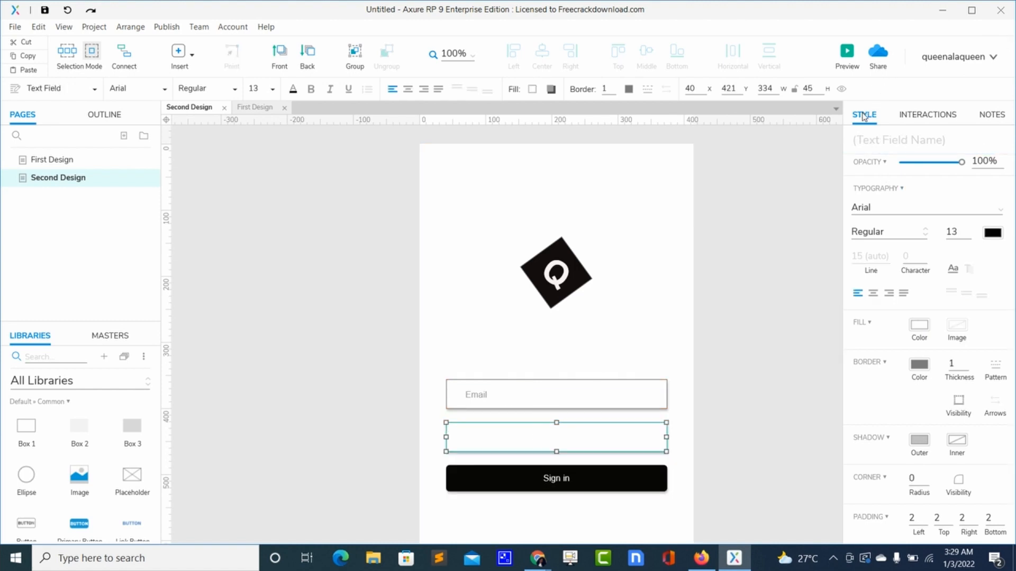
mouse_move(878, 220)
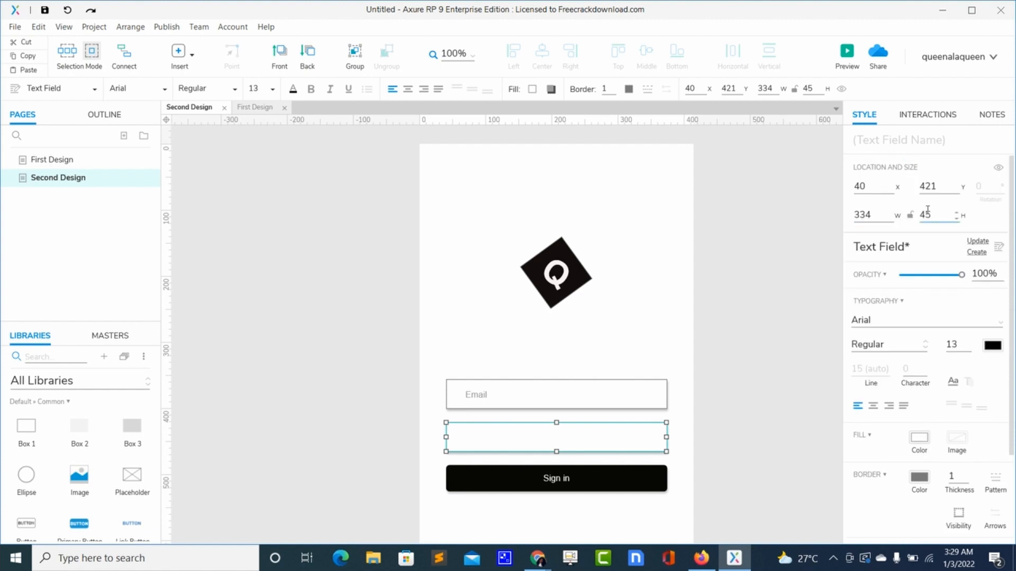
click(634, 483)
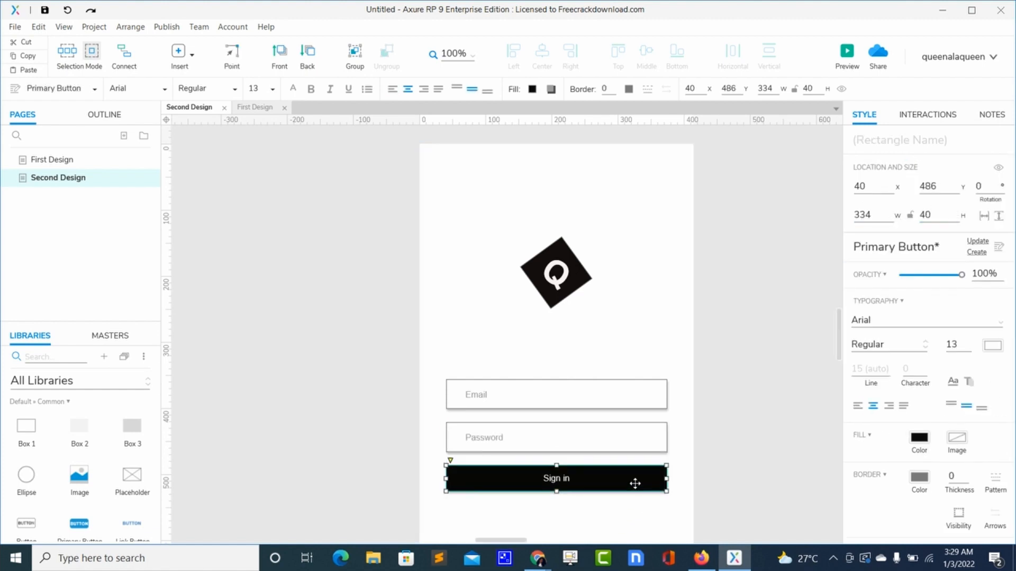
double_click(934, 216)
click(934, 217)
key(BackSpace)
text(5)
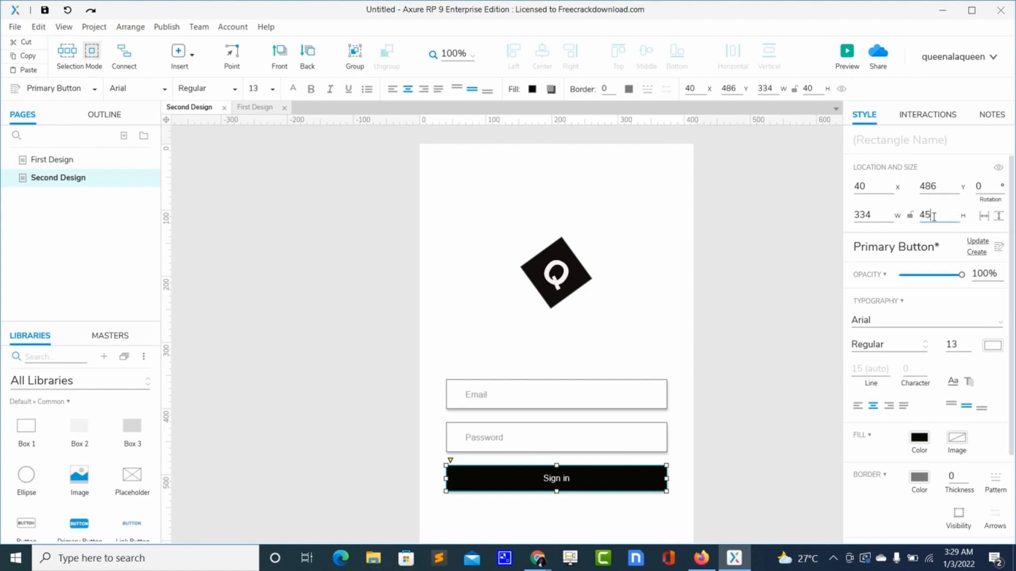
click(642, 326)
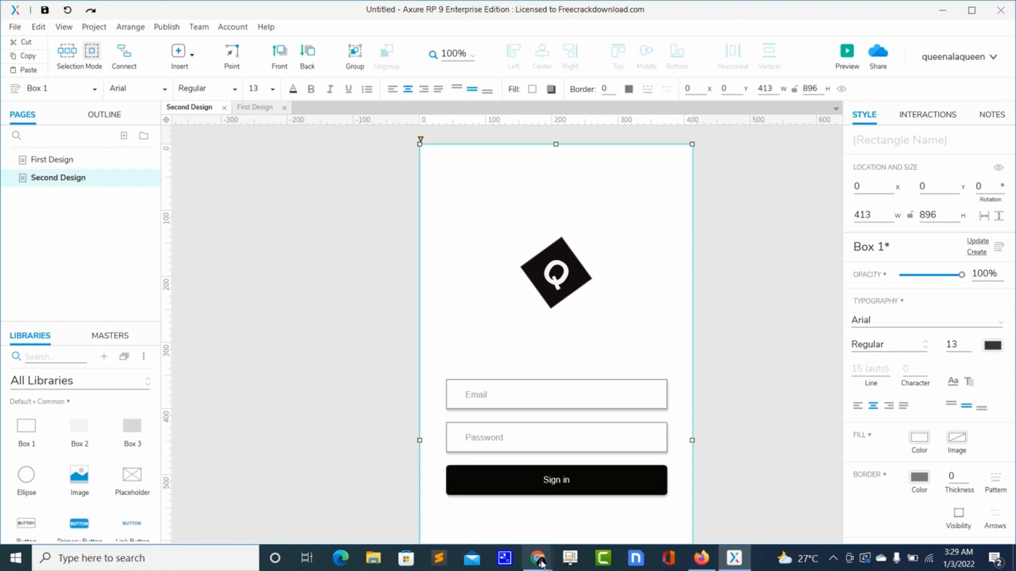
Step: Search the widget libraries for "h" and place a Heading 1 below the Sign in button at about x 86, y 646
scroll(643, 332, down, 4)
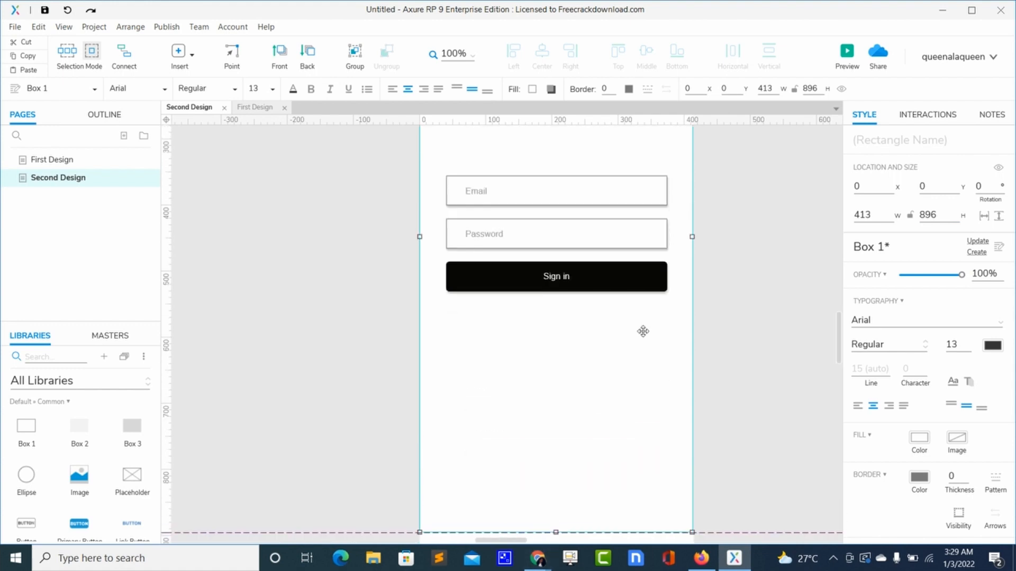
scroll(643, 331, up, 1)
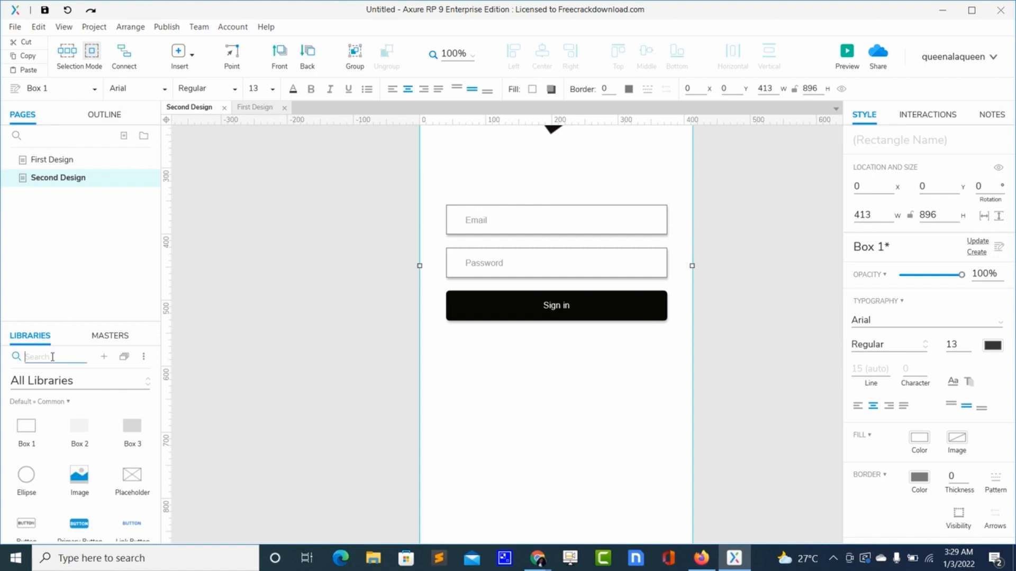
text(h)
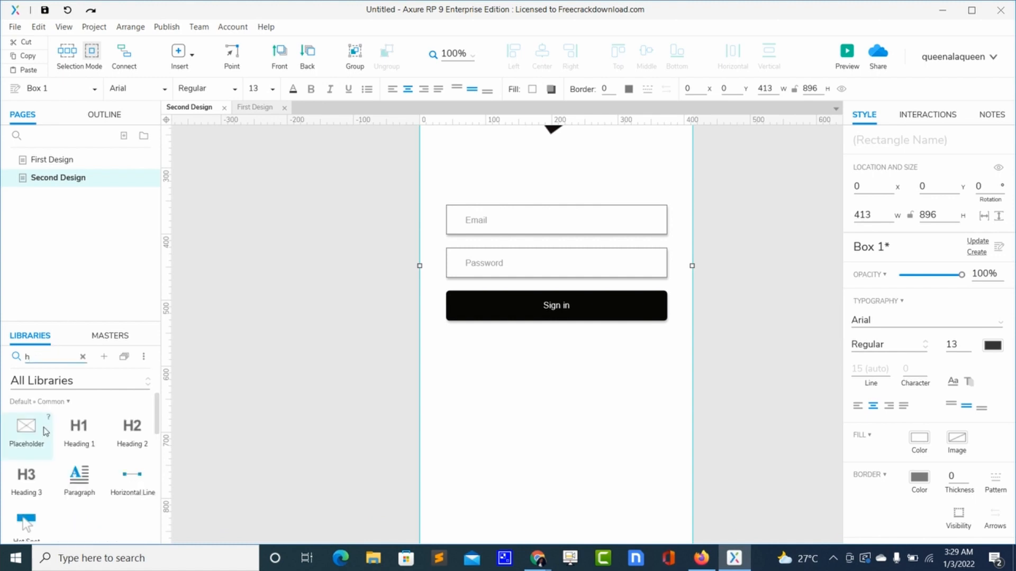
drag(64, 434, 475, 397)
Step: Replace the heading's text with "-Or sign in with-" and keep the heading selected
double_click(490, 411)
key(BackSpace)
text(-O)
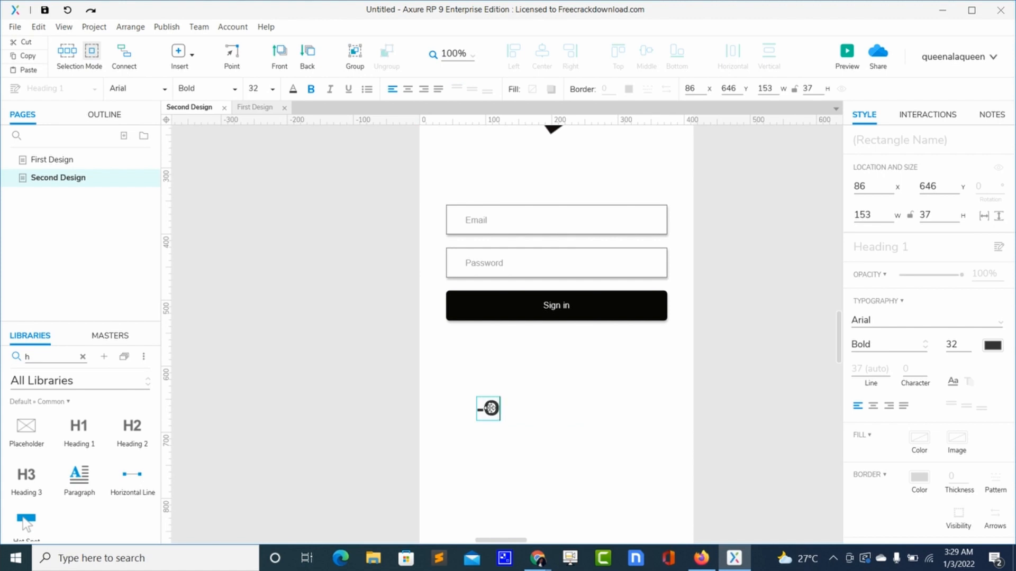
text(r sign in wi)
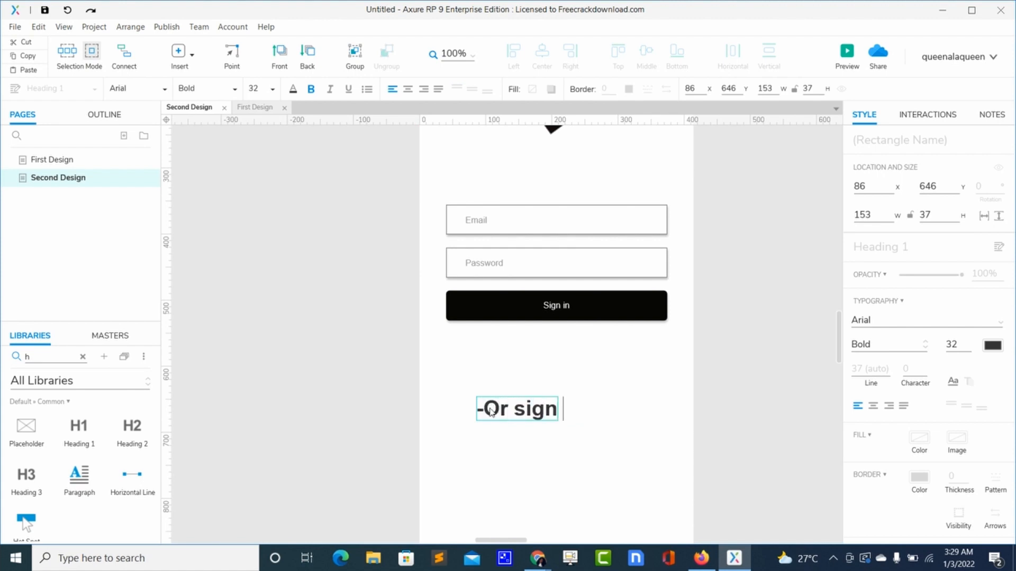
text(th-)
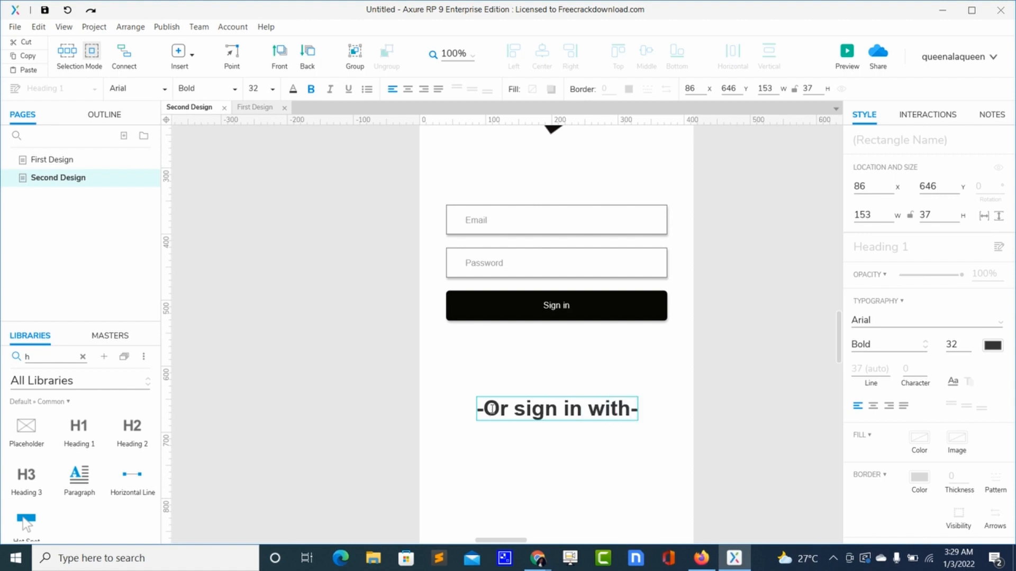
click(528, 435)
click(531, 407)
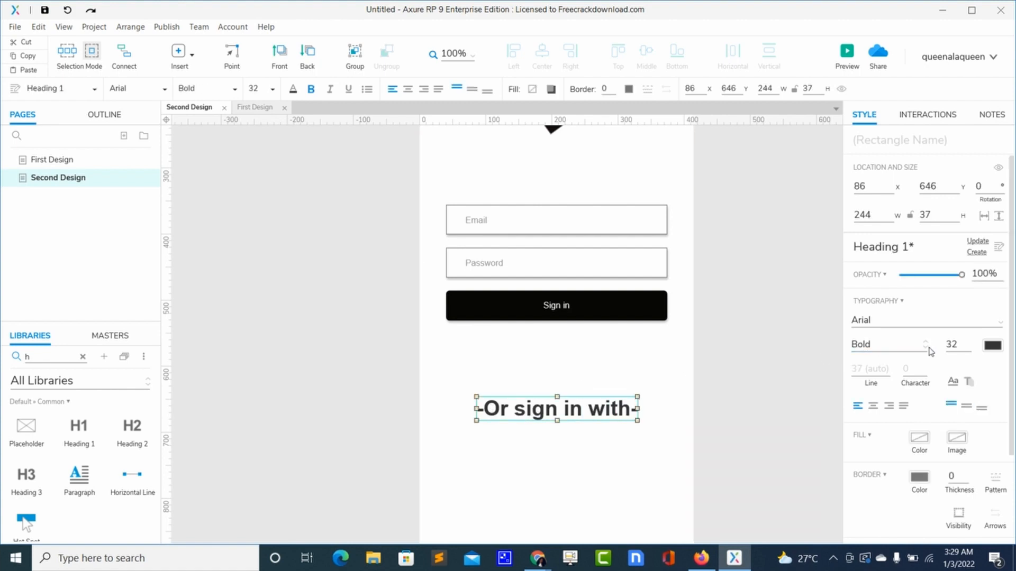
Step: Set the "-Or sign in with-" heading's font size to 15 and its weight to Regular
double_click(952, 344)
text(15)
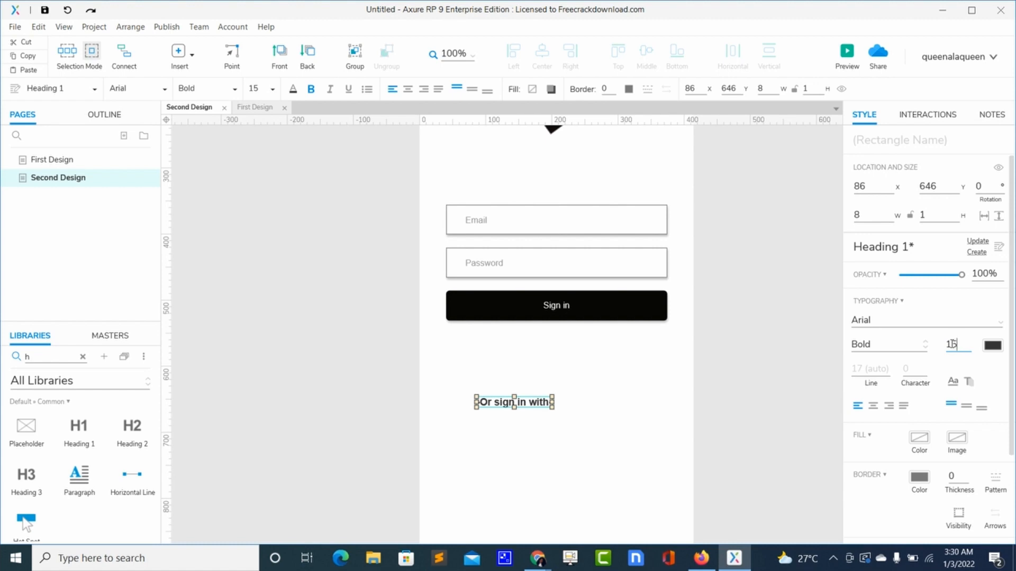
click(924, 345)
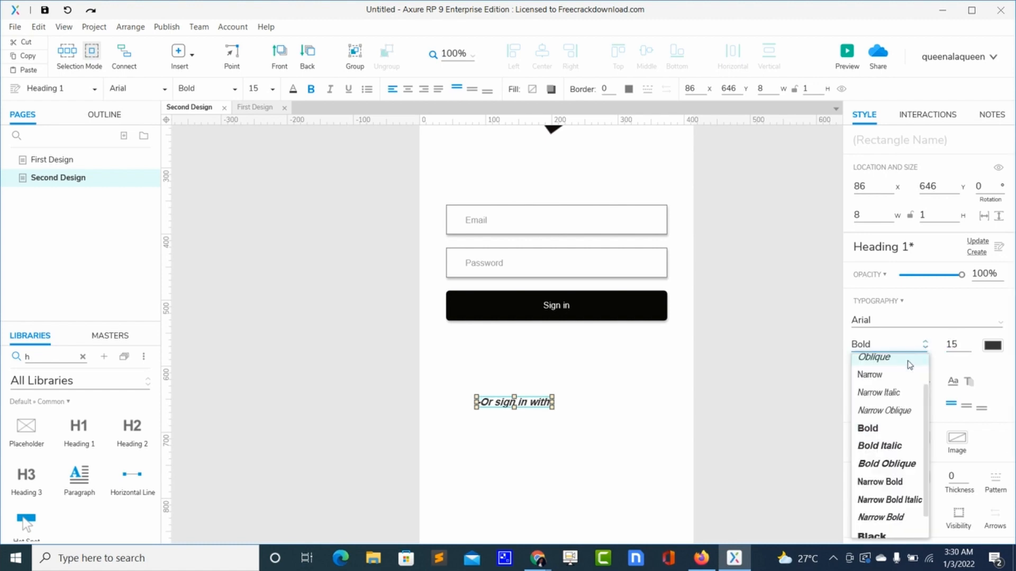
scroll(908, 373, down, 1)
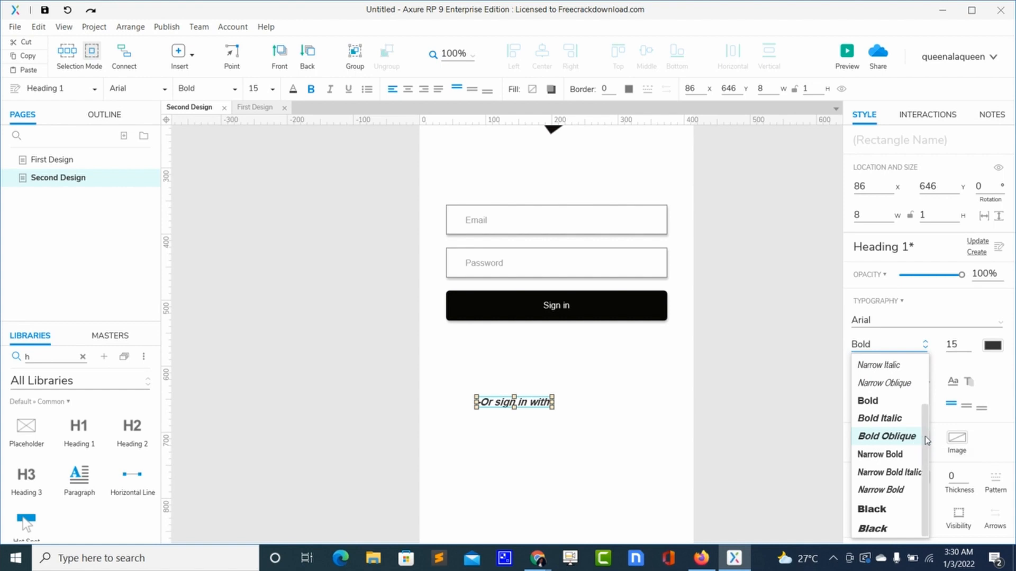
drag(925, 436, 916, 339)
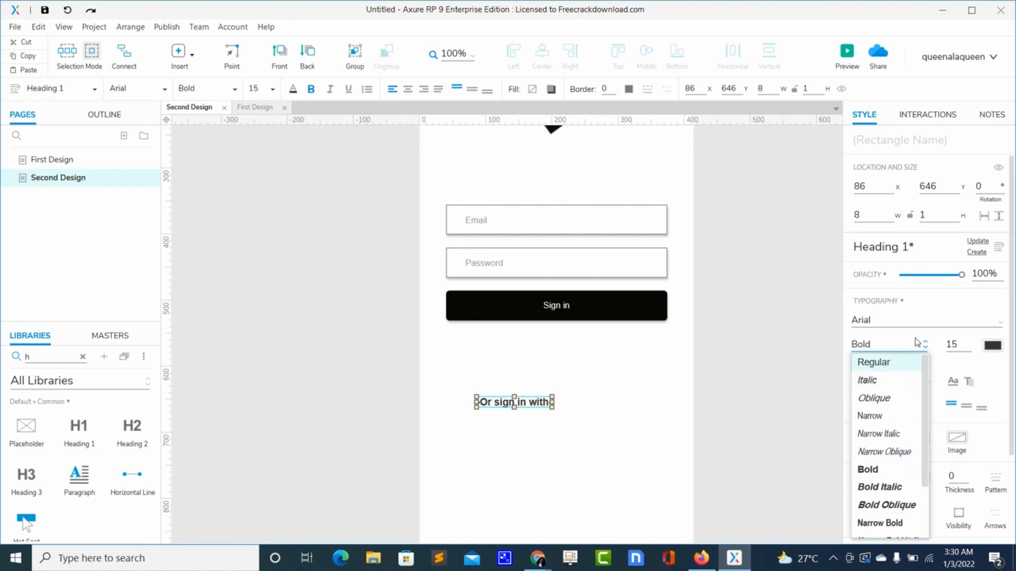
click(903, 361)
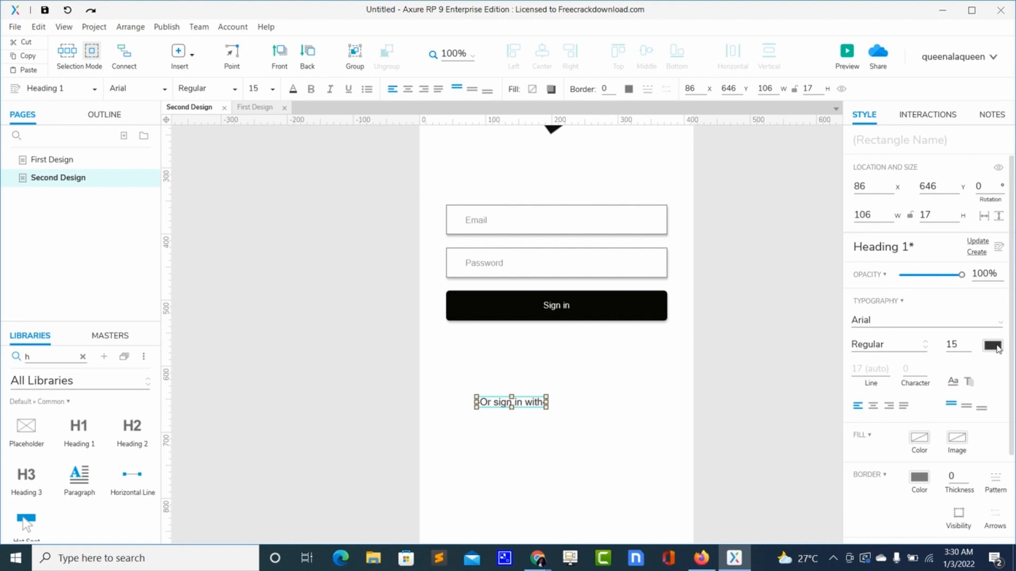
Step: Move the "-Or sign in with-" heading up so it sits centred beneath the Sign in button
click(535, 426)
click(530, 404)
drag(529, 407, 576, 382)
click(537, 421)
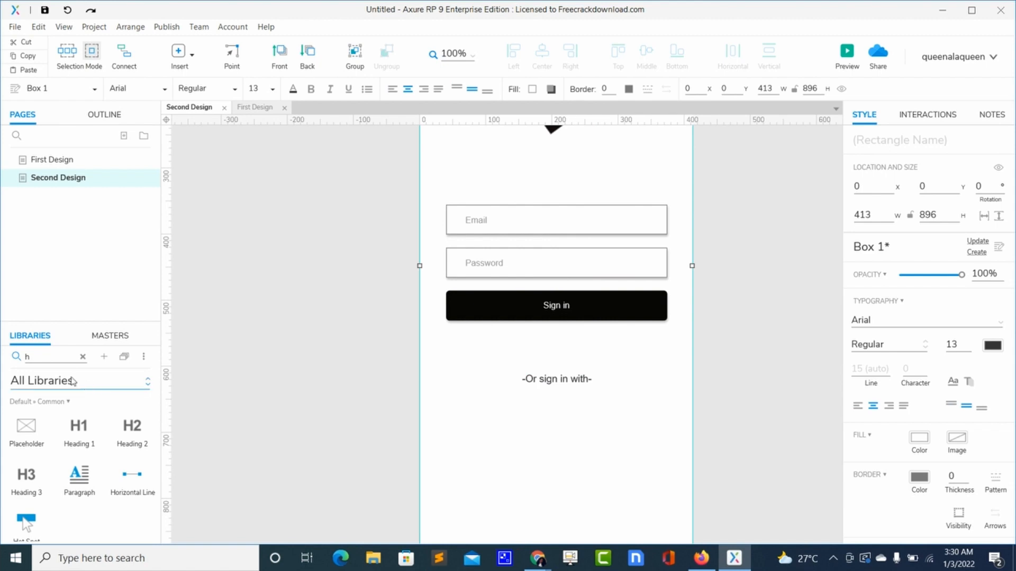
Step: Place a Box 1 below the heading at about x 23, y 658 and set its size to 65 by 45
click(83, 358)
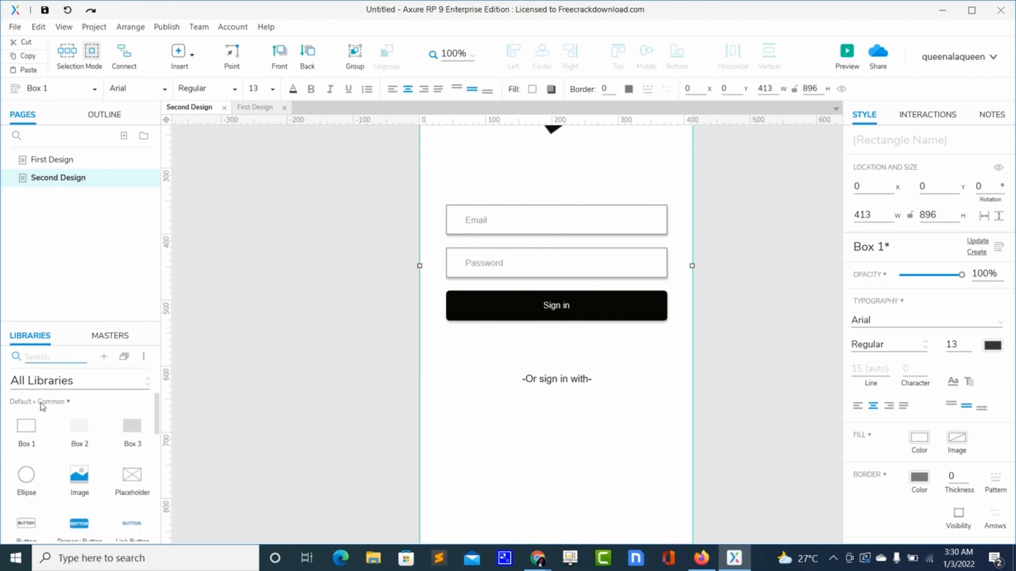
drag(31, 430, 435, 402)
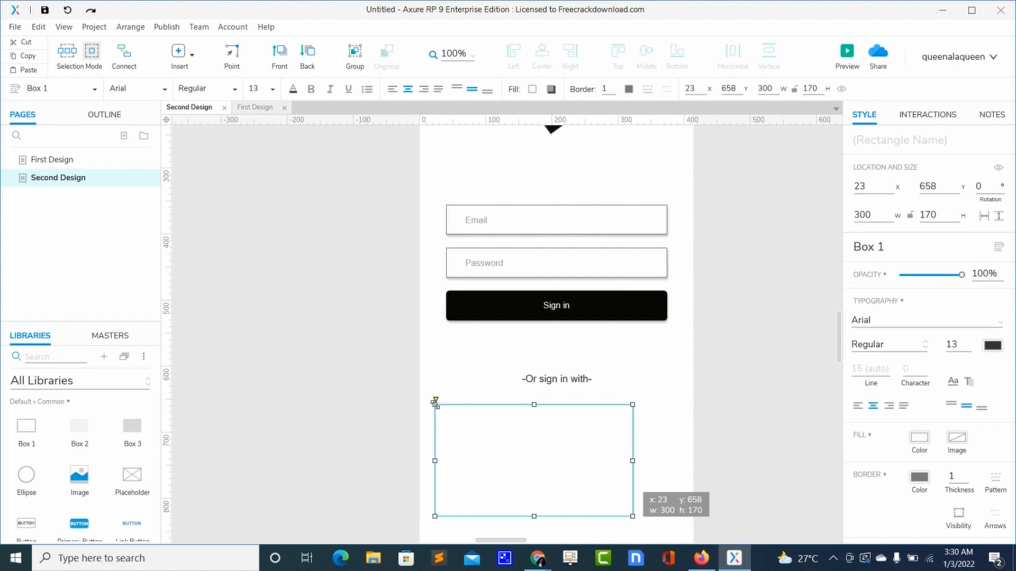
double_click(862, 215)
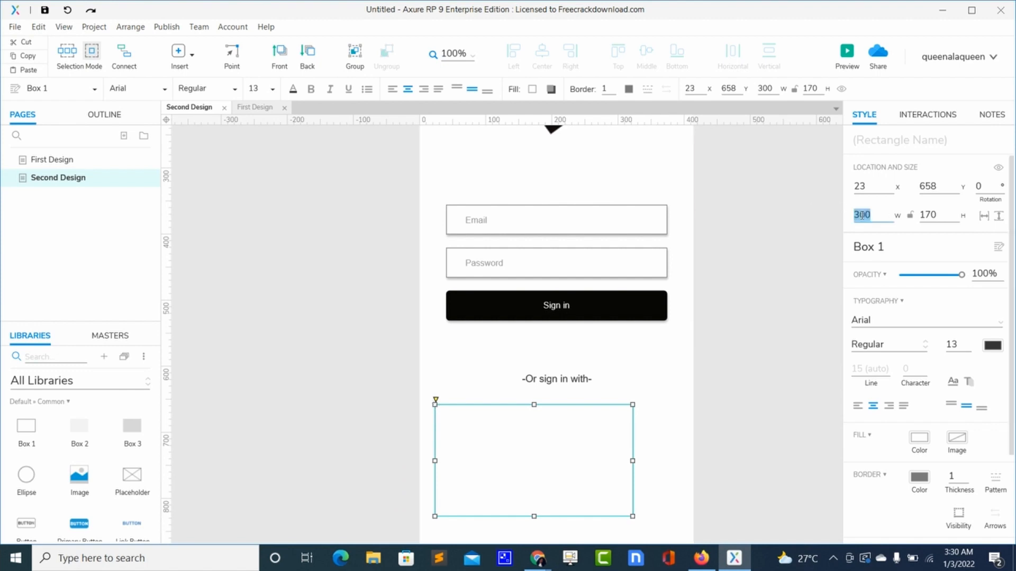
text(65)
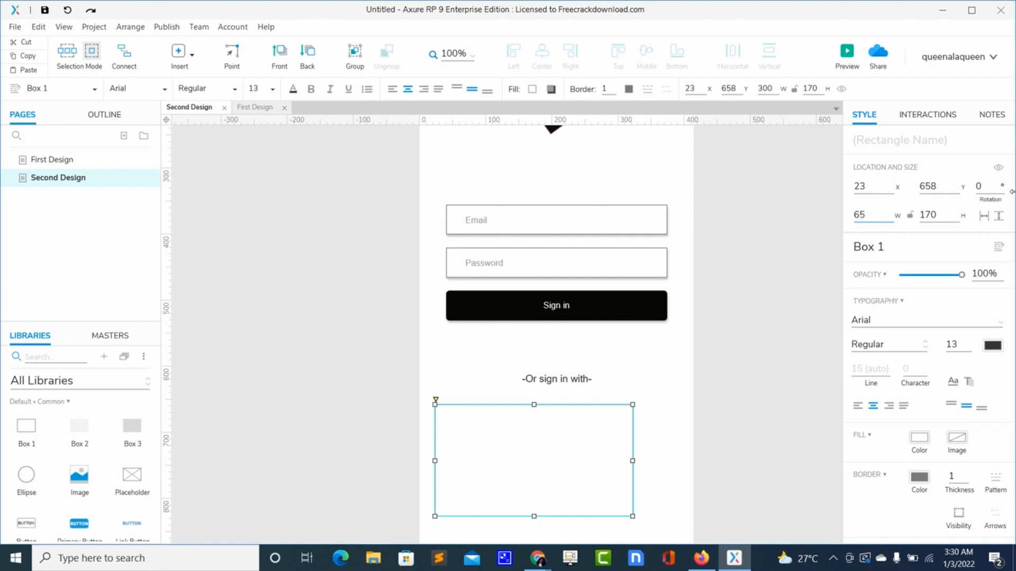
double_click(935, 215)
text(45)
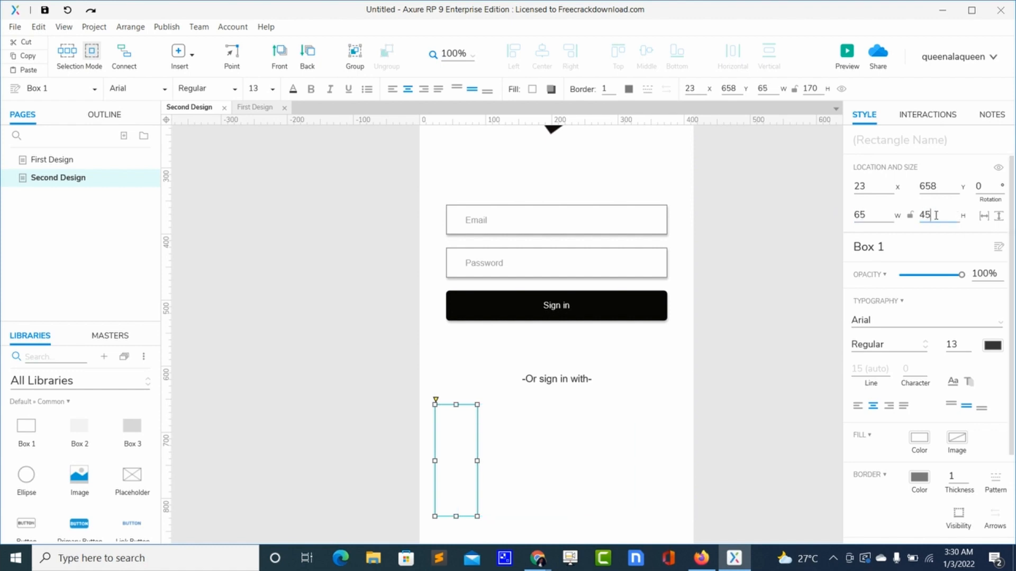
click(545, 447)
click(466, 421)
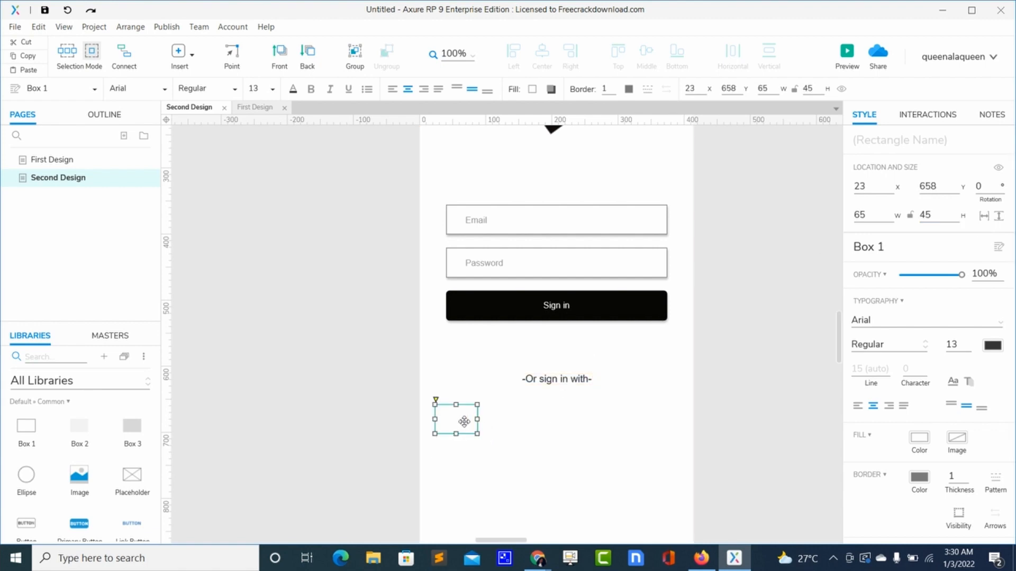
double_click(932, 215)
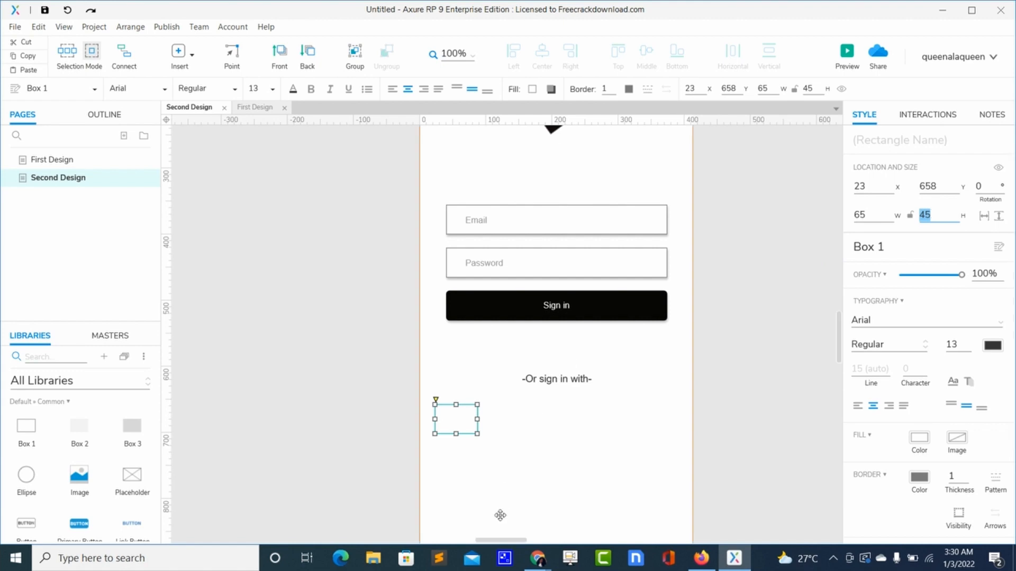
drag(499, 465, 464, 419)
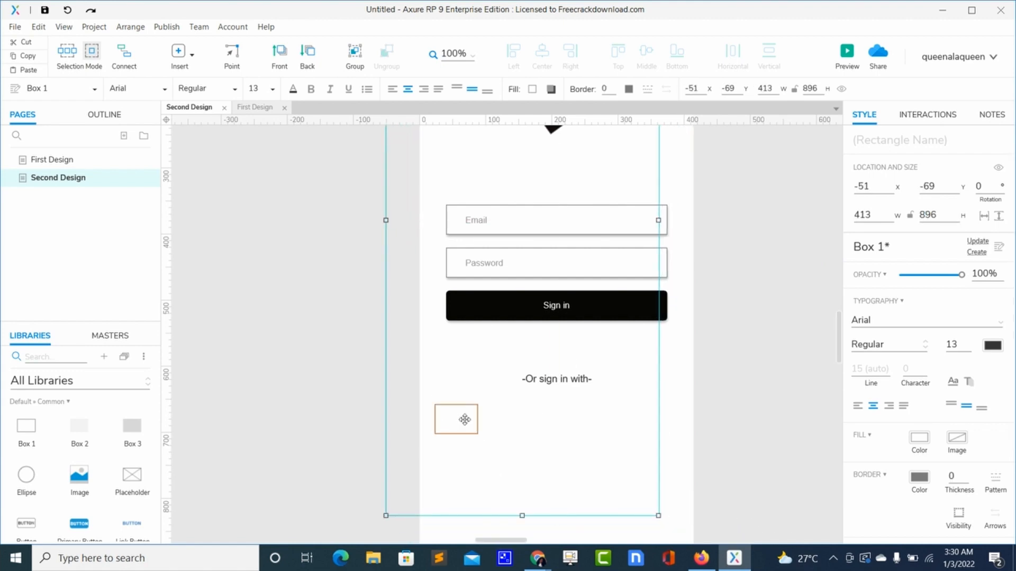
key(ctrl+z)
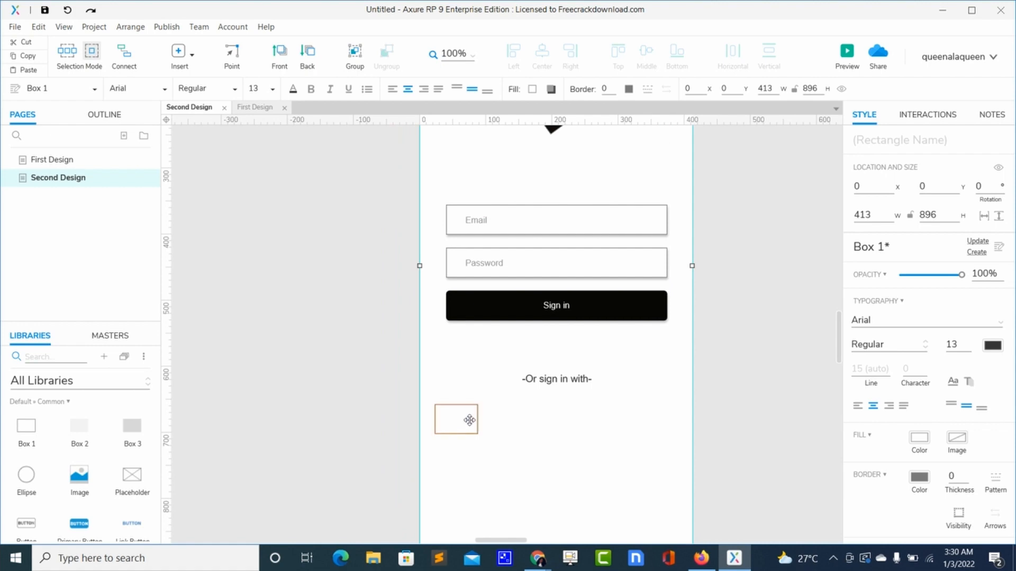
Step: Move the small box to x 40, y 689, aligned with the left edge of the Sign in button
click(469, 421)
double_click(468, 422)
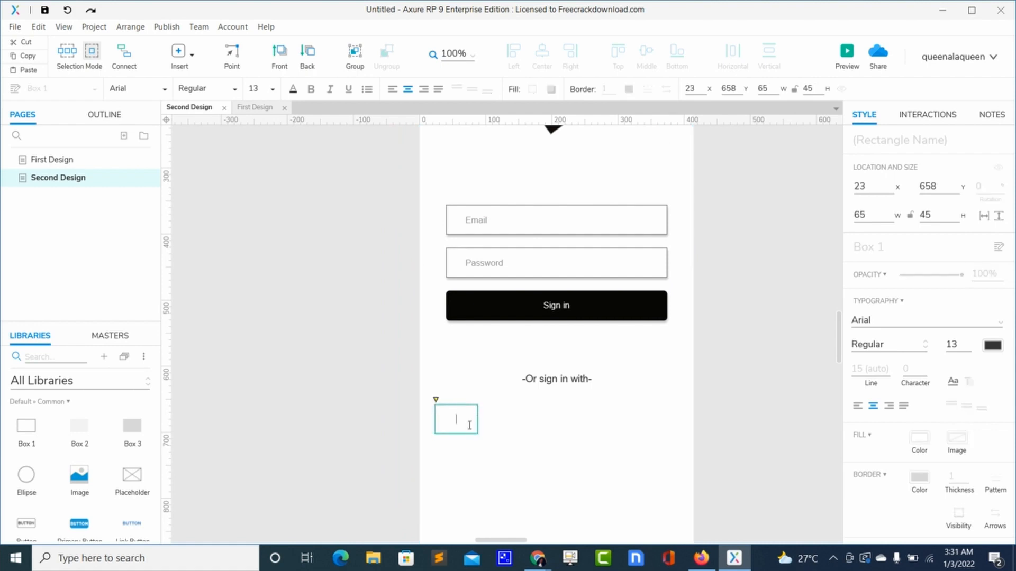
click(468, 436)
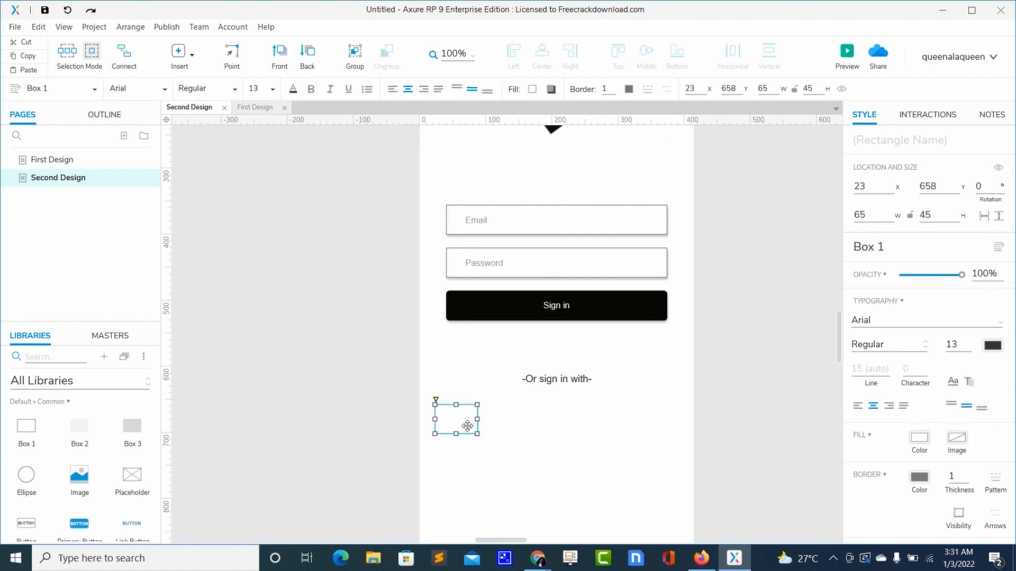
drag(468, 426, 483, 450)
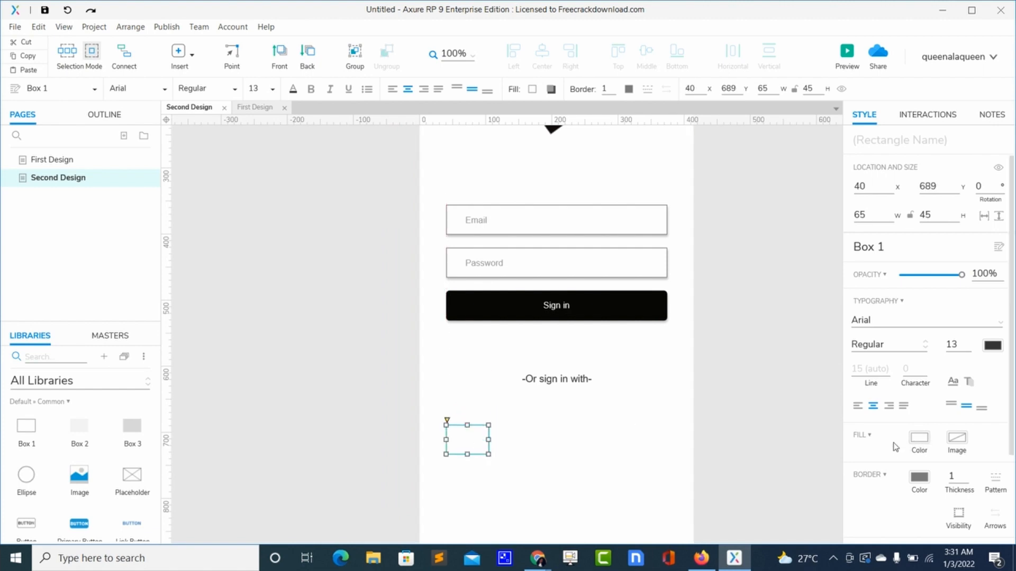
Step: Add an outer shadow to the small box with X offset 1, Y offset 3 and blur 3
scroll(895, 447, down, 2)
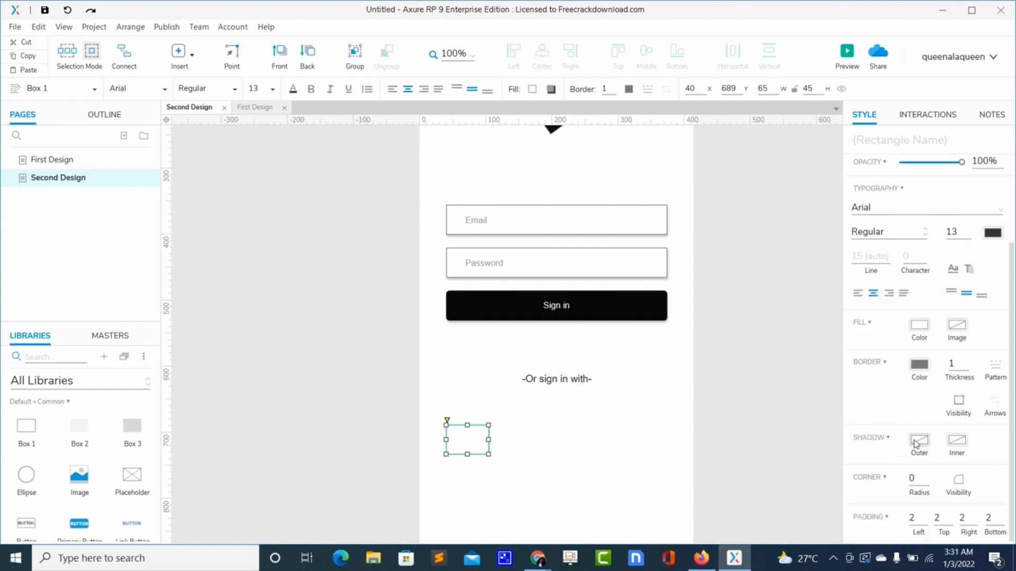
click(916, 443)
click(899, 455)
double_click(936, 479)
text(1)
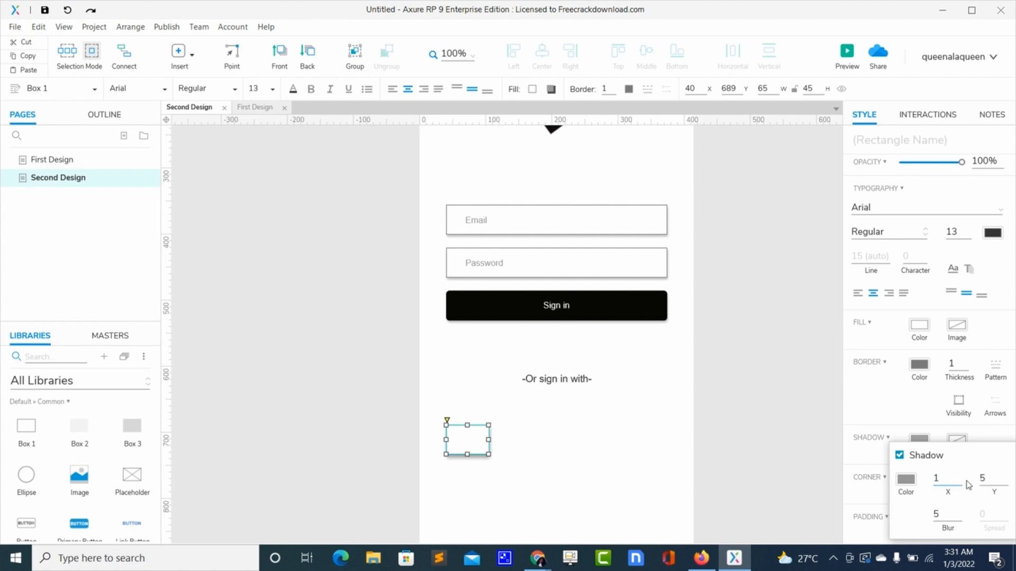
double_click(982, 478)
text(3)
double_click(935, 514)
Step: Set the opacity of the small box's black shadow colour to 15
click(904, 482)
double_click(990, 400)
text(15)
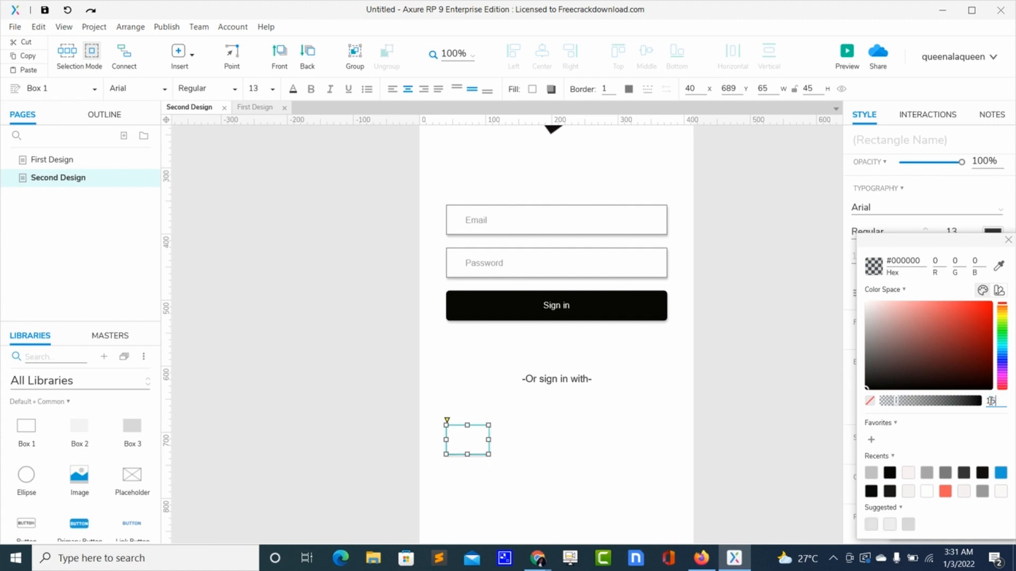
click(561, 456)
click(561, 457)
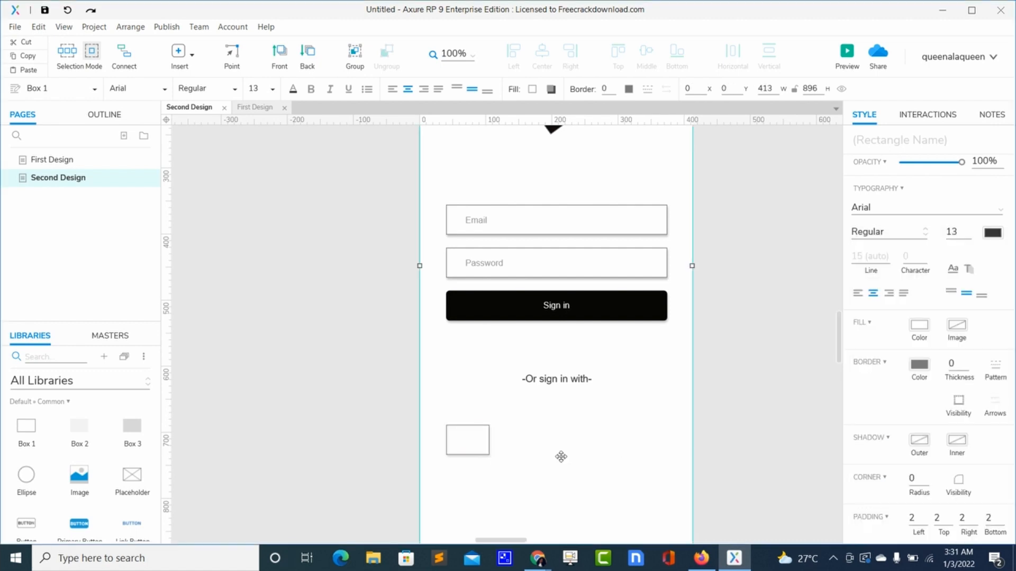
Step: Check the small box's outer shadow settings and set its border thickness to 0
click(475, 435)
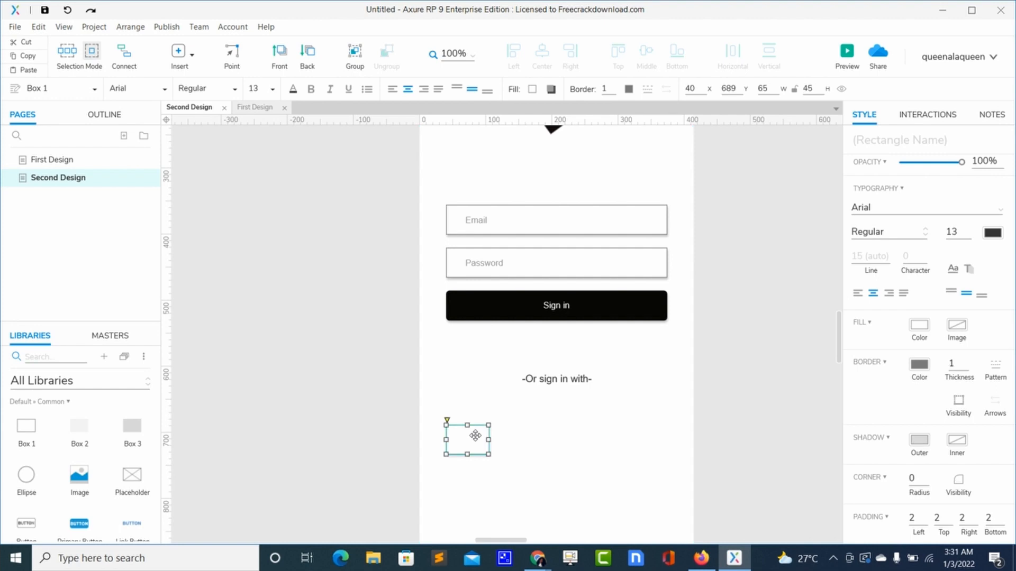
click(919, 439)
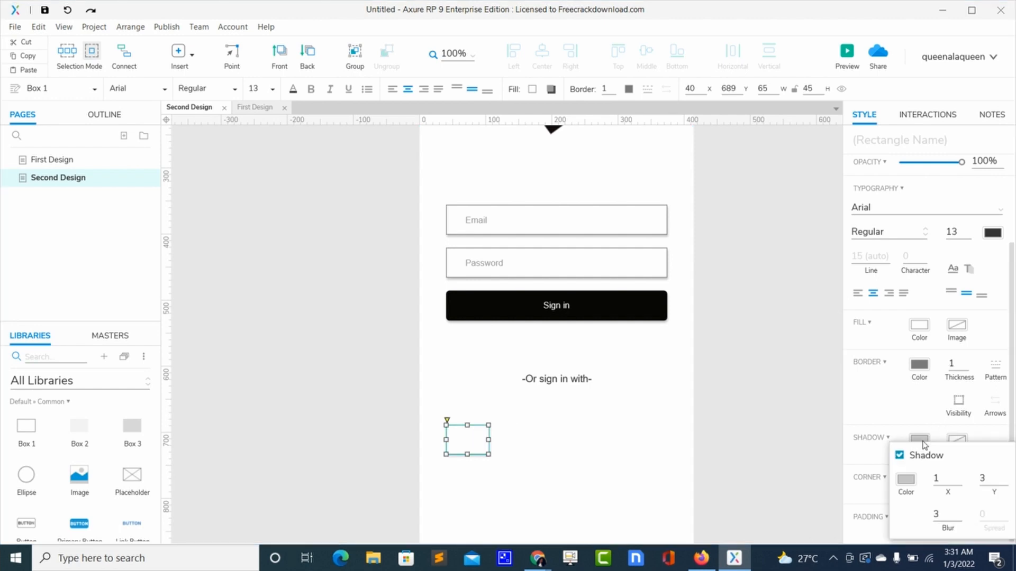
click(917, 434)
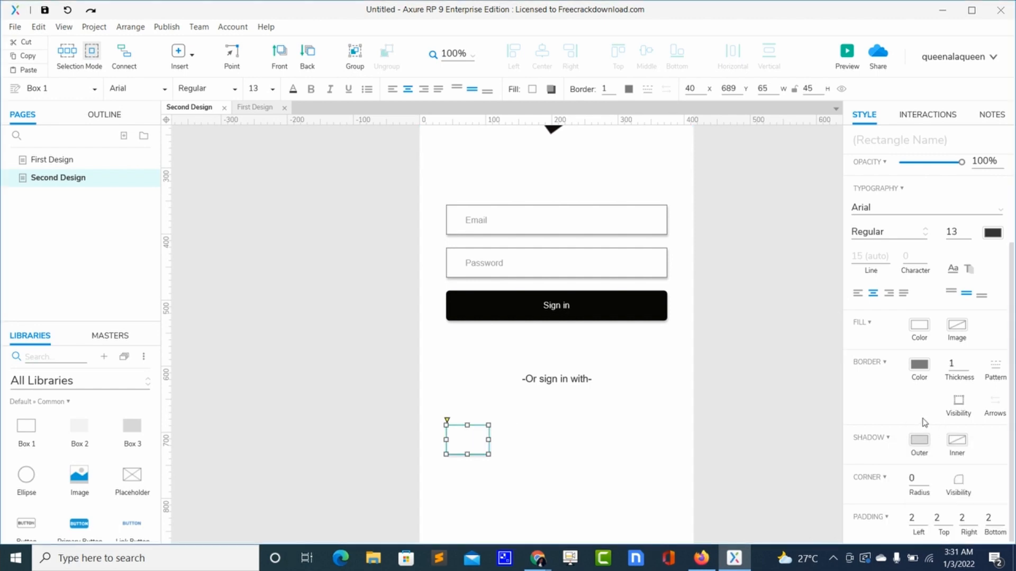
click(951, 365)
text(0)
click(555, 475)
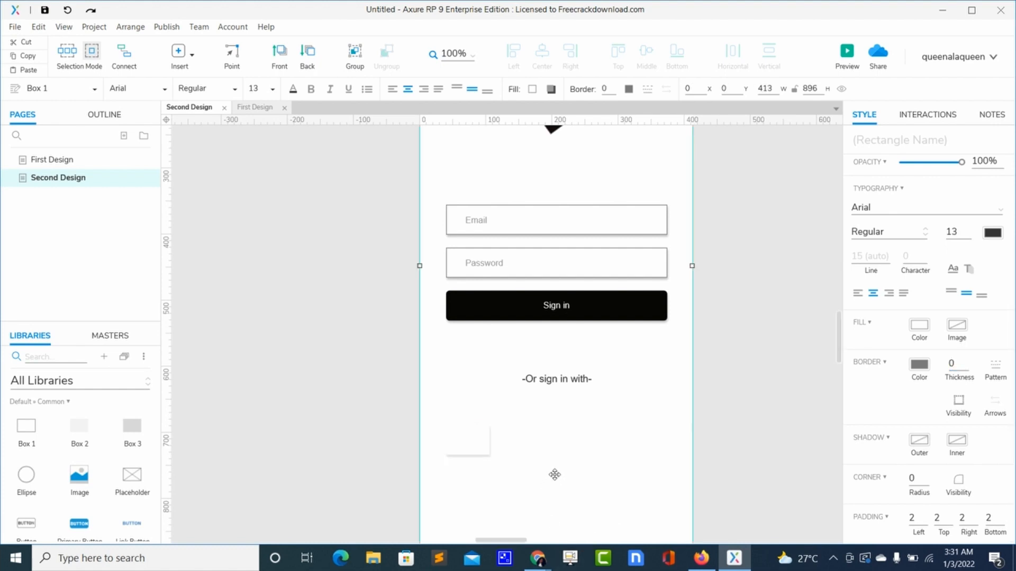
Step: Duplicate the small box twice in its row, one copy flush with the fields' right edge and one centred at x 174, y 689
click(482, 445)
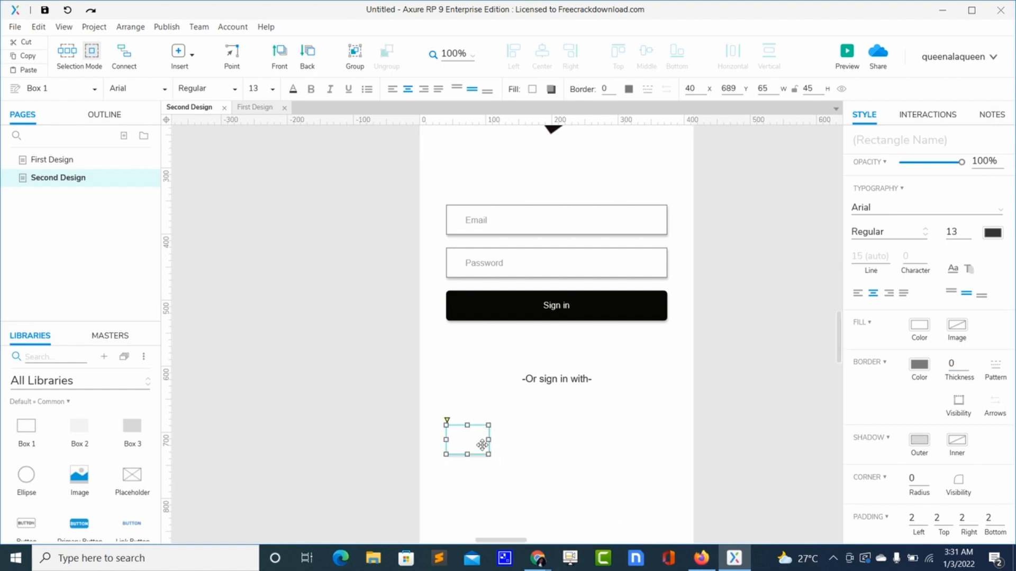
drag(481, 445, 652, 438)
key(ctrl+v)
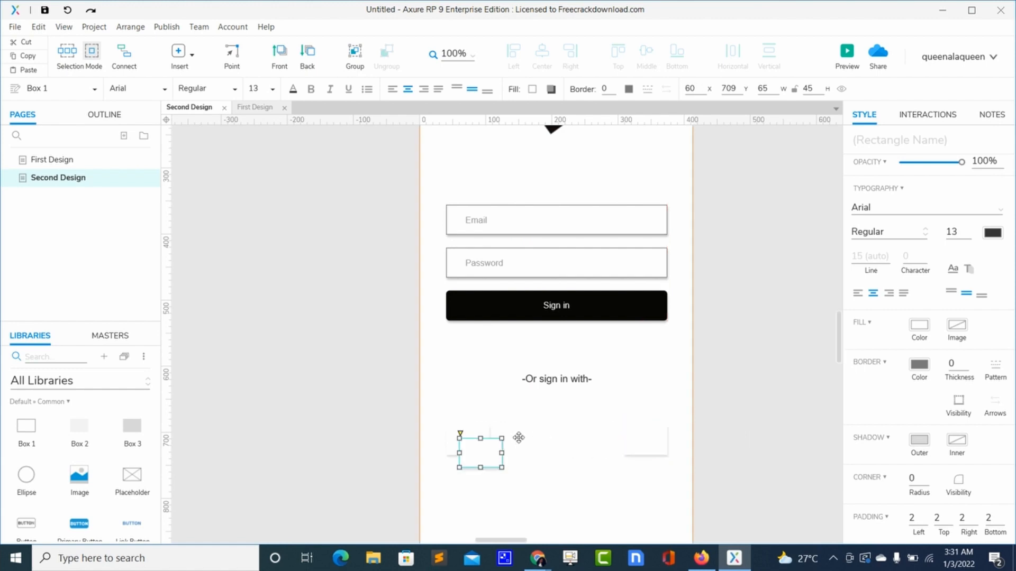
drag(492, 450, 566, 438)
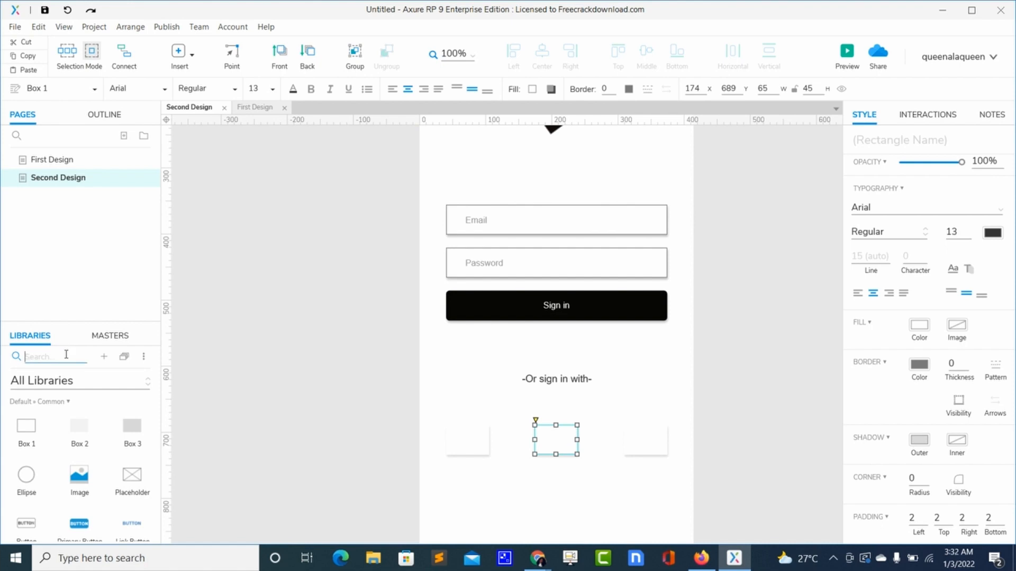
Step: Search the libraries for "goo", place the Google icon, shrink it to about 31 by 31 and centre it in the leftmost box
text(goo)
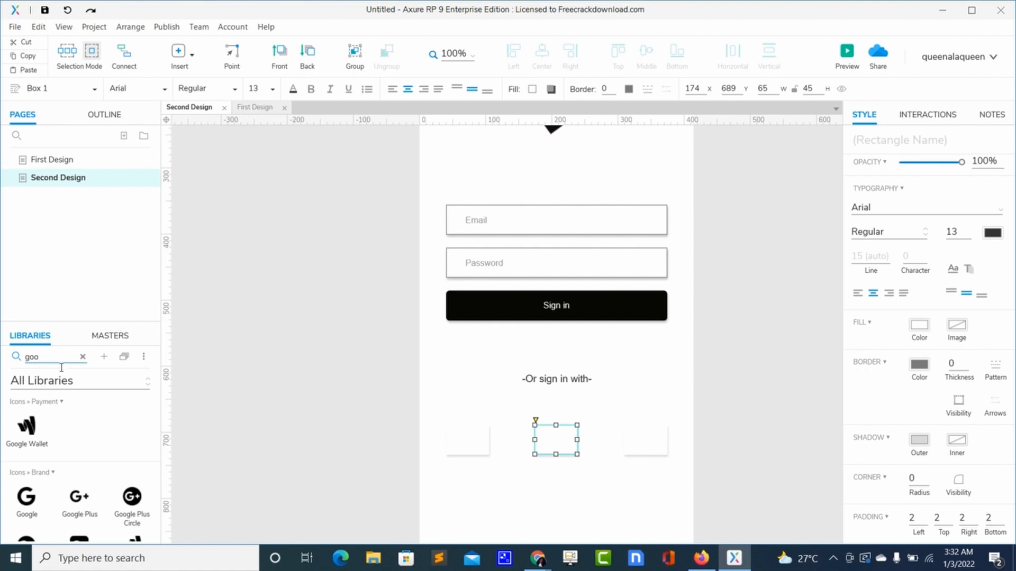
drag(23, 500, 463, 478)
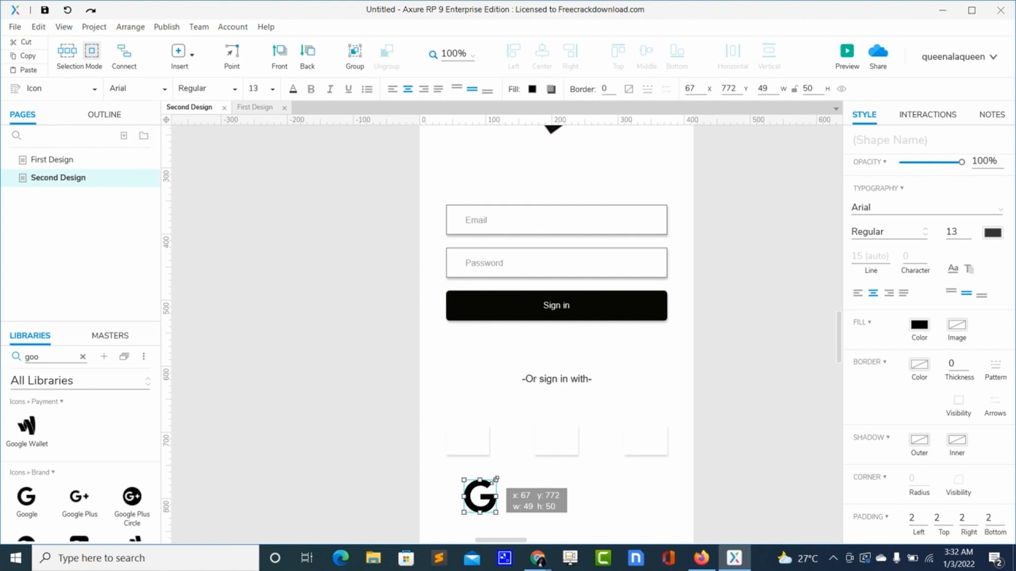
drag(496, 478, 472, 440)
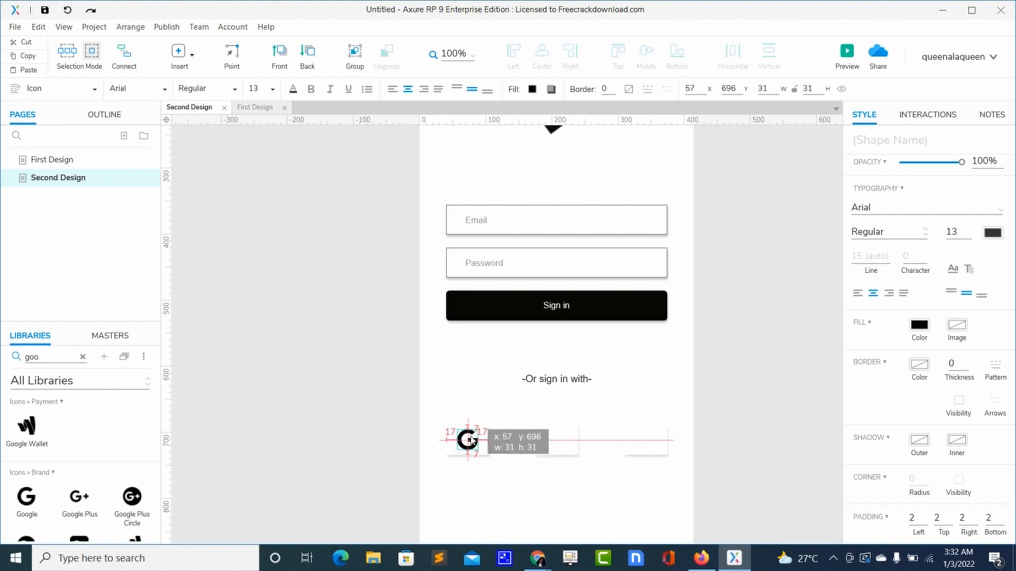
click(488, 490)
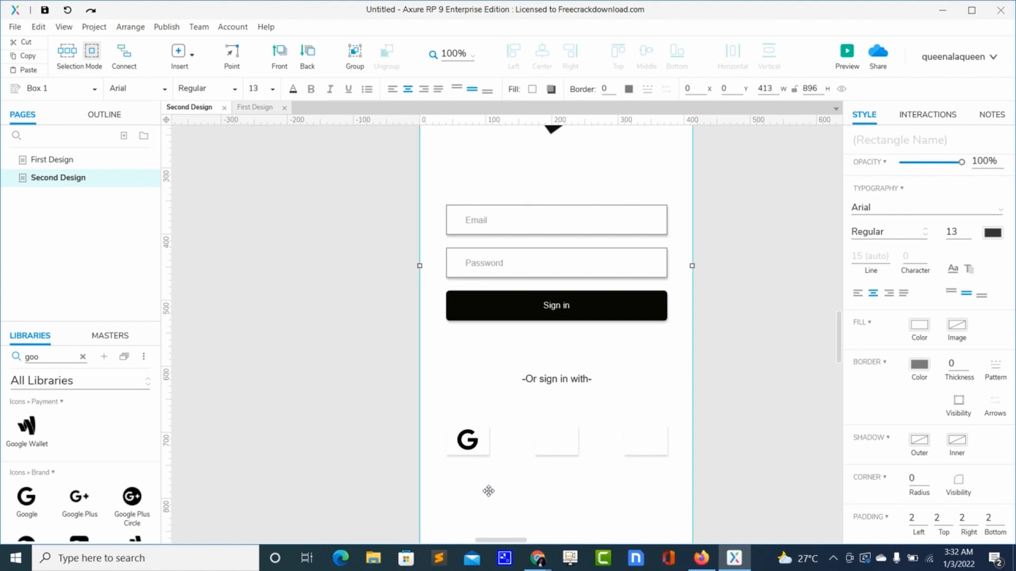
Step: Search the libraries for "fac", place the Facebook F icon, shrink it to about 16 by 31 and centre it in the middle box
click(83, 358)
text(fac)
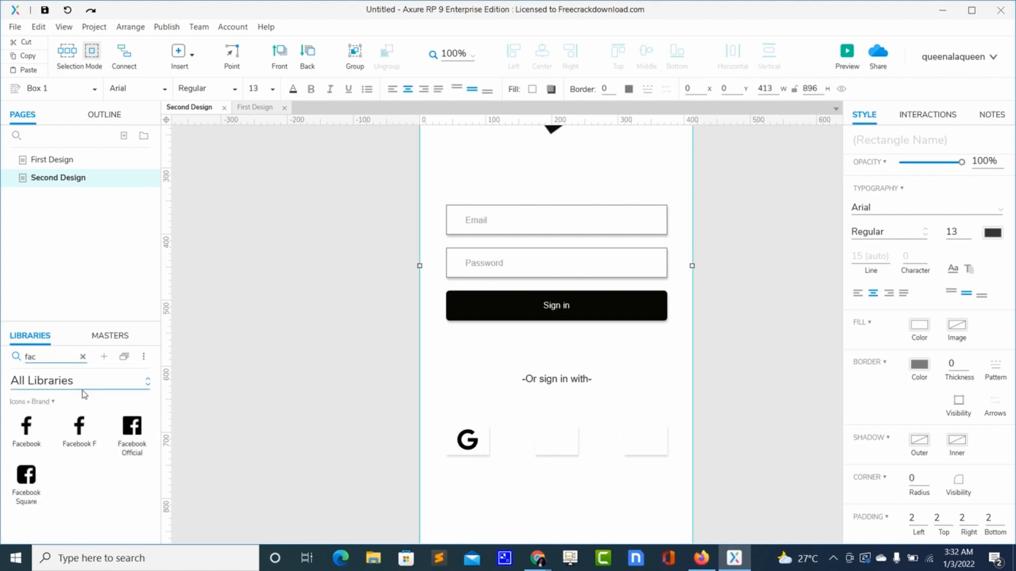
drag(80, 435, 517, 471)
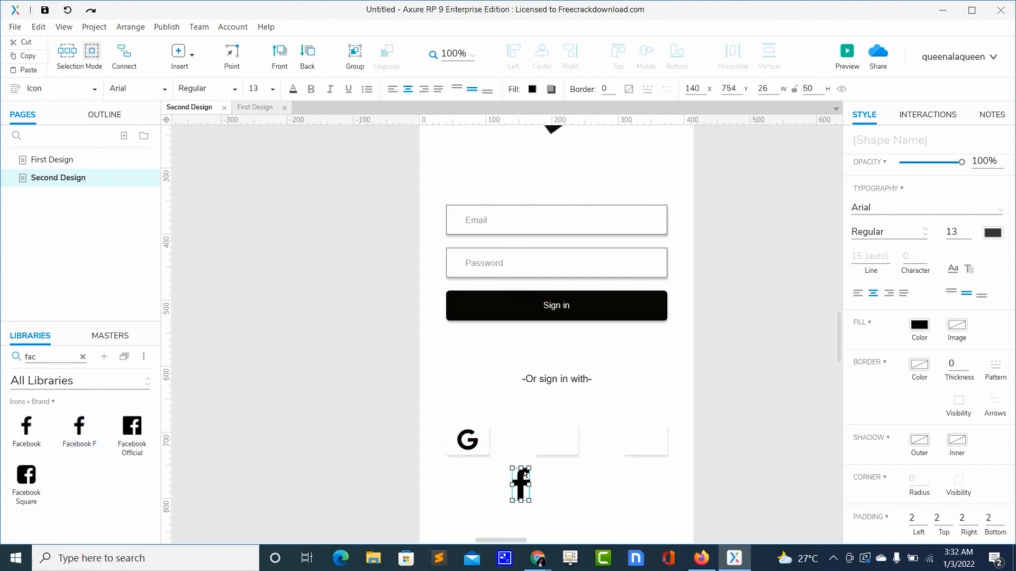
drag(528, 468, 557, 443)
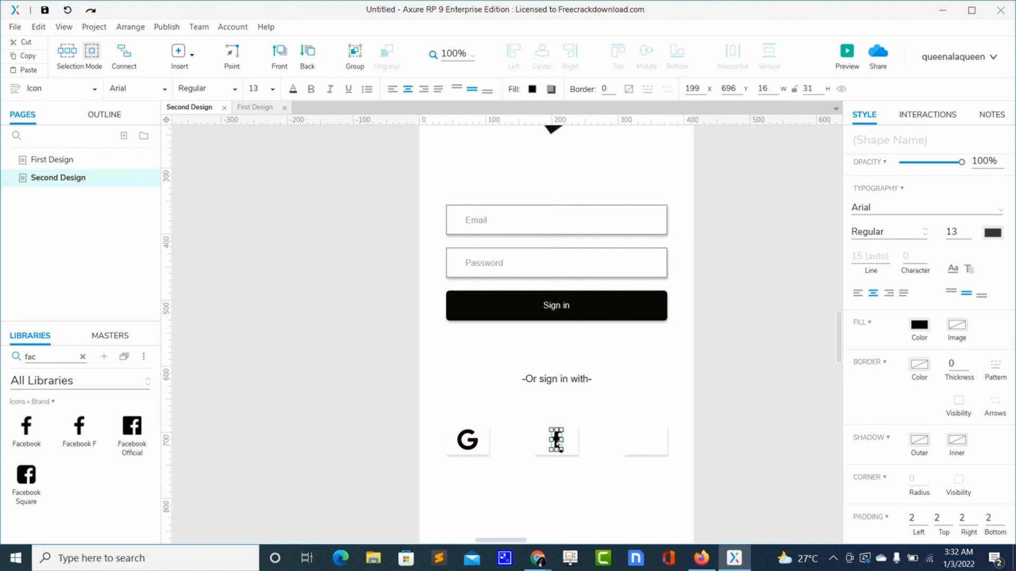
Step: Search the libraries for "tw", place the Twitter icon, shrink it to about 44 by 35 and centre it in the rightmost box
click(82, 358)
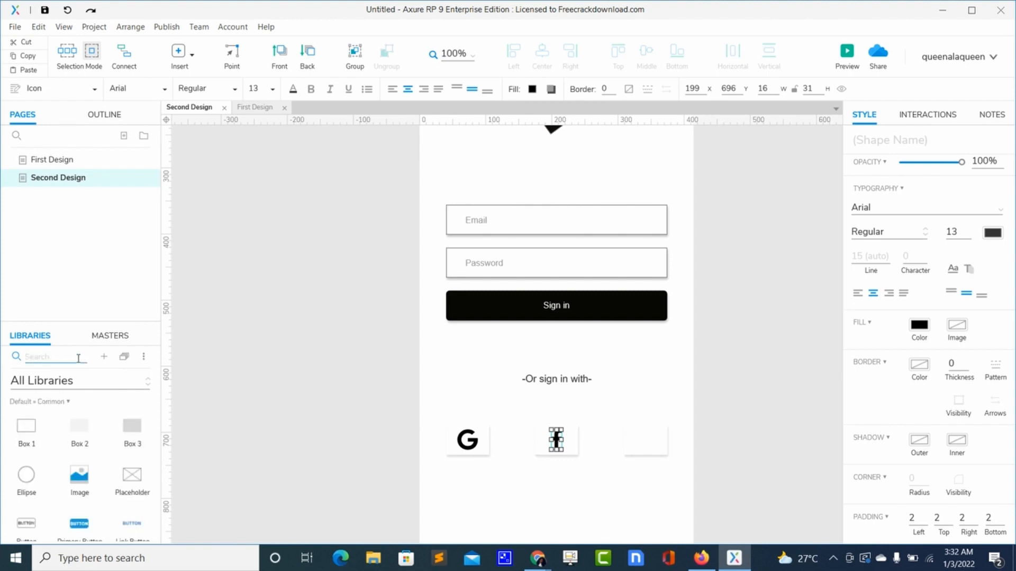
text(tw)
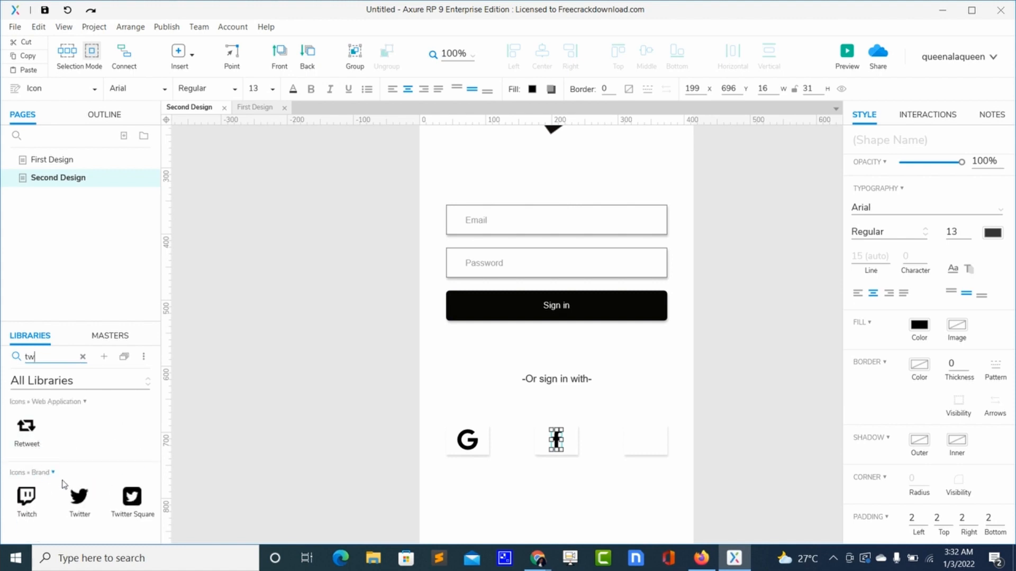
drag(75, 499, 619, 509)
click(635, 489)
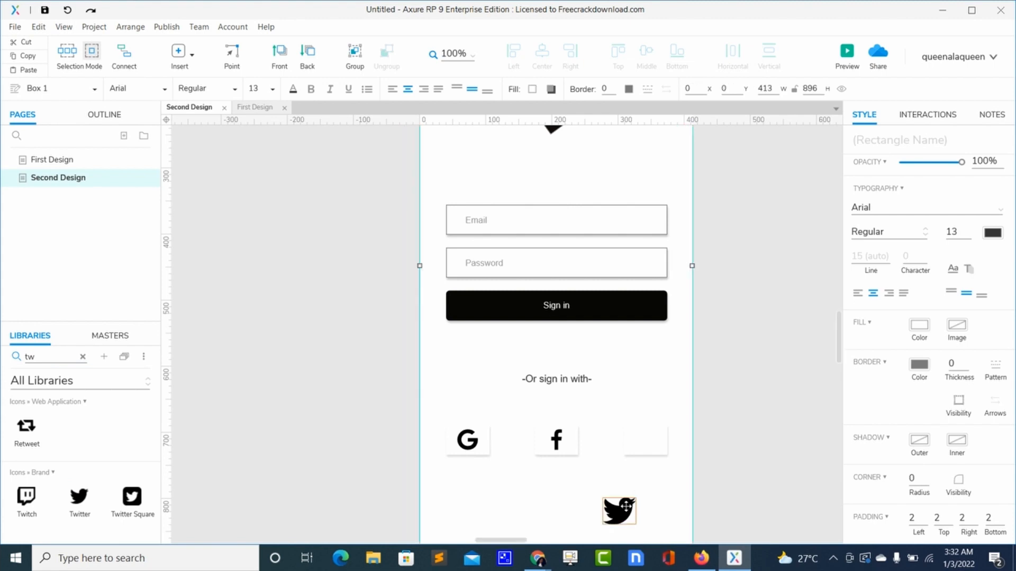
click(627, 506)
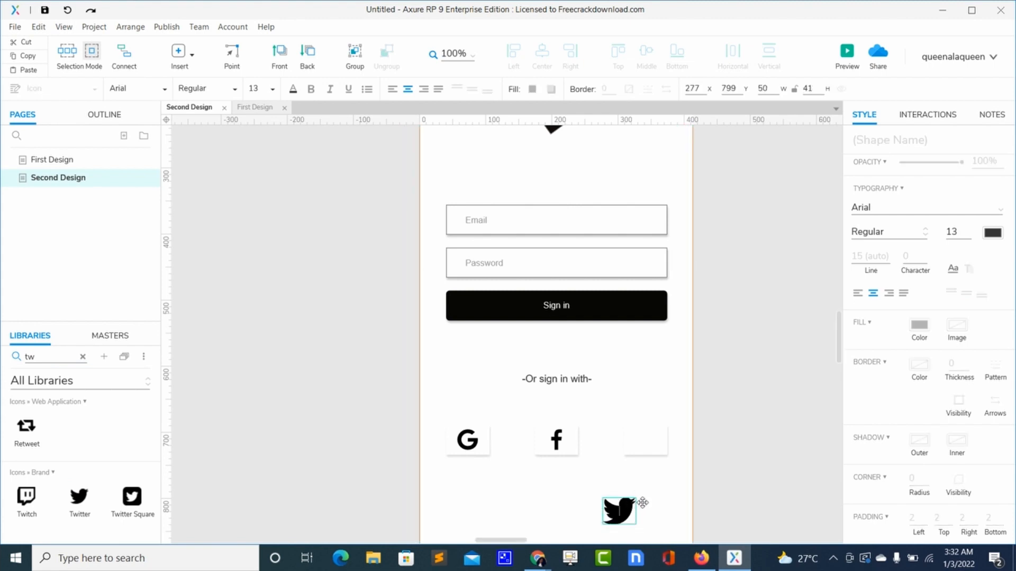
click(642, 503)
click(623, 505)
drag(635, 499, 666, 451)
click(657, 440)
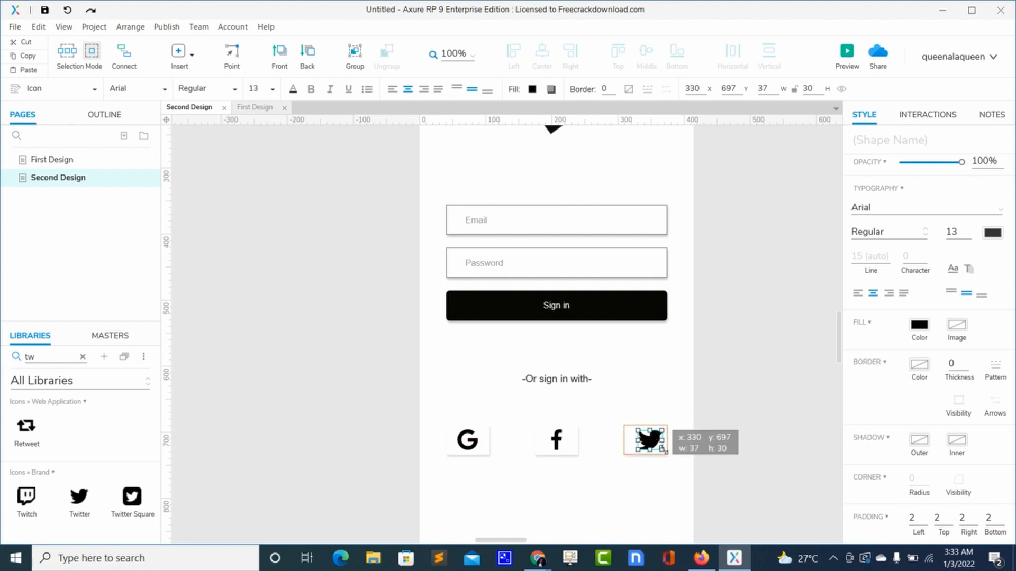
drag(665, 450, 653, 447)
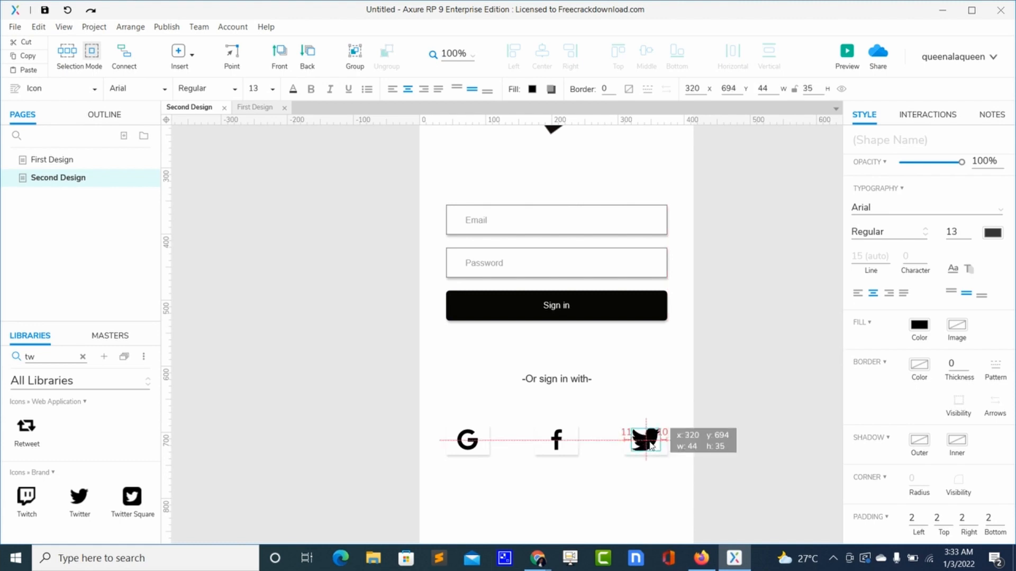
drag(651, 445, 650, 441)
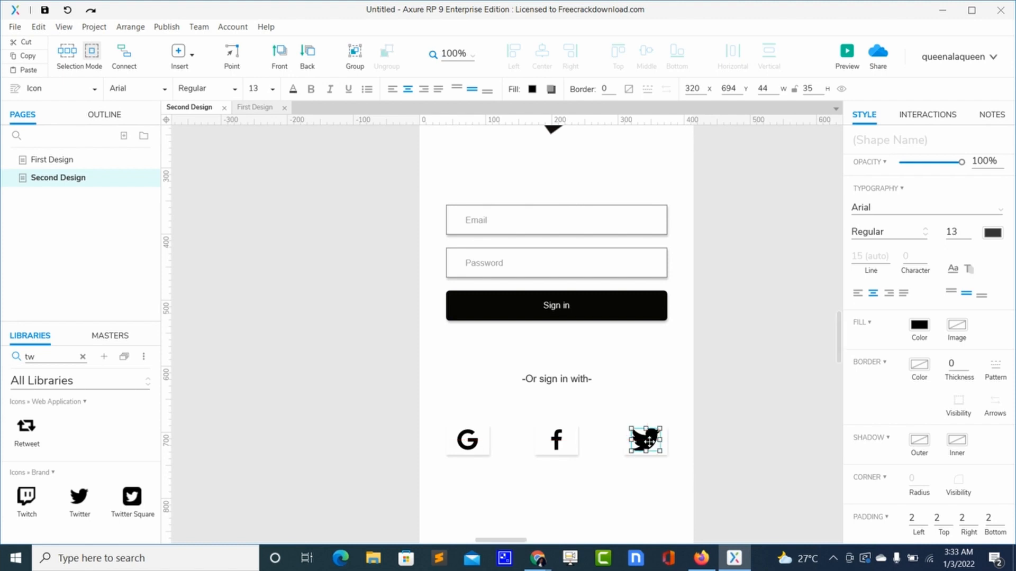
click(652, 374)
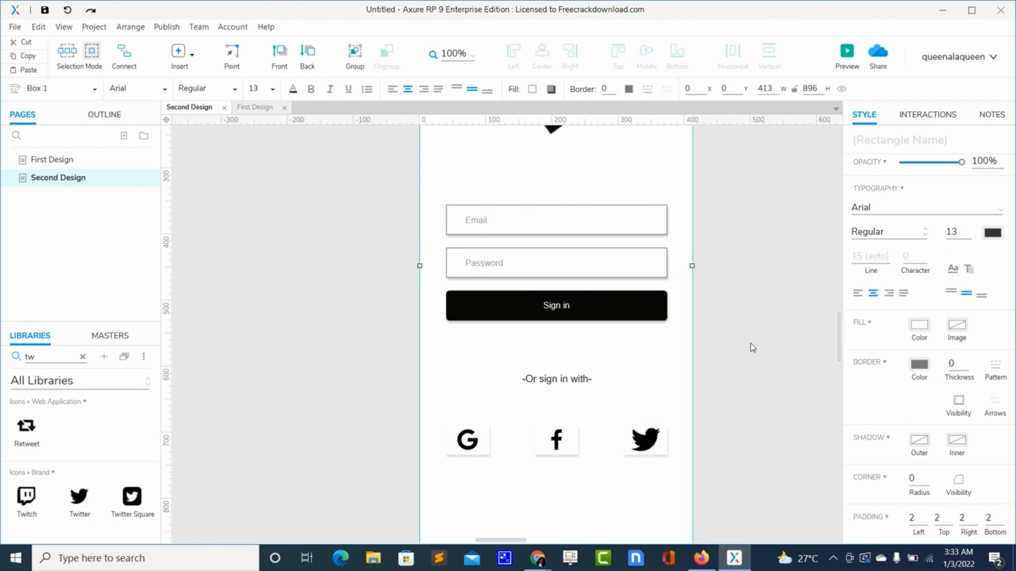
Step: Switch to the browser preview, reload the Second Design page to check the social icons, and return to Axure RP
key(ctrl+period)
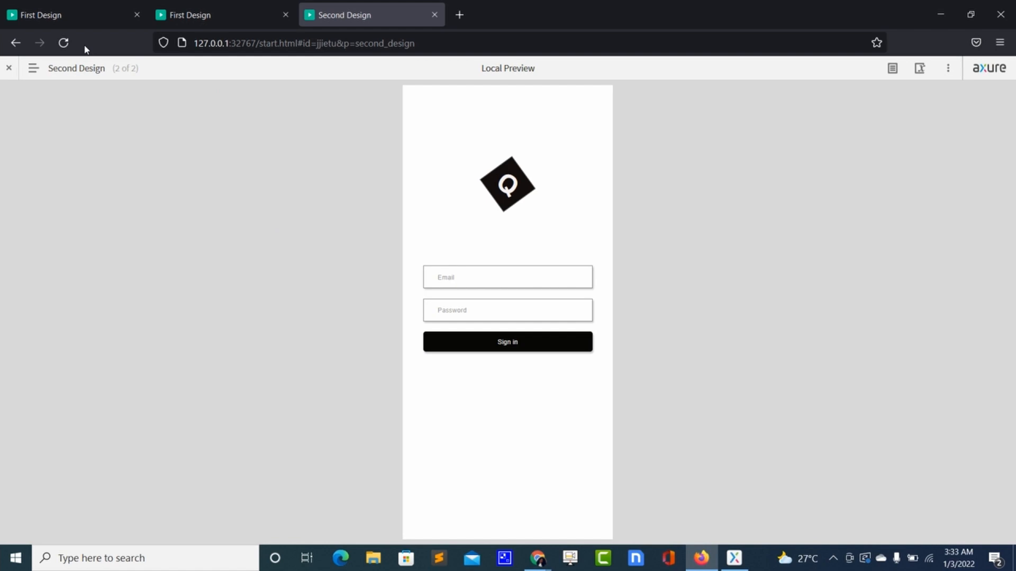
click(64, 43)
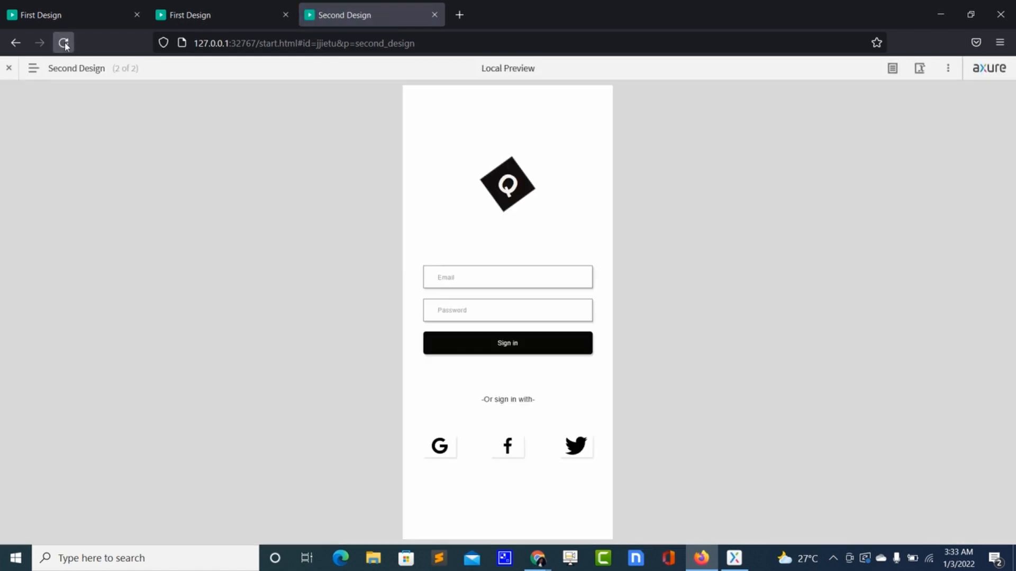
key(alt+Tab)
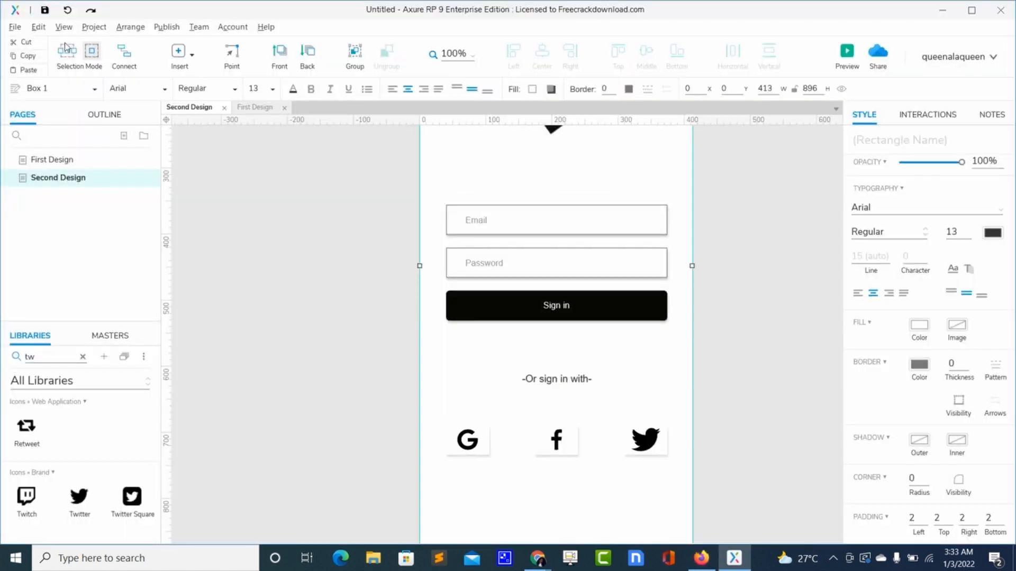
Step: Duplicate the "-Or sign in with-" text below the social icons and change the copy to "Don't have an account? Sign up"
click(538, 381)
drag(540, 385, 534, 501)
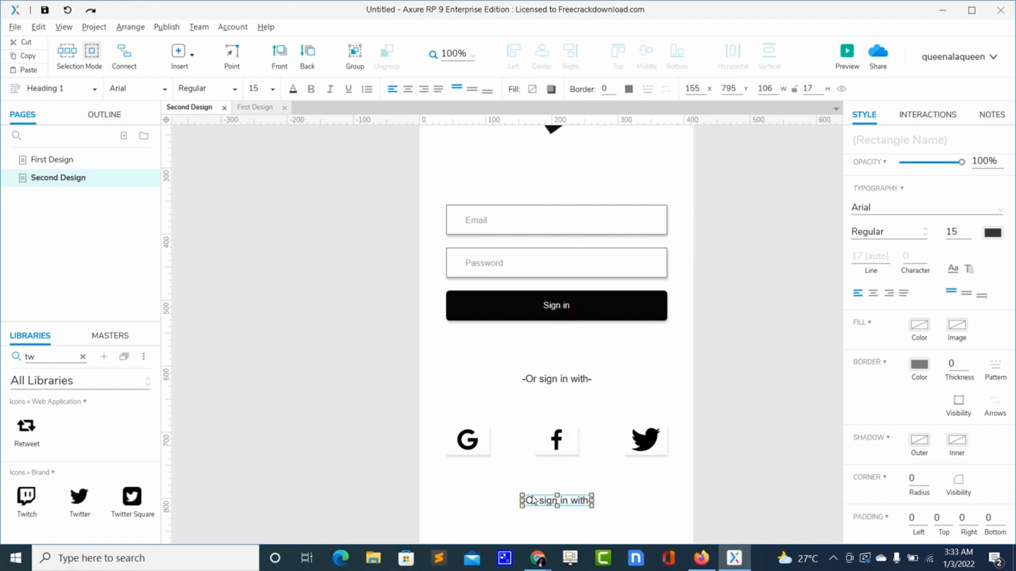
double_click(534, 500)
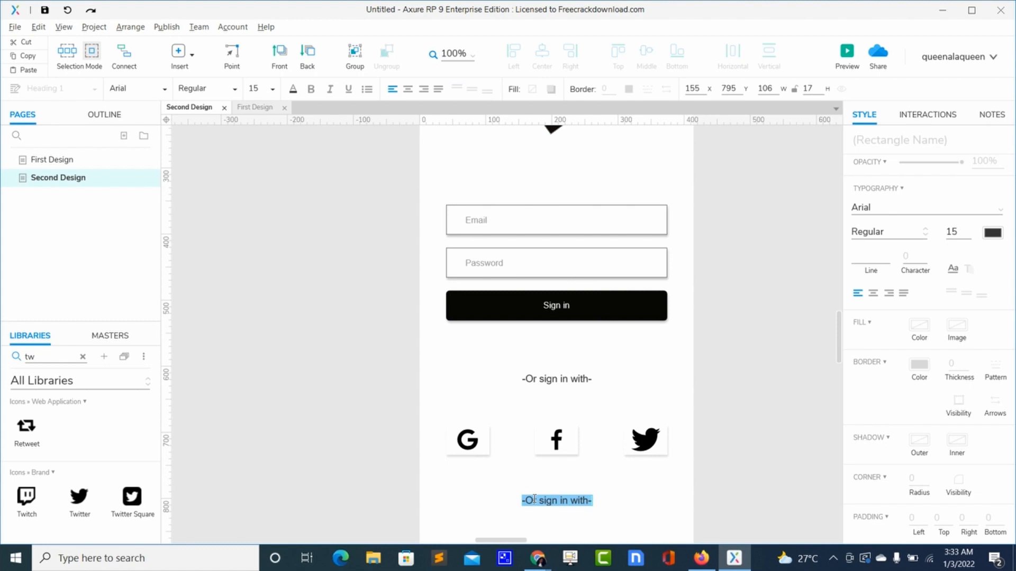
text(D)
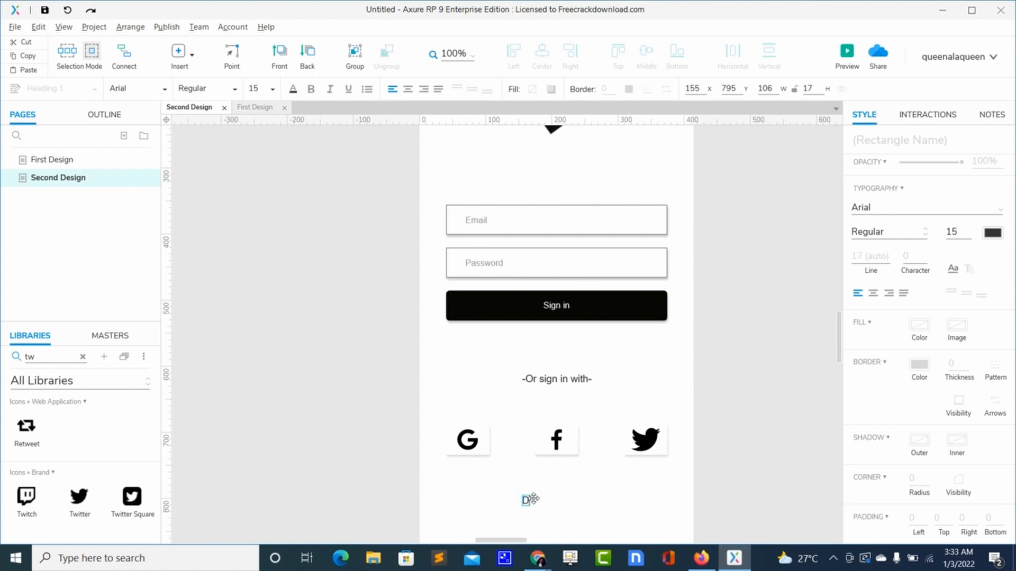
text(qq't have an acc)
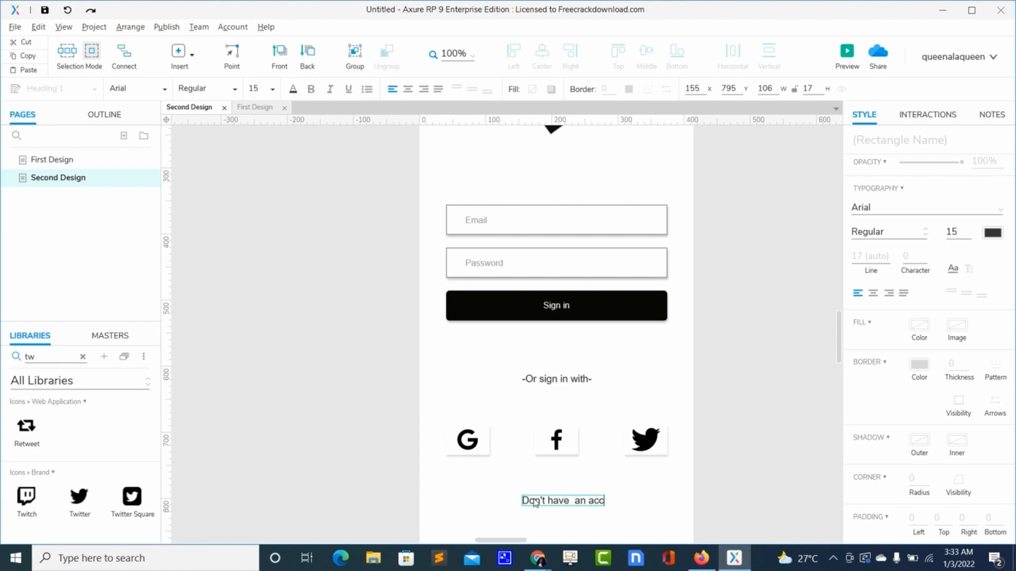
text(ount? Si)
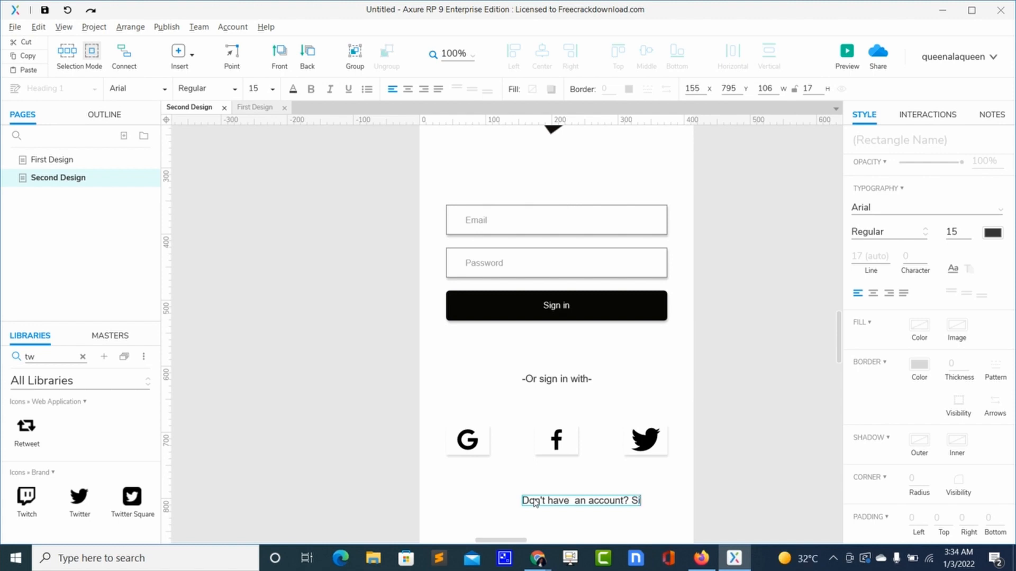
text(gn up)
Step: Move the sign-up prompt to about x 98, y 813, centred horizontally on the phone screen
click(601, 485)
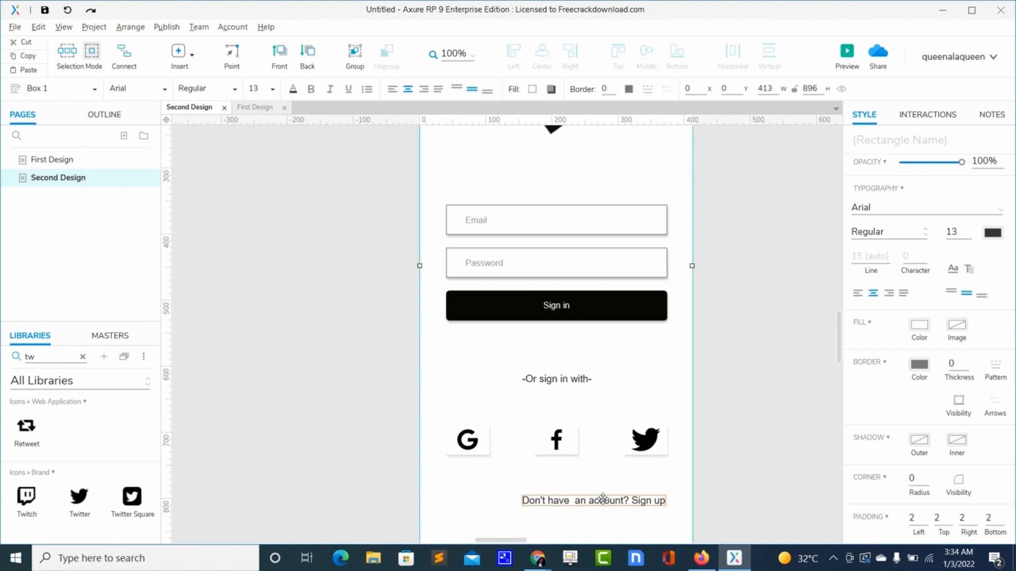
click(602, 500)
drag(602, 503, 563, 489)
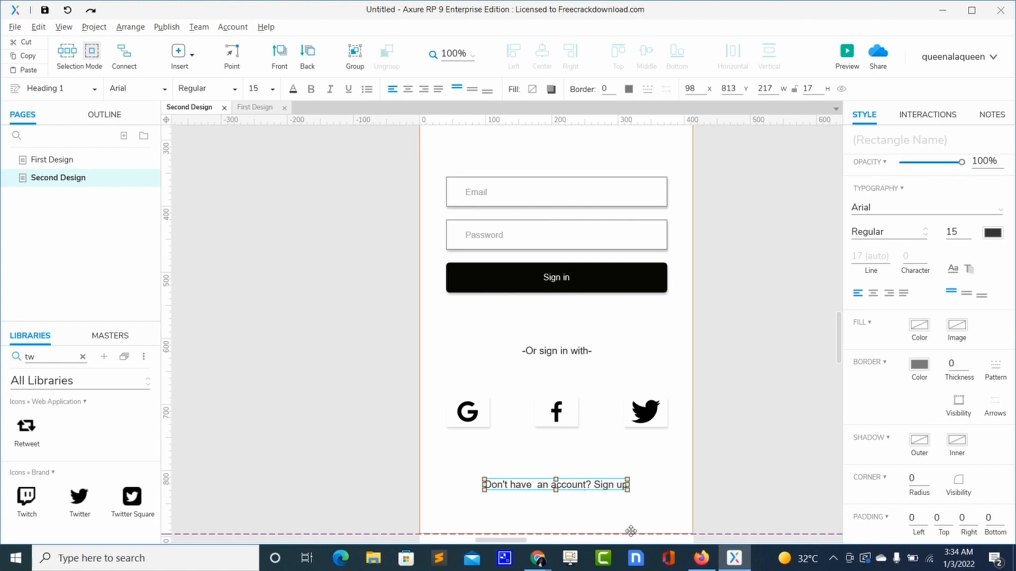
Step: Paste a copy of the sign-up prompt above the Email field, aligned with the field's left edge at x 40, y 309
scroll(609, 231, up, 5)
scroll(607, 230, down, 2)
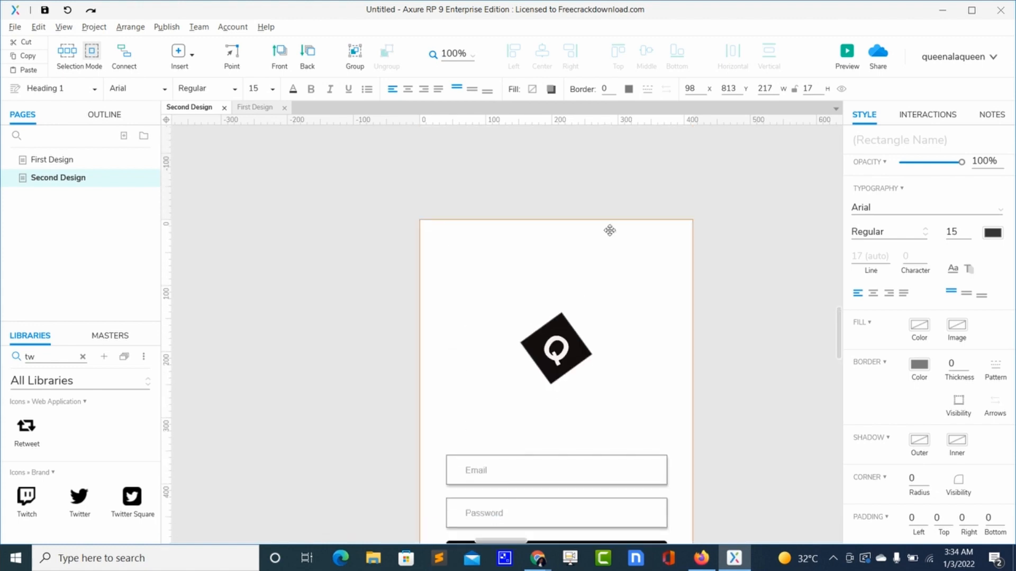
click(464, 350)
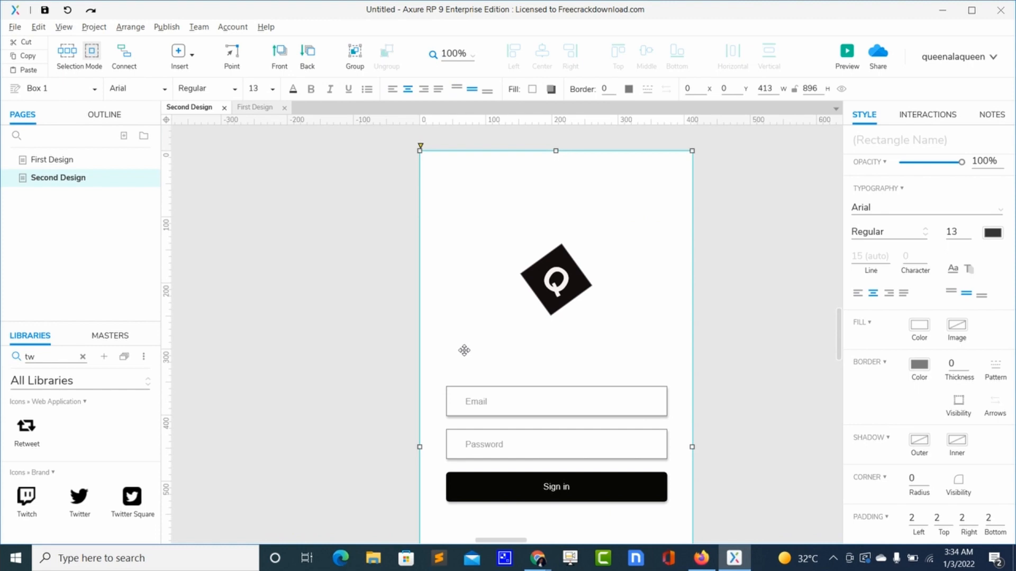
key(ctrl+v)
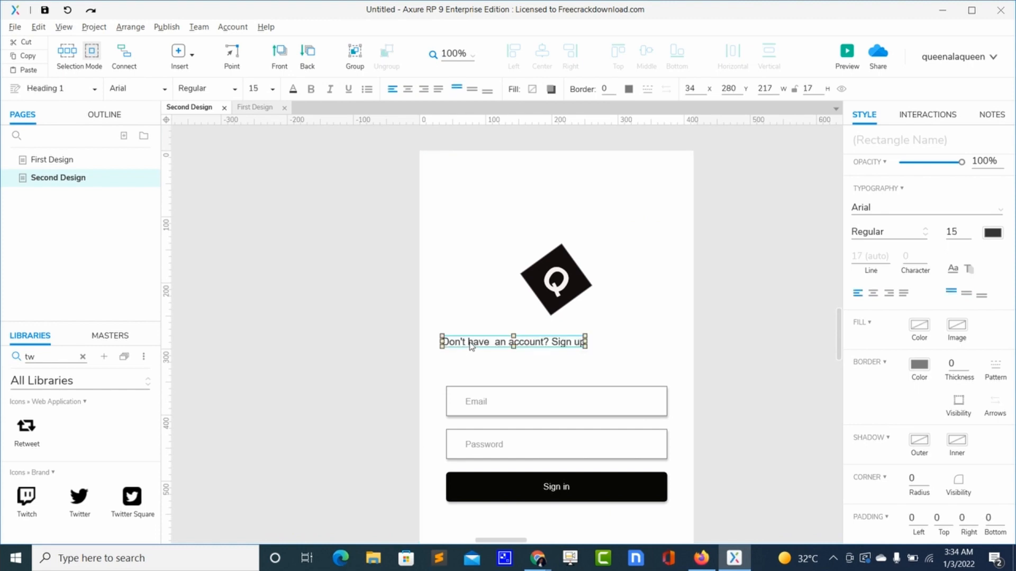
drag(470, 345, 472, 360)
key(Down)
key(Down)
key(Down)
key(Down)
key(Down)
key(Down)
key(Down)
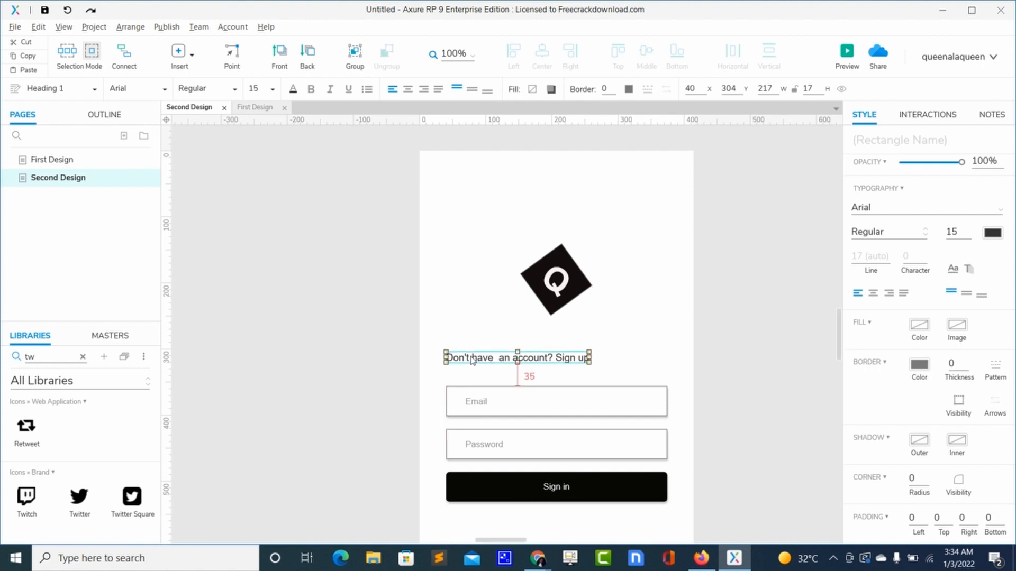
key(Down)
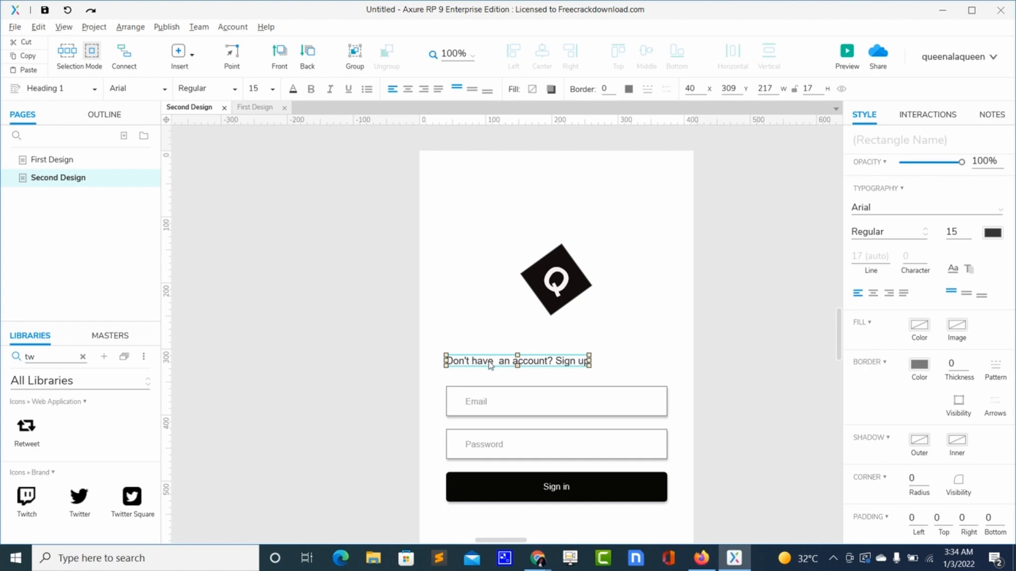
Step: Change the text above the Email field to "Account Details"
double_click(489, 361)
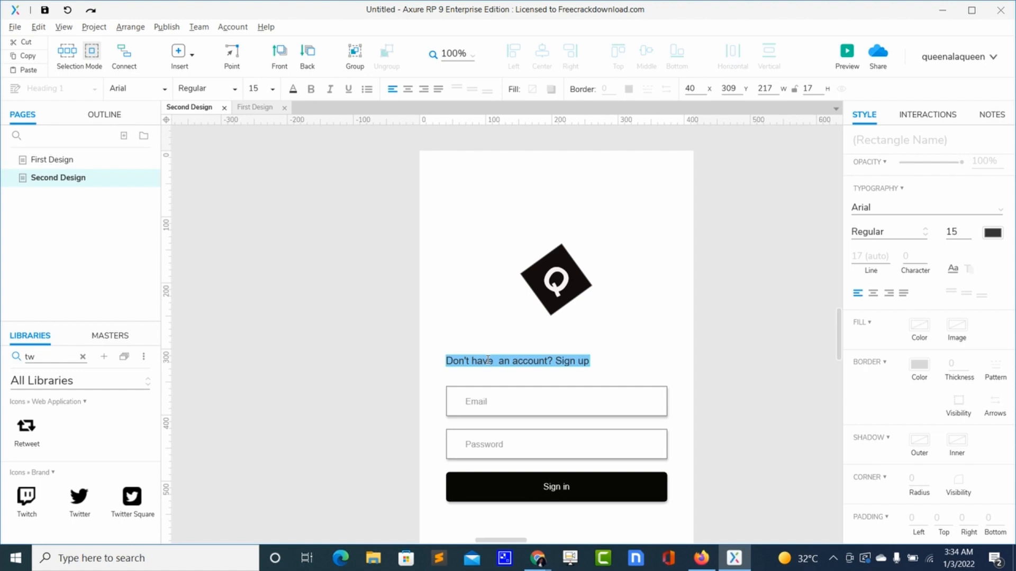
text(A)
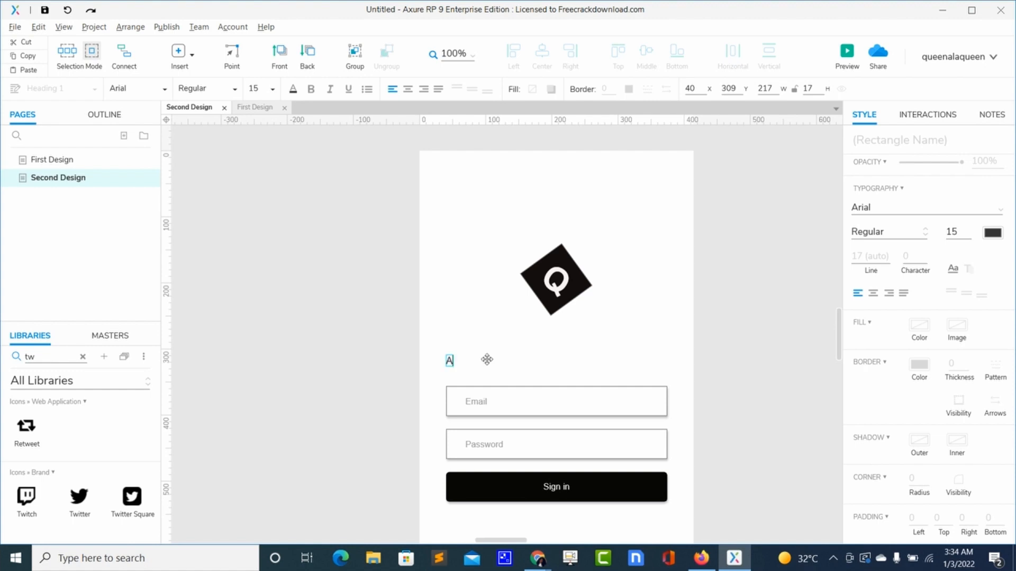
text(ccount Details)
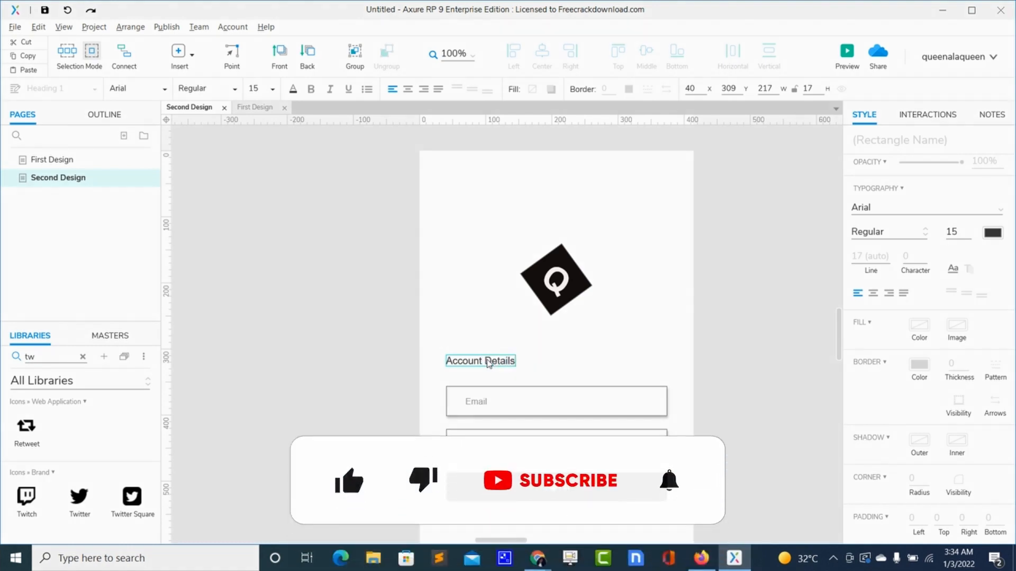
click(586, 344)
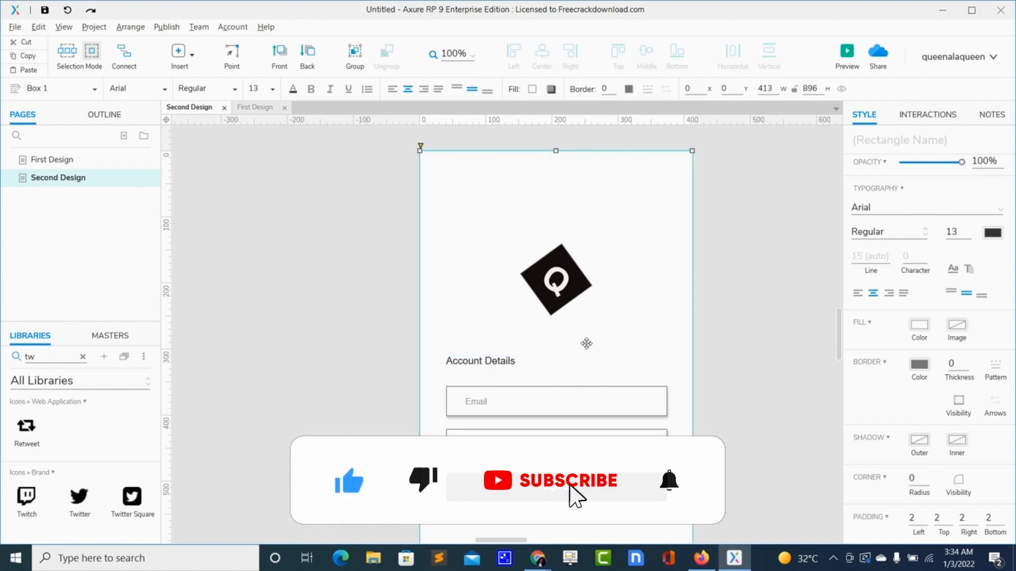
Step: Reload the Second Design preview in the browser to check the heading and sign-up prompt, and return to Axure RP
key(alt+Tab)
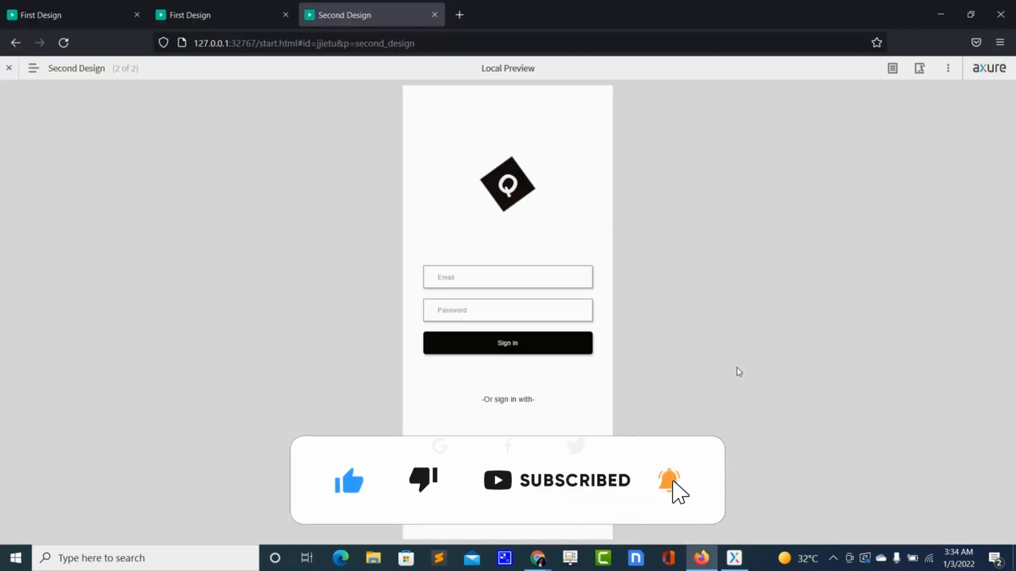
click(63, 43)
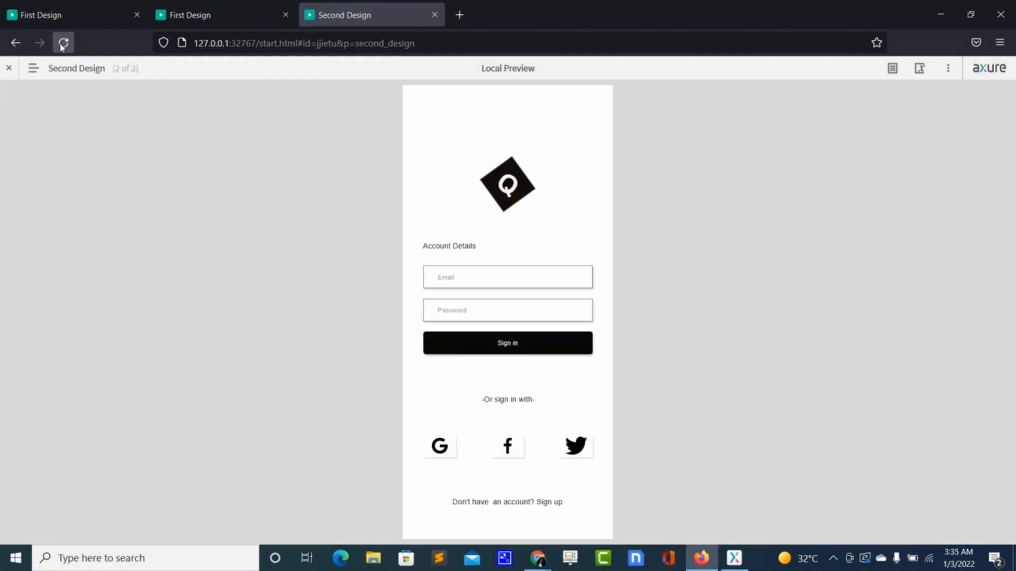
key(alt+Tab)
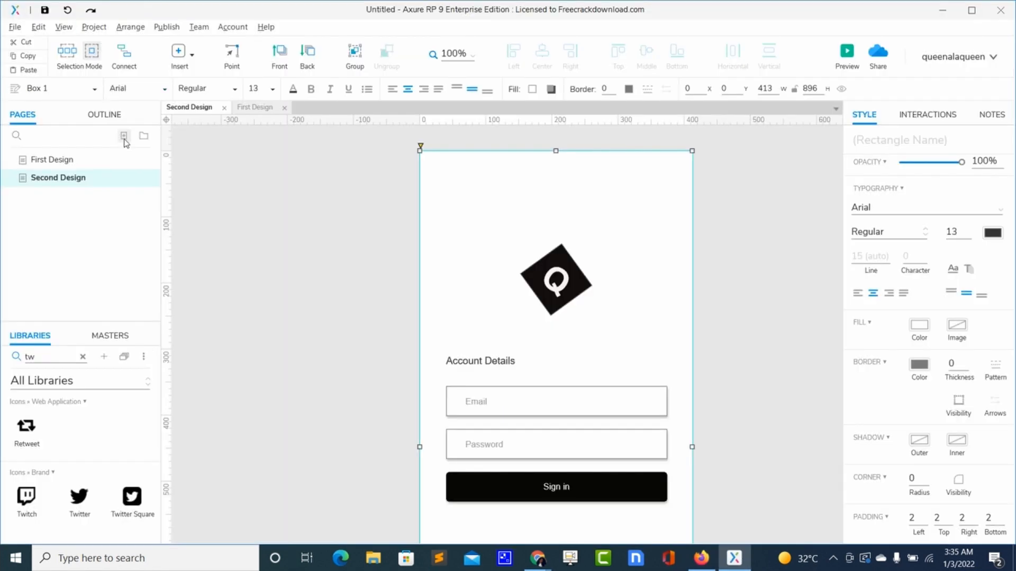
Step: Add a new page to the project and name it "Third Design"
click(790, 288)
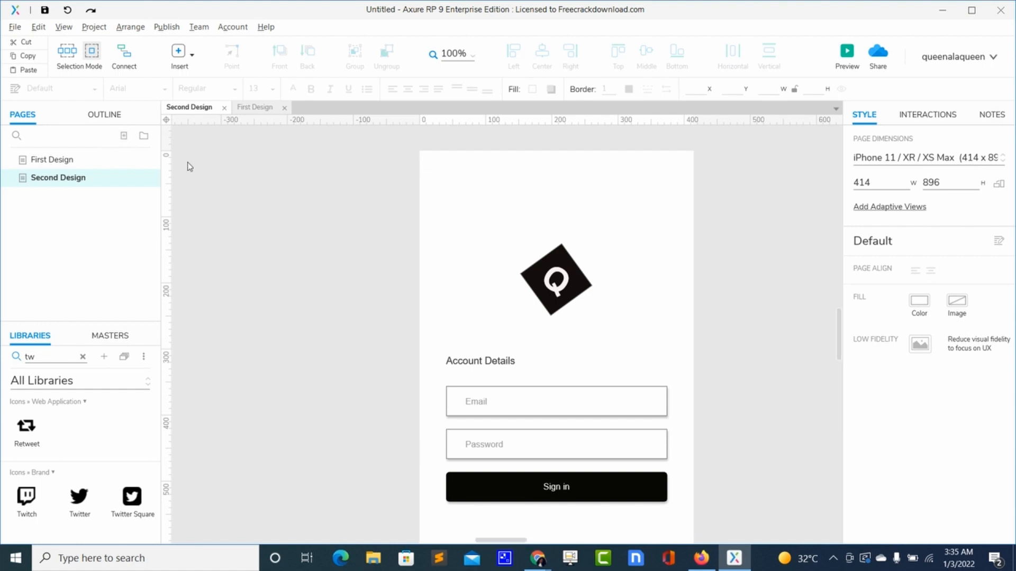
click(124, 137)
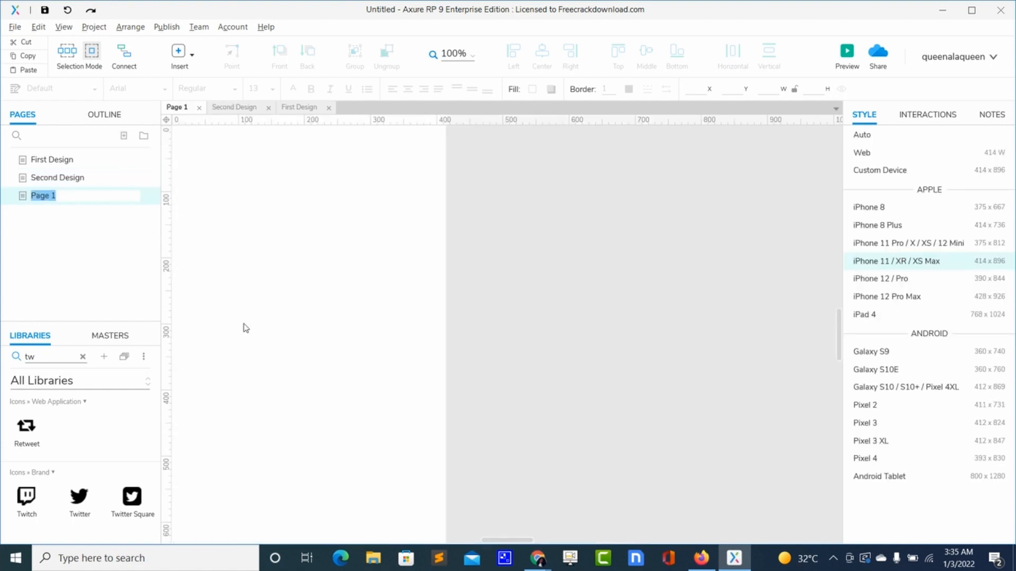
text(T)
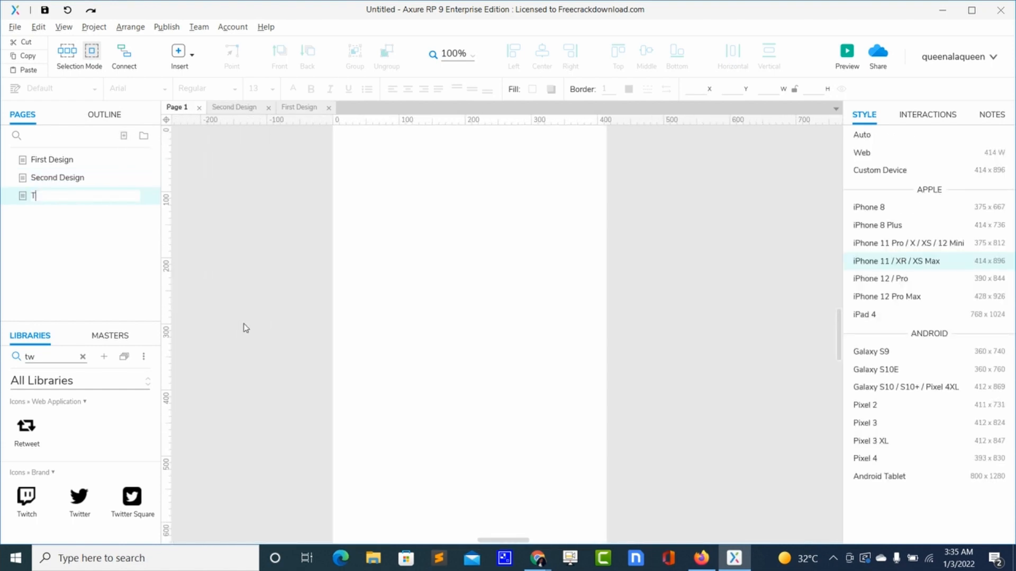
text(hird Design)
key(Return)
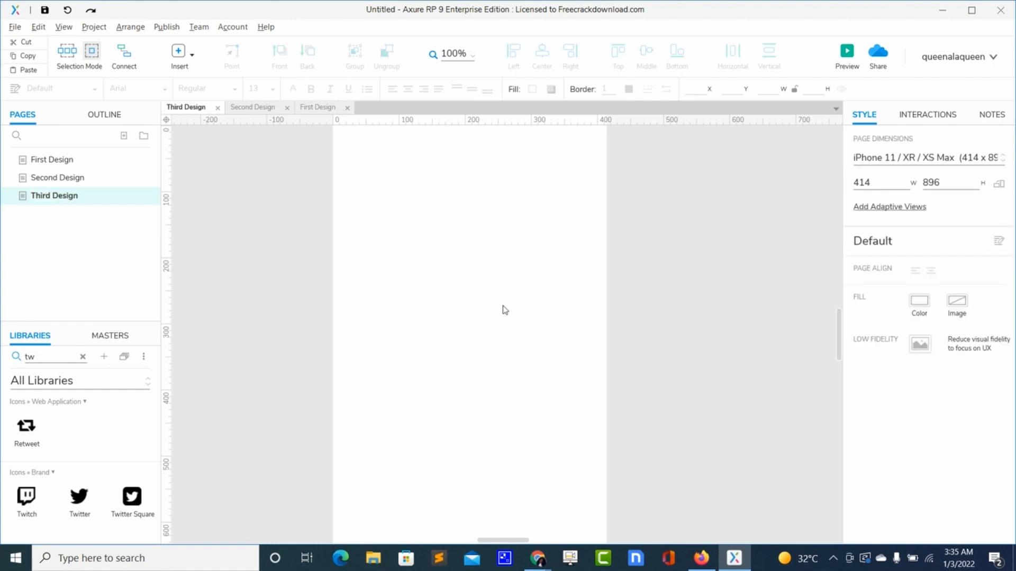
Step: Copy all widgets from the Second Design page and paste them onto the Third Design page
click(246, 109)
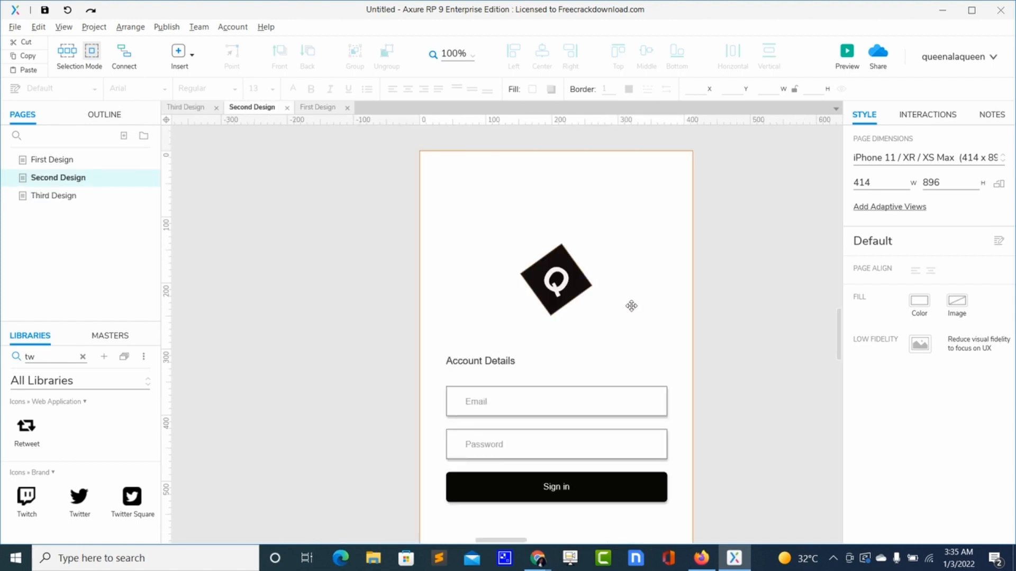
key(ctrl+a)
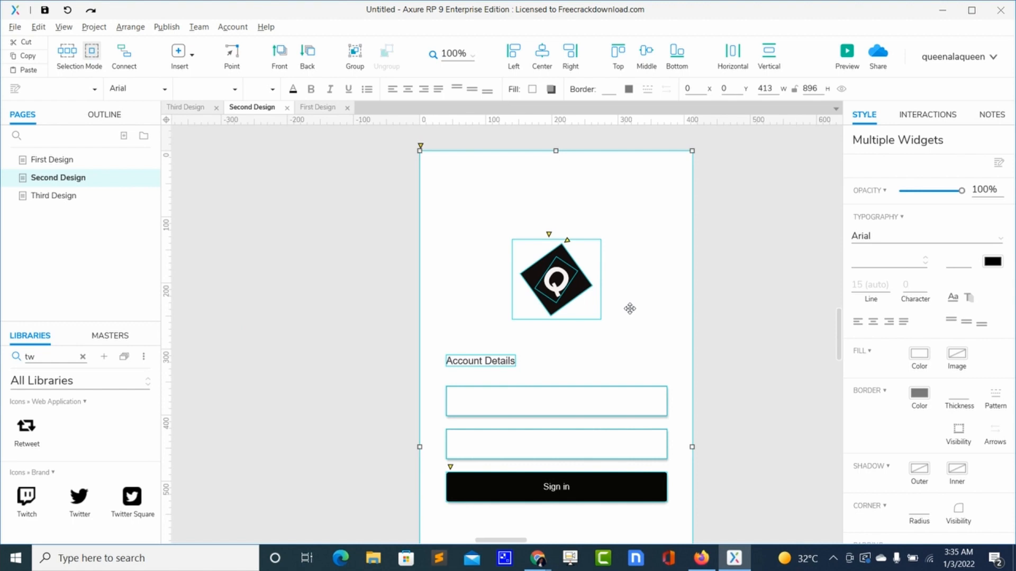
click(176, 108)
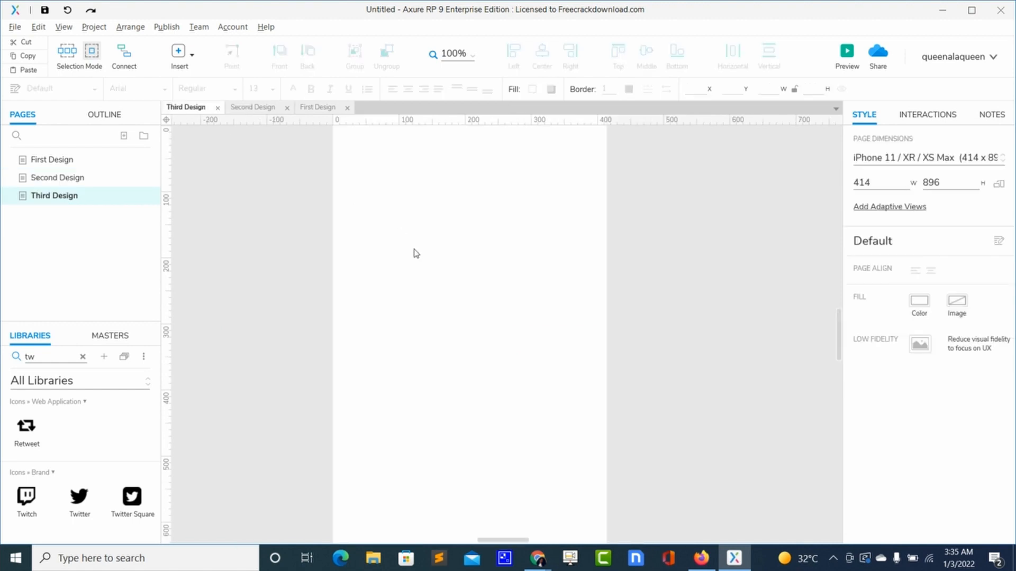
key(ctrl+v)
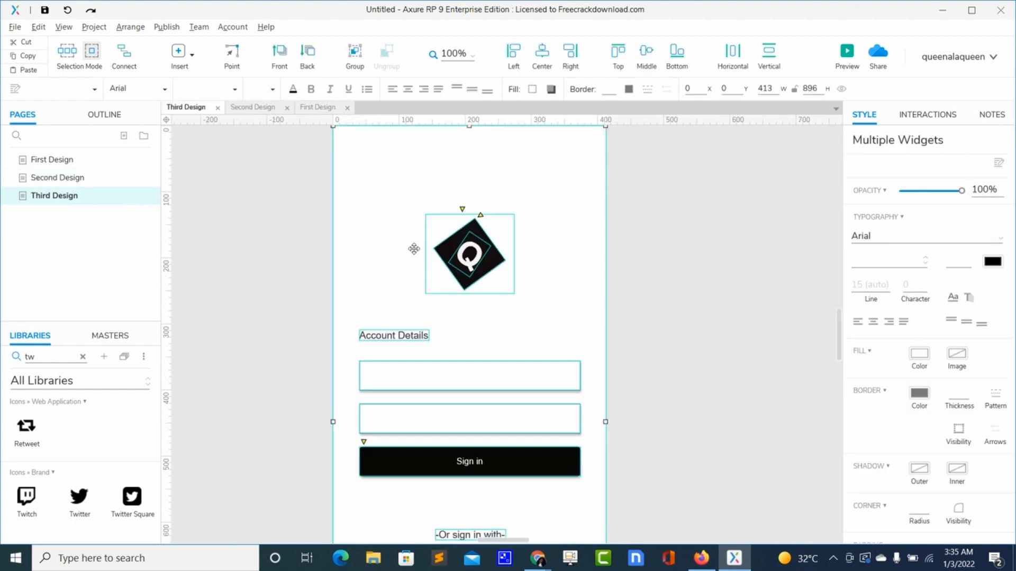
Step: Change the "Account Details" heading on the Third Design page to "Create Account"
double_click(401, 337)
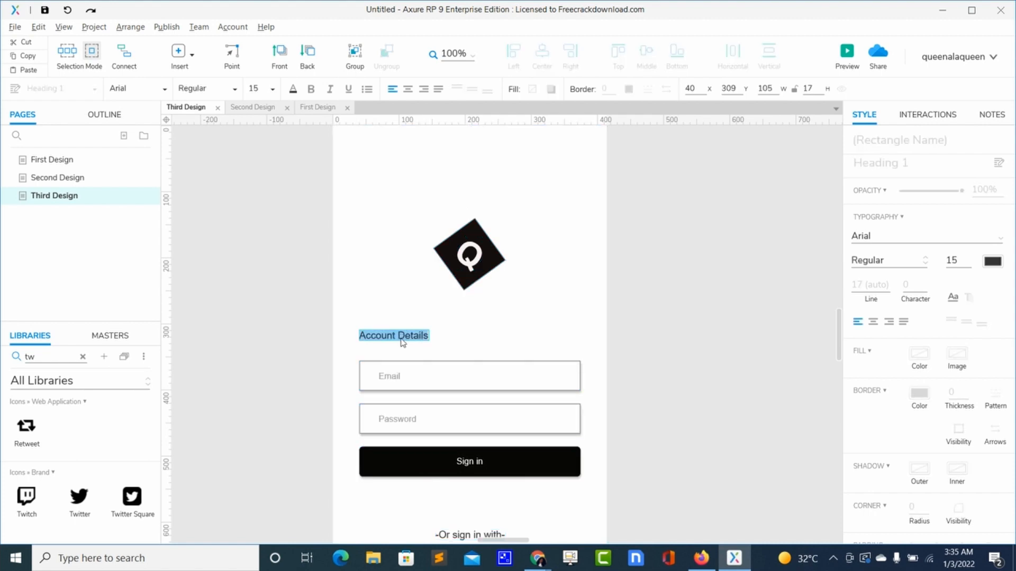
text(Create Account)
click(493, 342)
Step: Duplicate the Password field and place the copy directly below the original, moving the Sign in button down to y 539 to make room
scroll(493, 342, down, 2)
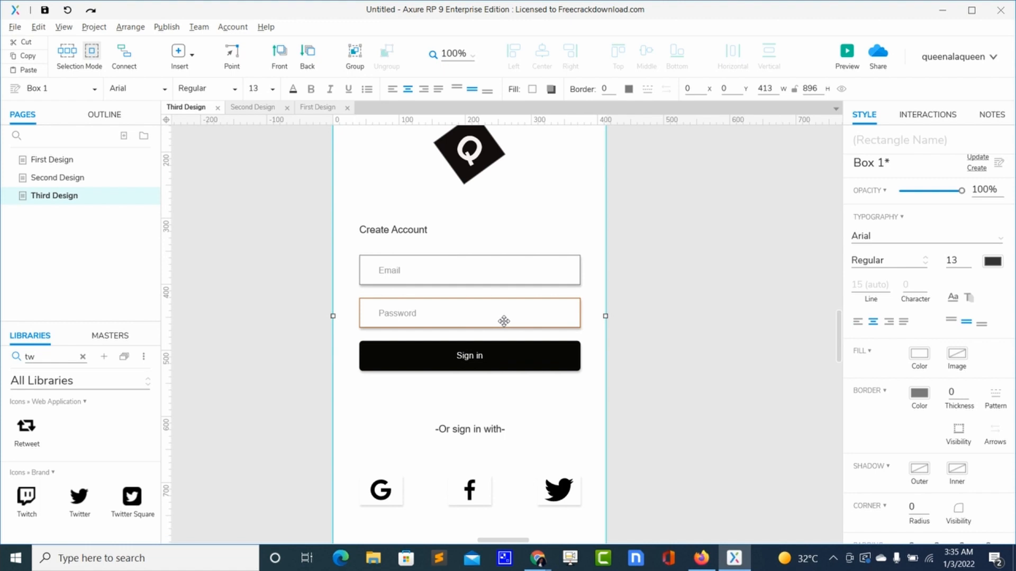
click(504, 321)
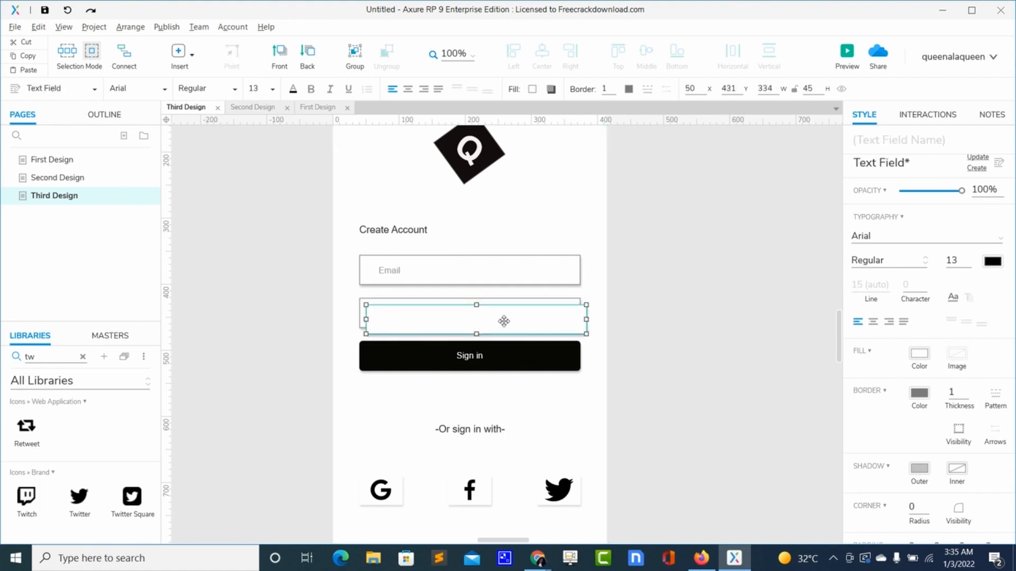
click(520, 361)
drag(520, 361, 520, 396)
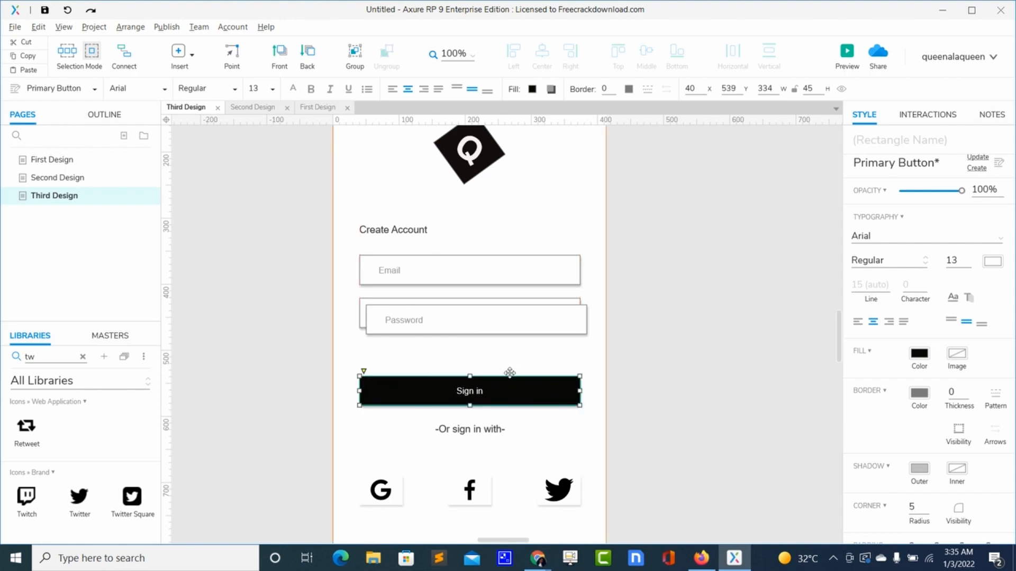
click(499, 315)
drag(499, 315, 487, 347)
double_click(501, 388)
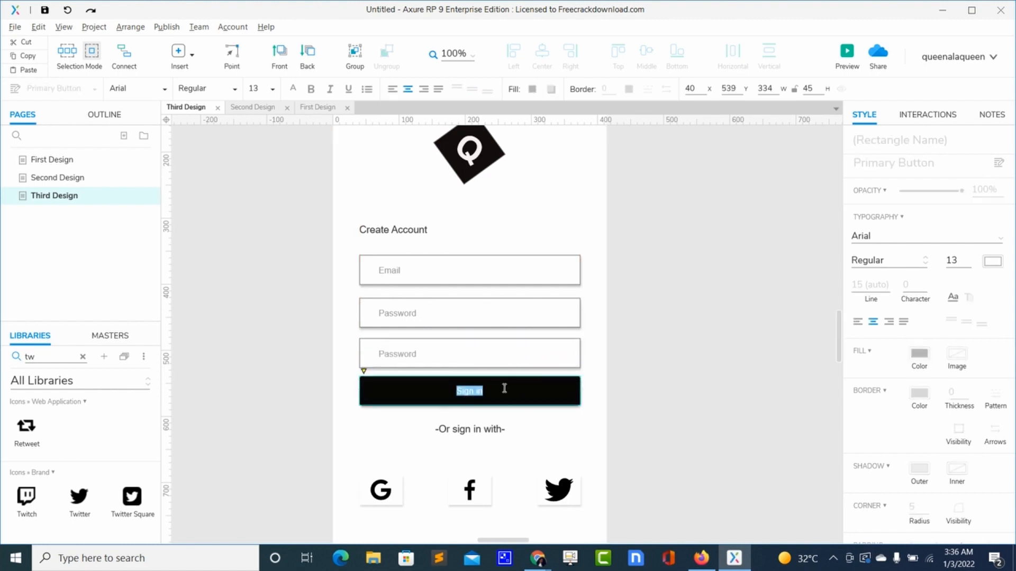
click(582, 438)
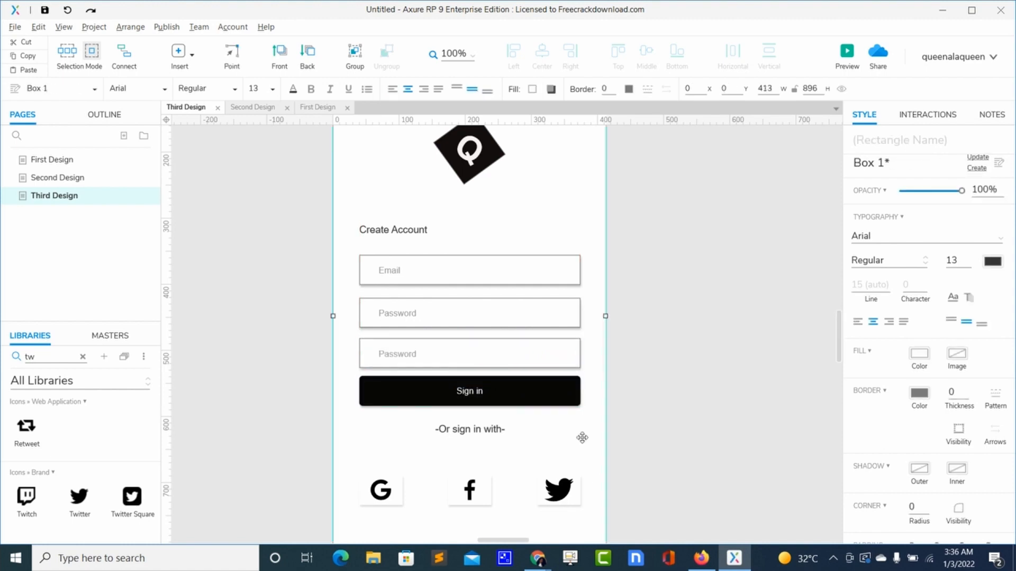
Step: Move the Sign in button clear of the fields and align the duplicate Password field at x 40, y 486
click(563, 400)
drag(563, 399, 629, 447)
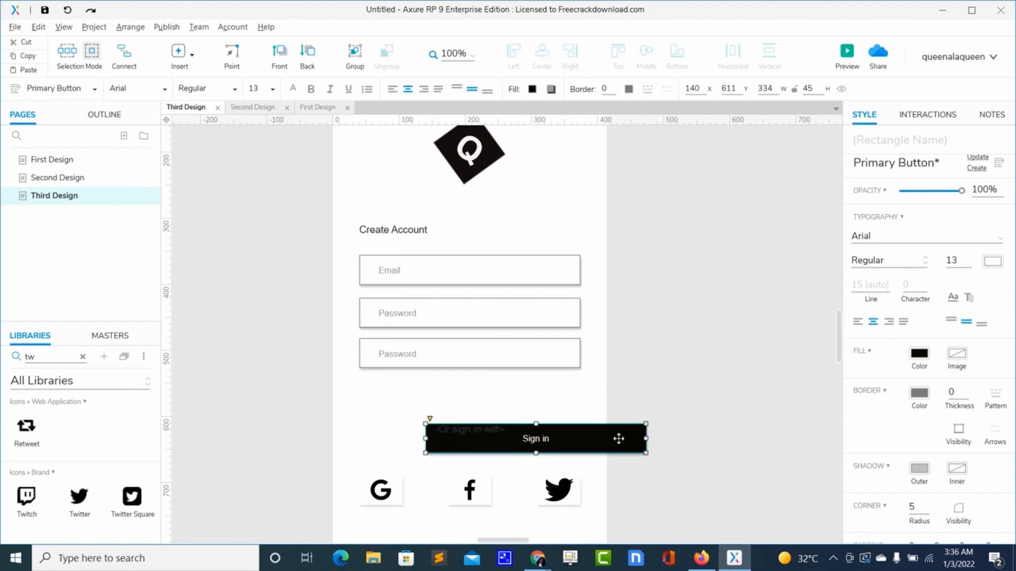
click(557, 358)
drag(558, 358, 556, 363)
key(Up)
key(Up)
key(Up)
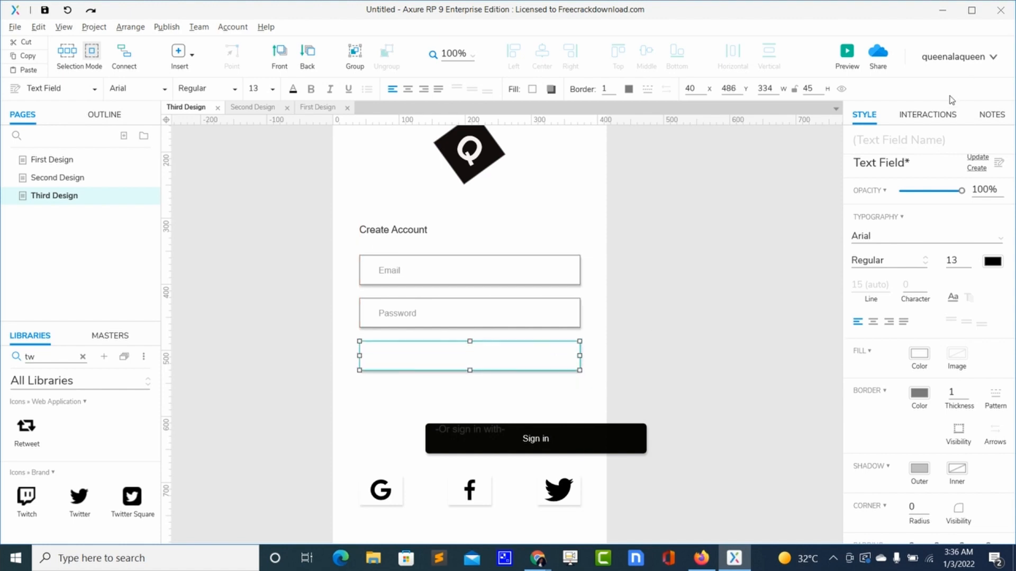
Step: Change the duplicate field's hint text to "Confirm Password"
click(944, 117)
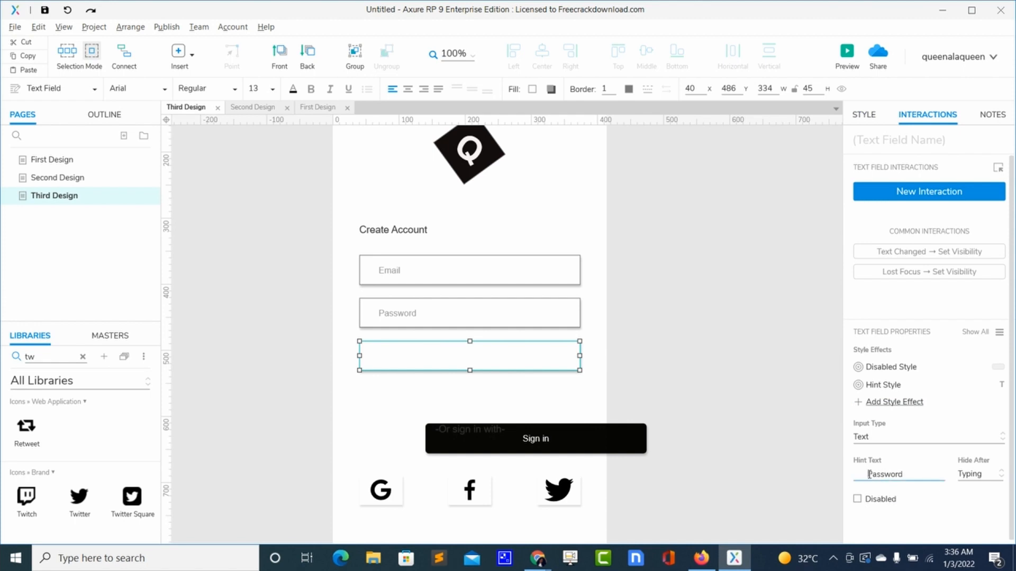
text(C)
text(on)
text(firm)
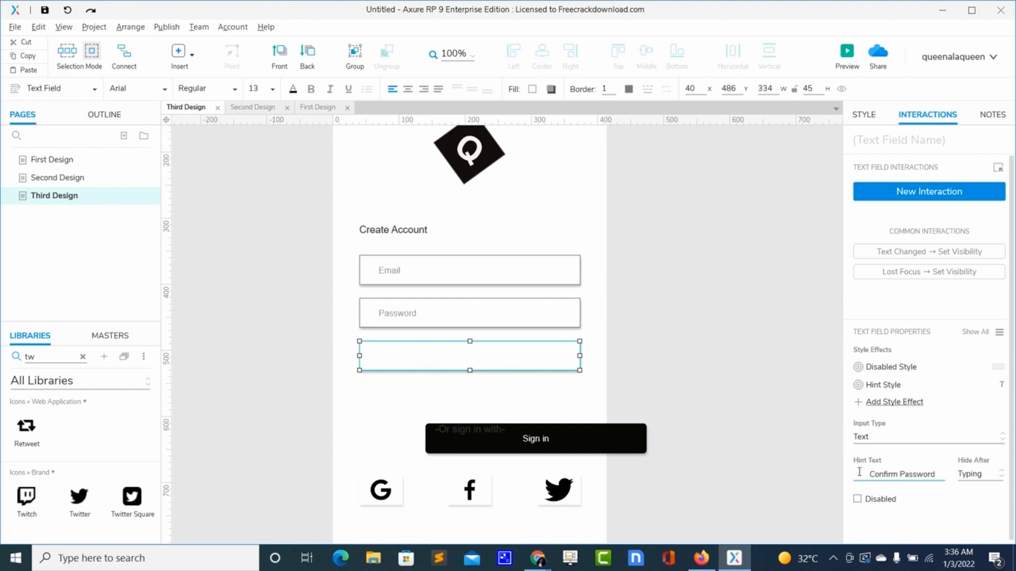
click(443, 393)
Step: Align the Sign in button just below the Confirm Password field and move the "-Or sign in with-" text to about x 154, y 645
click(447, 439)
drag(447, 439, 381, 399)
click(443, 435)
drag(444, 436, 447, 459)
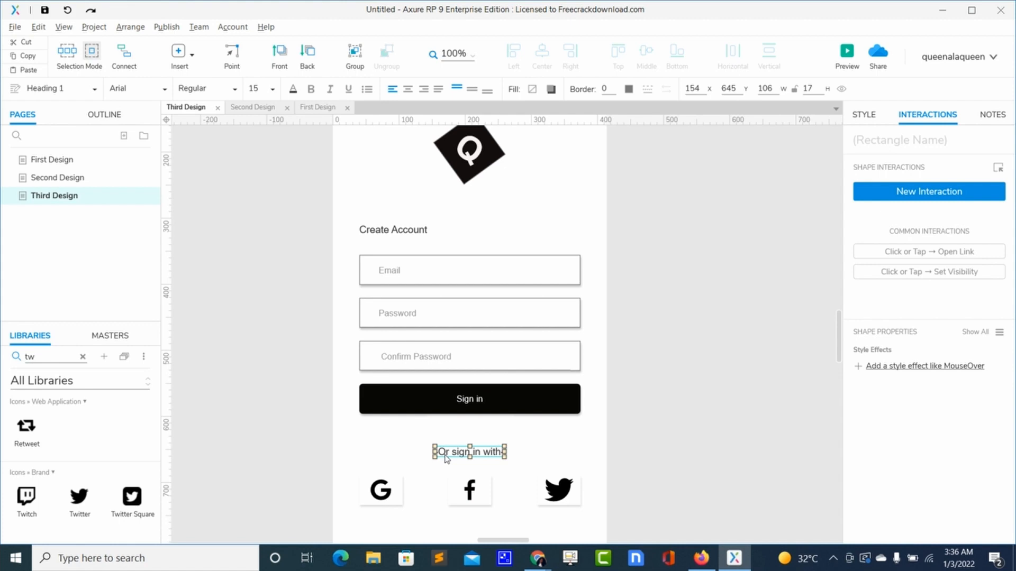
Step: Delete the "Don't have an account? Sign up" prompt below the social icons
scroll(519, 444, down, 5)
scroll(519, 444, up, 2)
click(499, 410)
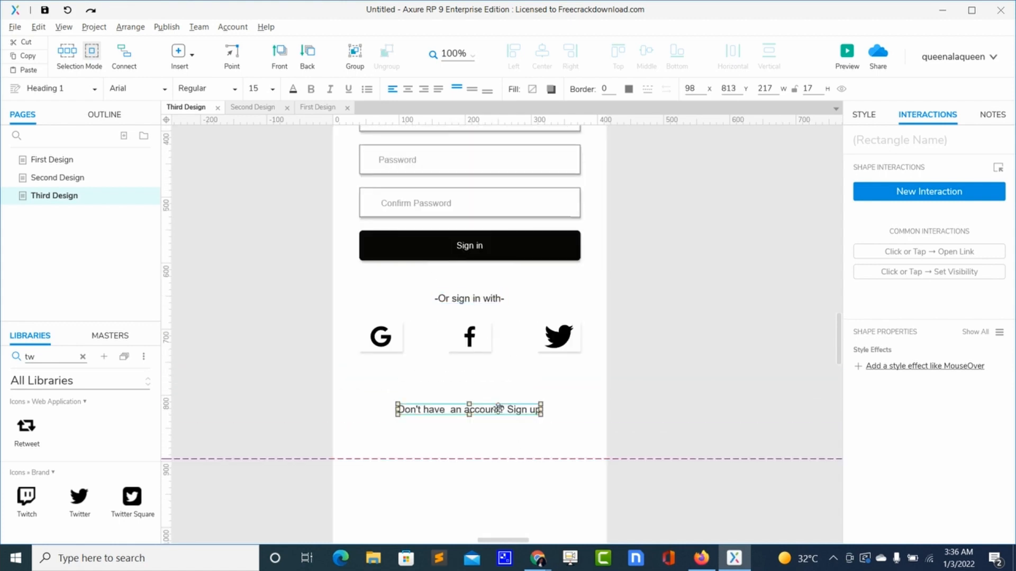
key(Delete)
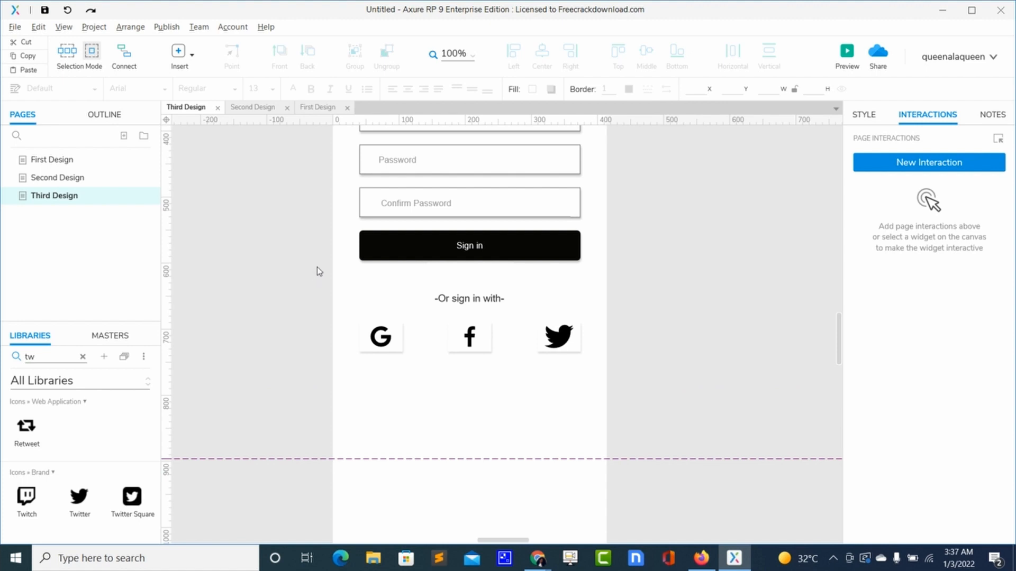
Step: Move the "-Or sign in with-" text and the three social icons together down to about x 40, y 742
drag(316, 267, 607, 453)
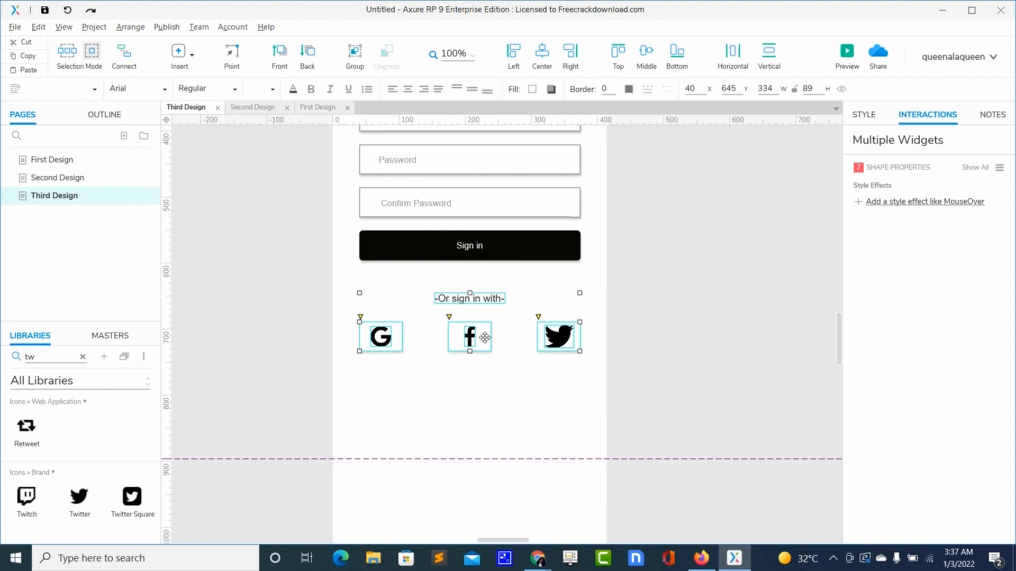
drag(485, 338, 491, 408)
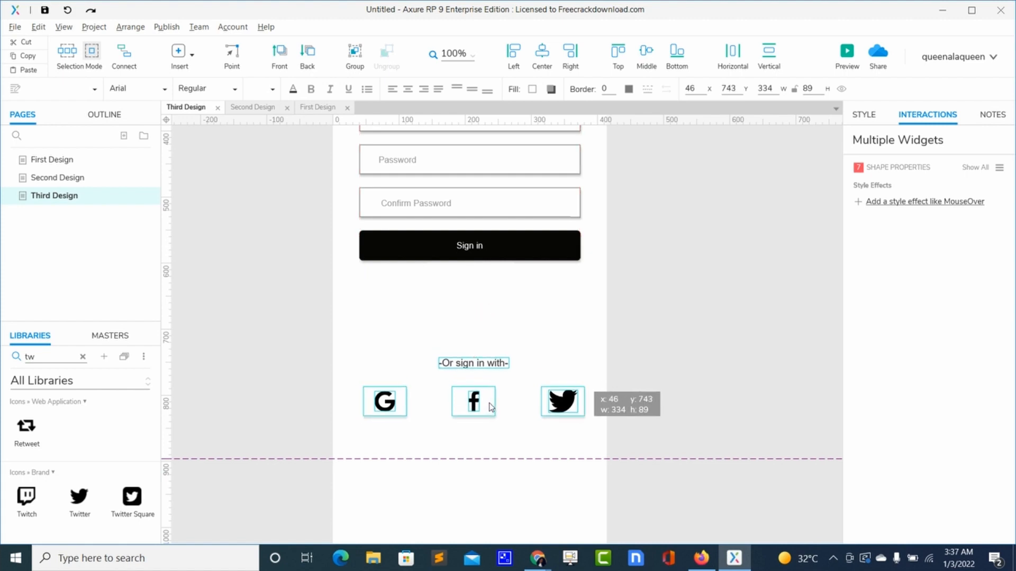
drag(491, 407, 488, 406)
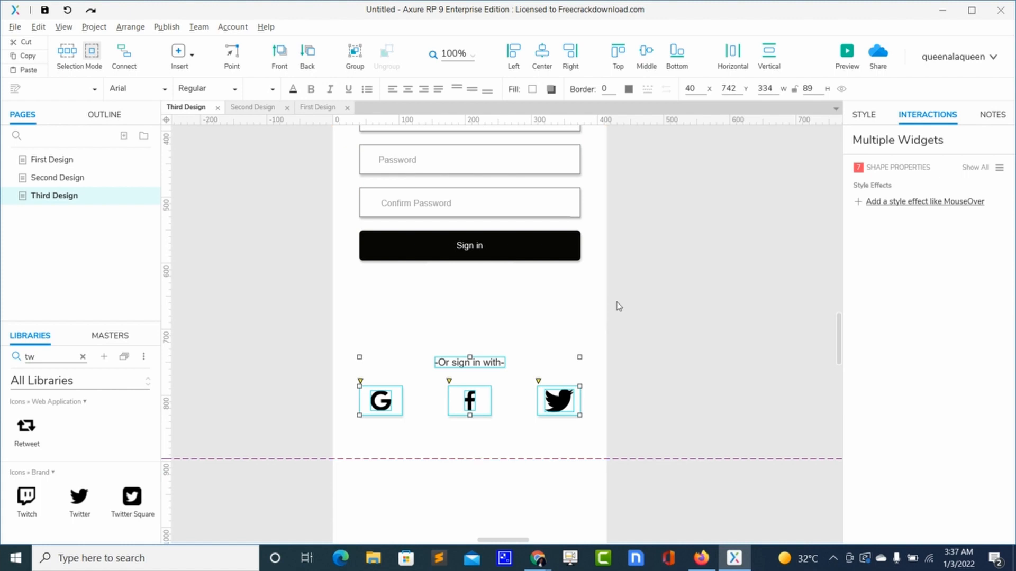
Step: Move the Create Account heading, the three fields and the Sign in button together down to about x 40, y 358
scroll(402, 285, up, 3)
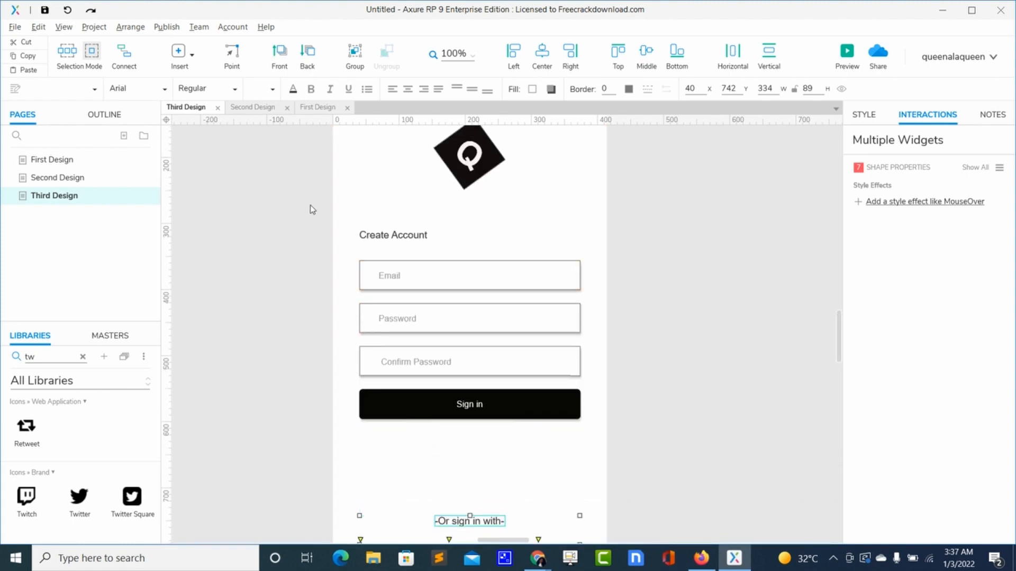
drag(310, 205, 624, 484)
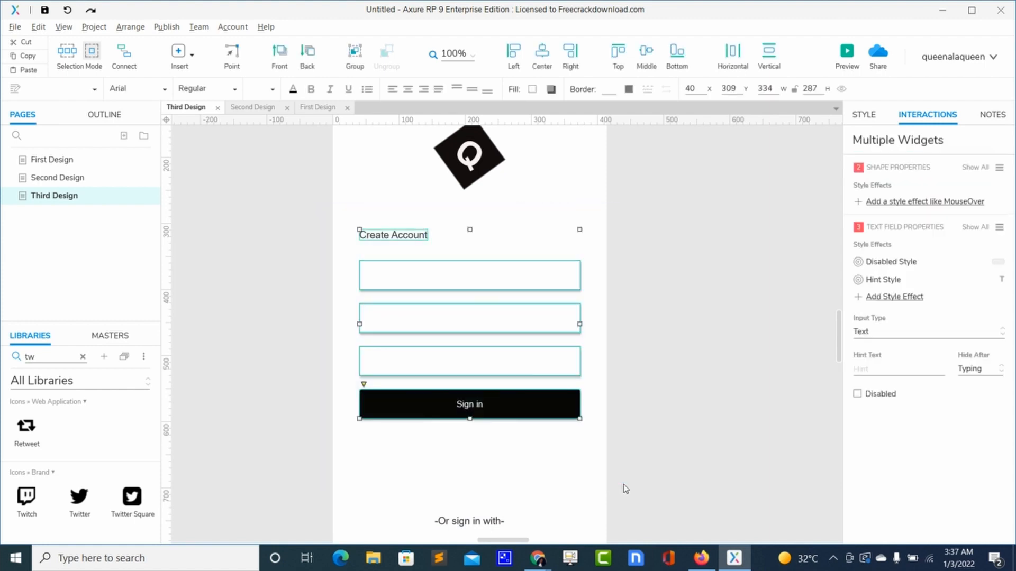
drag(495, 317, 501, 355)
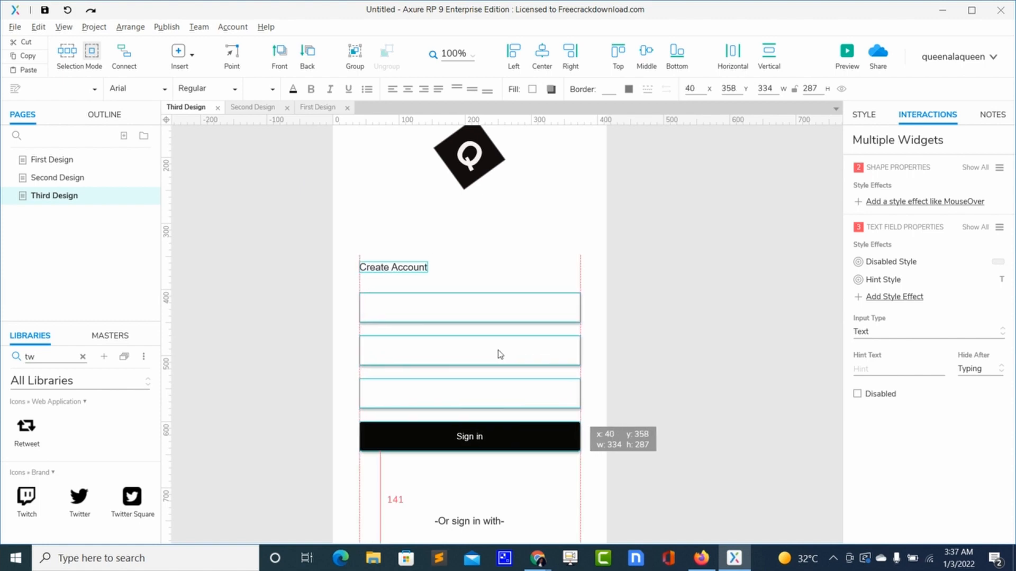
drag(500, 355, 500, 354)
click(665, 280)
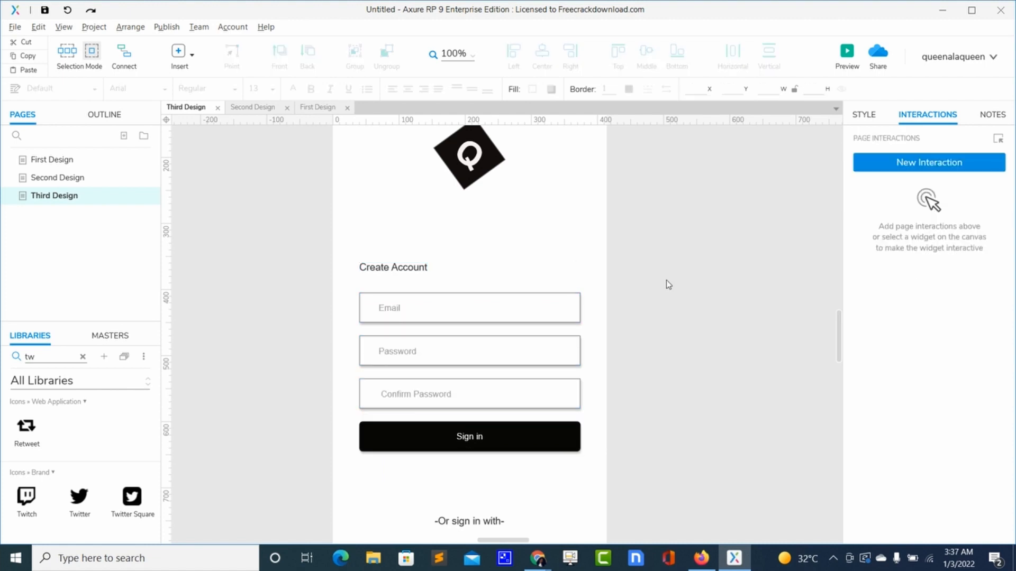
Step: Preview the Third Design page in the browser to check its layout, and return to Axure RP
key(alt+Tab)
key(alt+Tab)
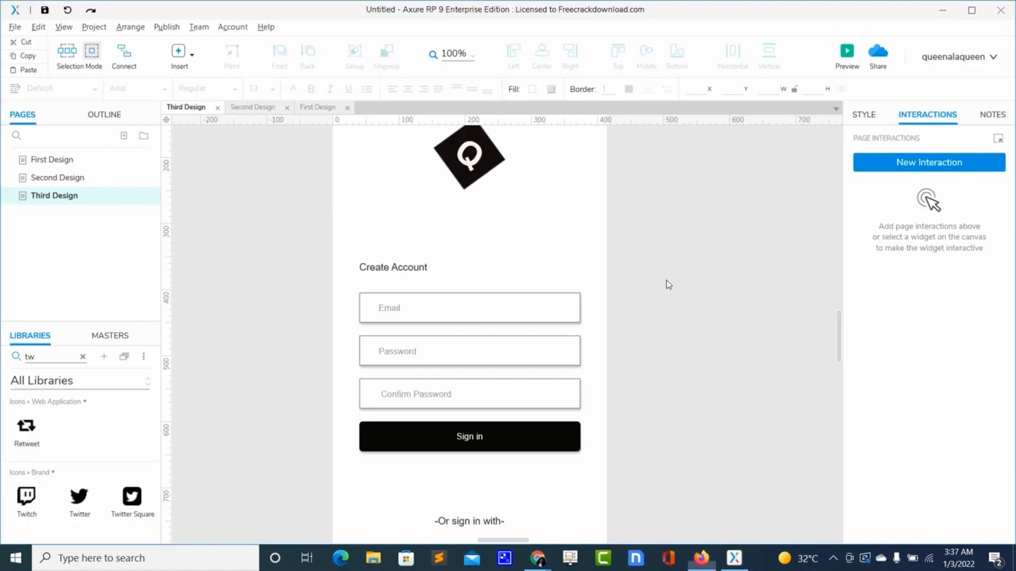
click(848, 53)
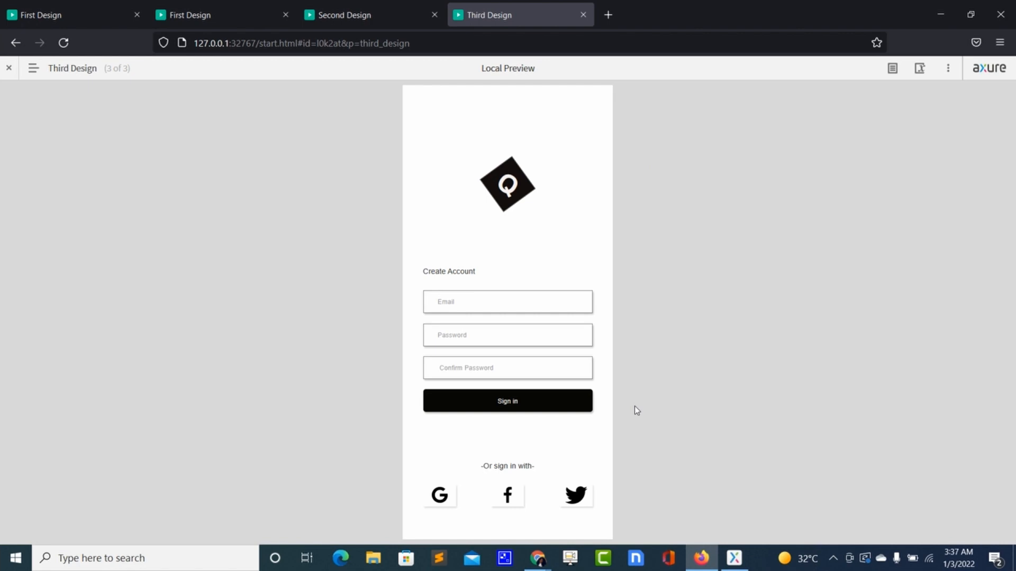
key(alt+Tab)
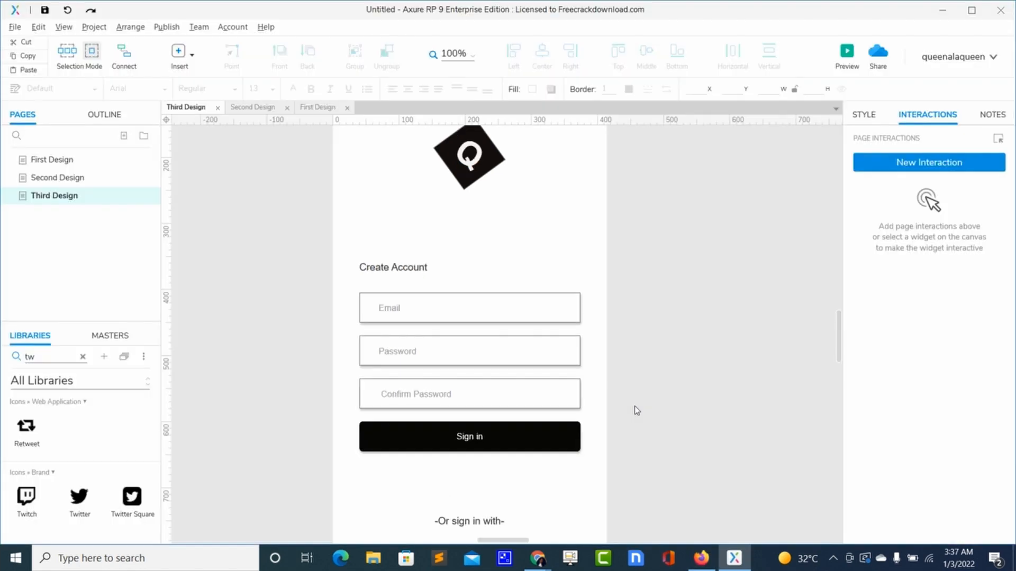
Step: Set the "Create Account" heading's font style to Bold
double_click(385, 268)
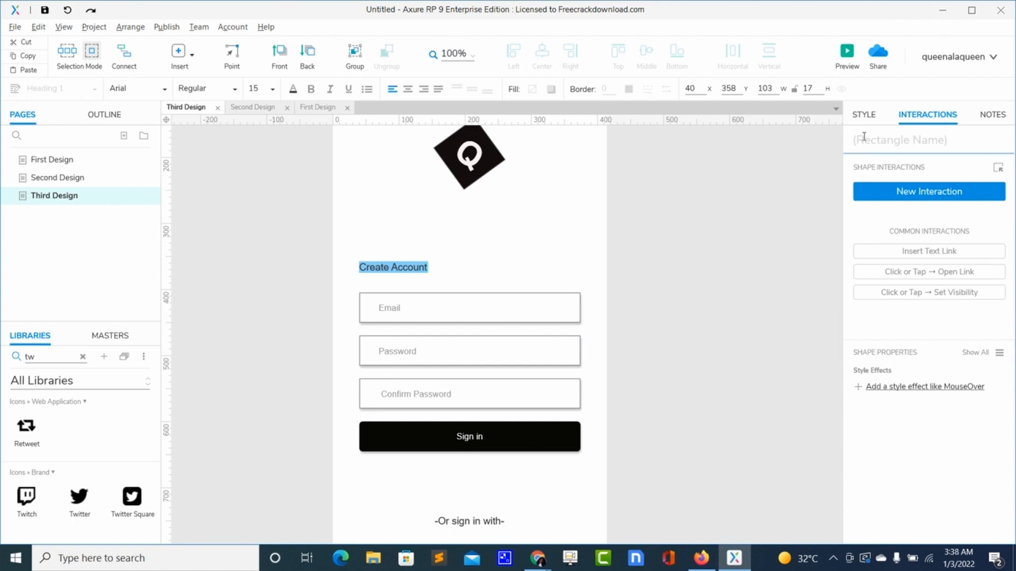
click(865, 119)
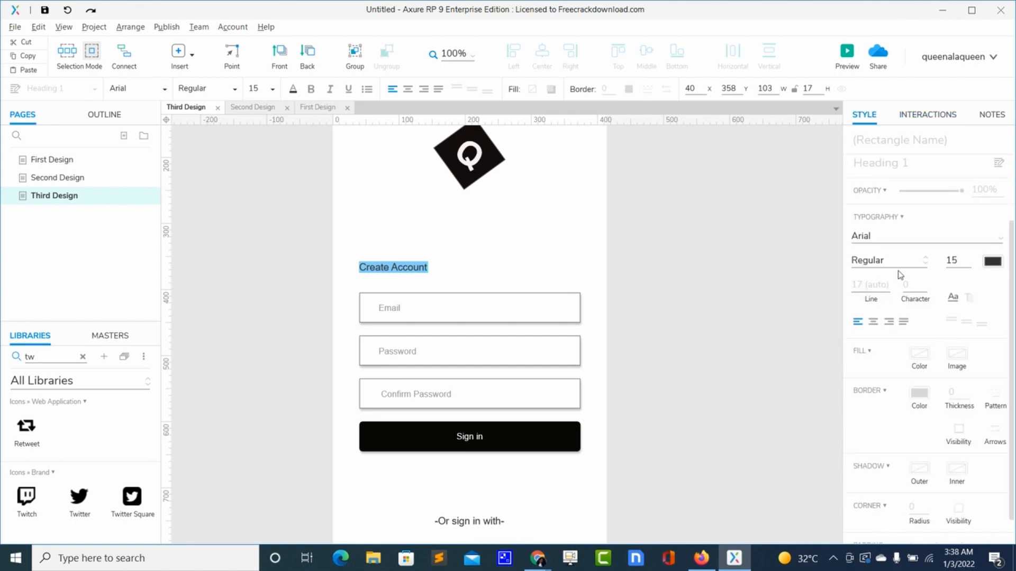
click(923, 265)
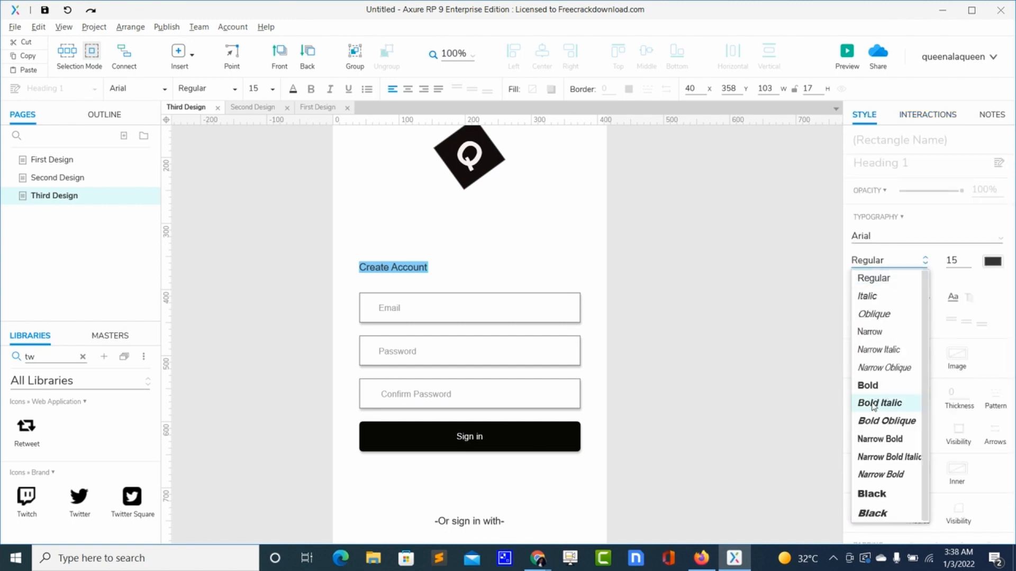
click(874, 394)
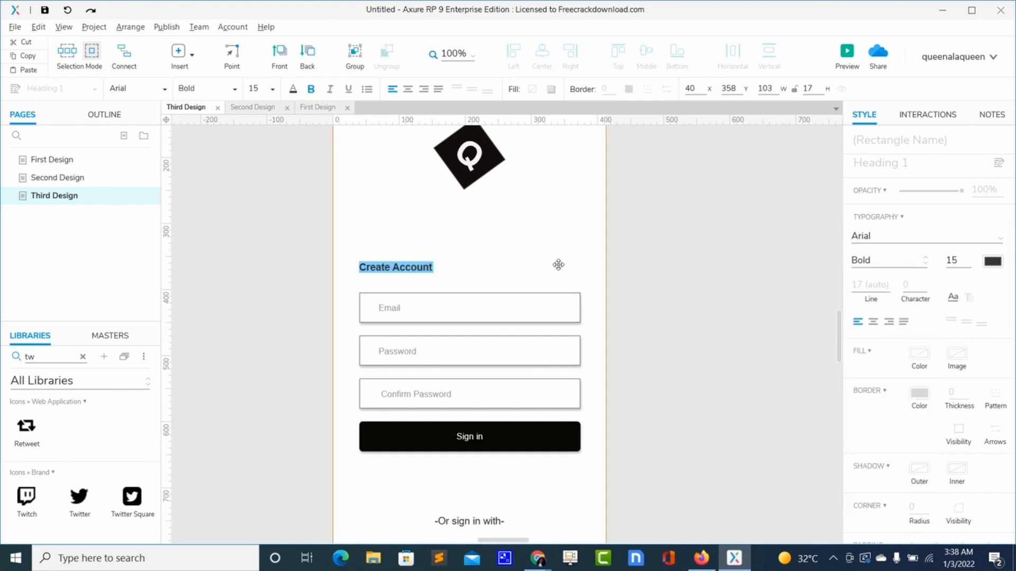
Step: Set the "Account Details" heading on the Second Design page to Bold
click(555, 235)
scroll(554, 233, up, 3)
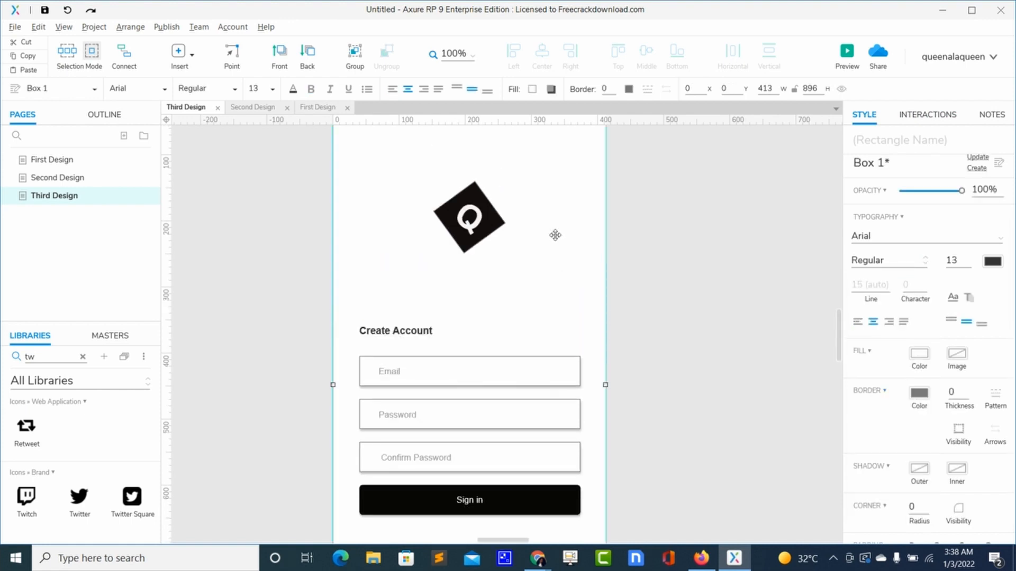
click(267, 108)
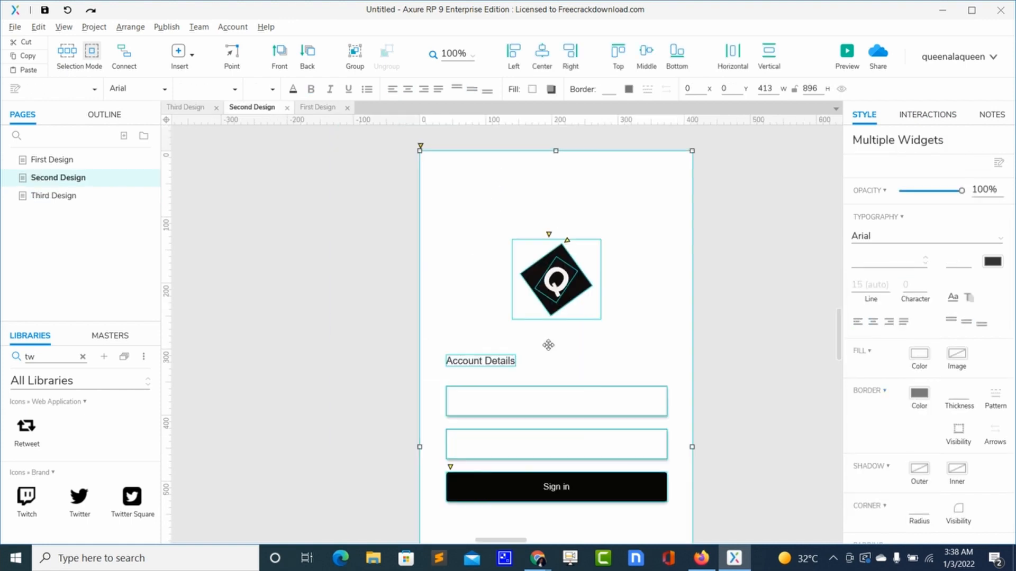
double_click(516, 361)
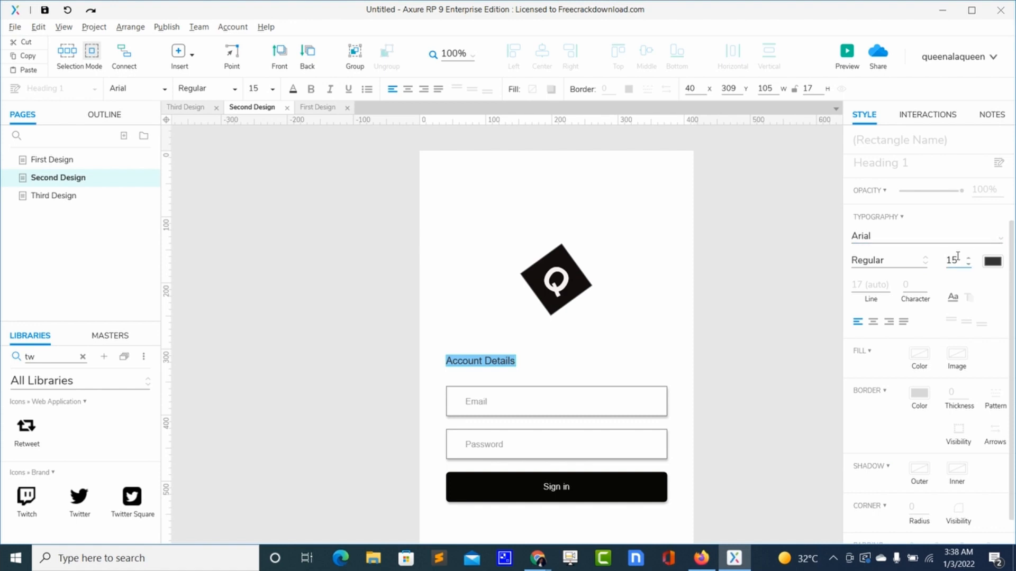
click(925, 261)
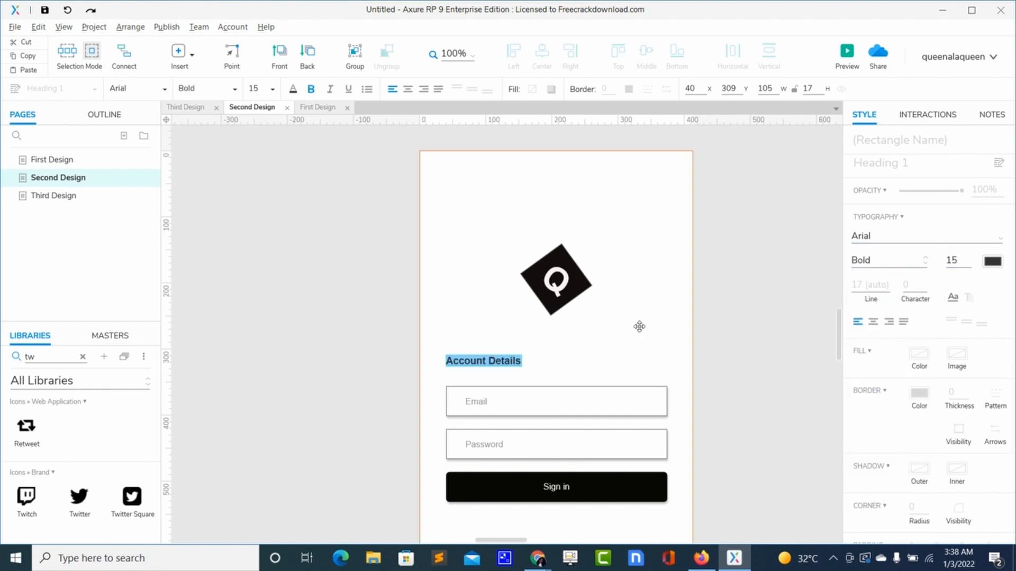
click(366, 287)
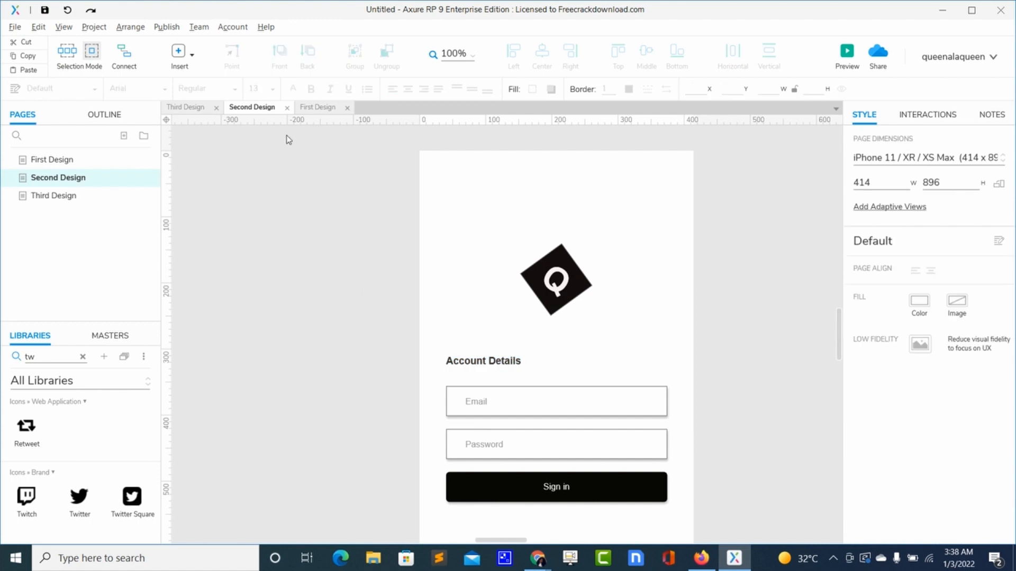
Step: Look over the First Design page, preview it in the browser, and return to Axure RP
click(311, 109)
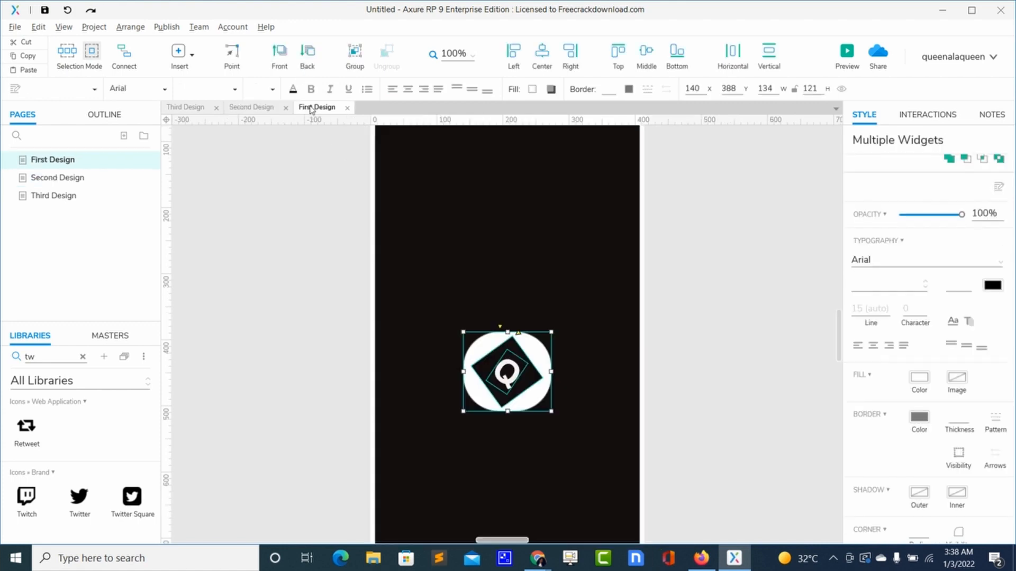
drag(777, 299, 825, 89)
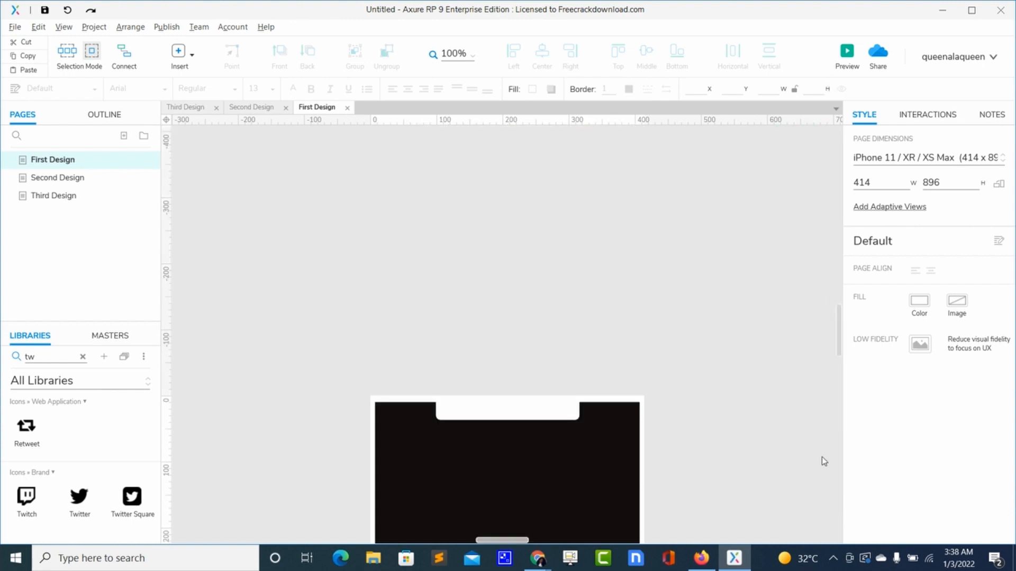
scroll(824, 461, down, 7)
scroll(824, 461, up, 3)
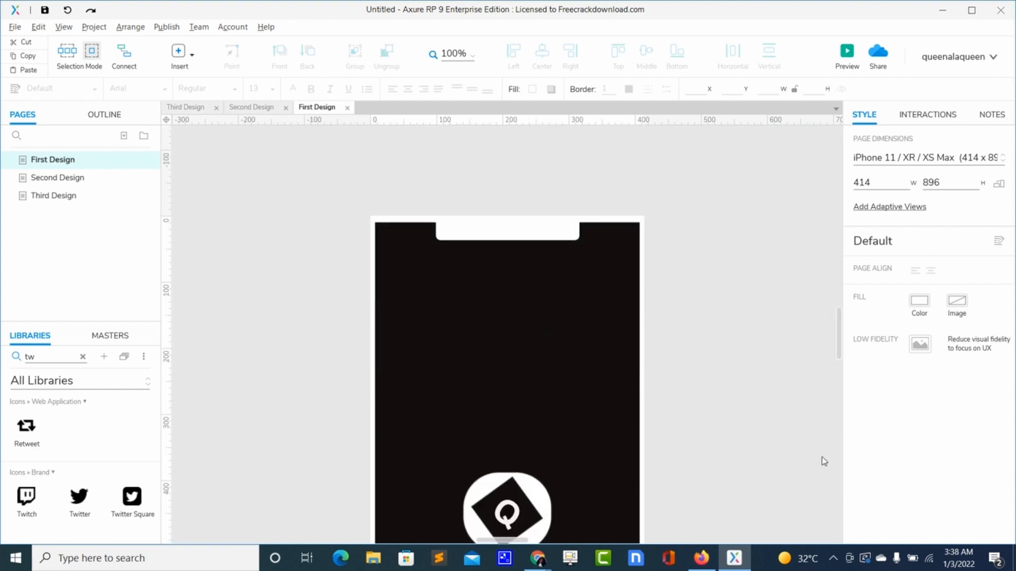
click(845, 55)
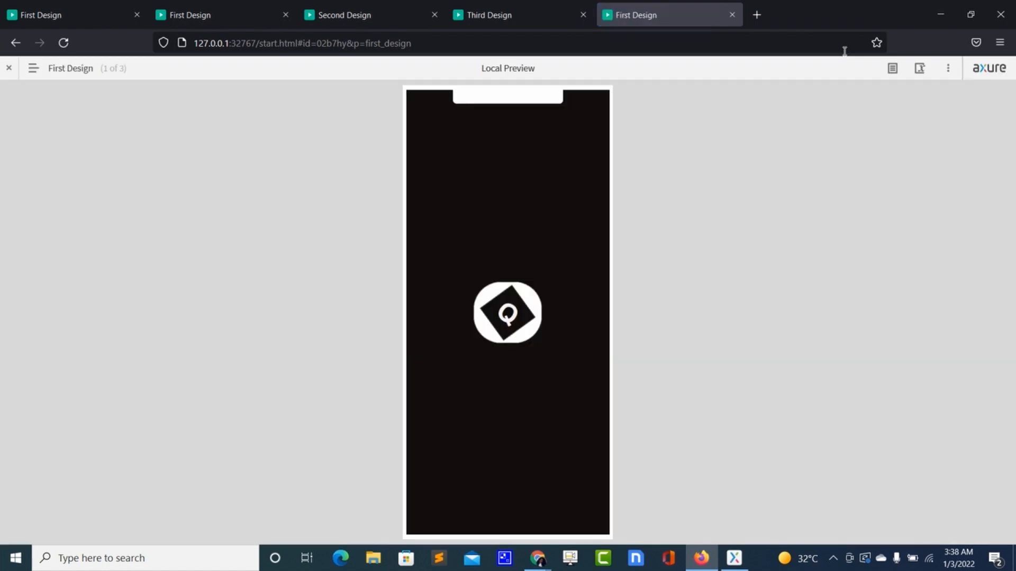
key(alt+Tab)
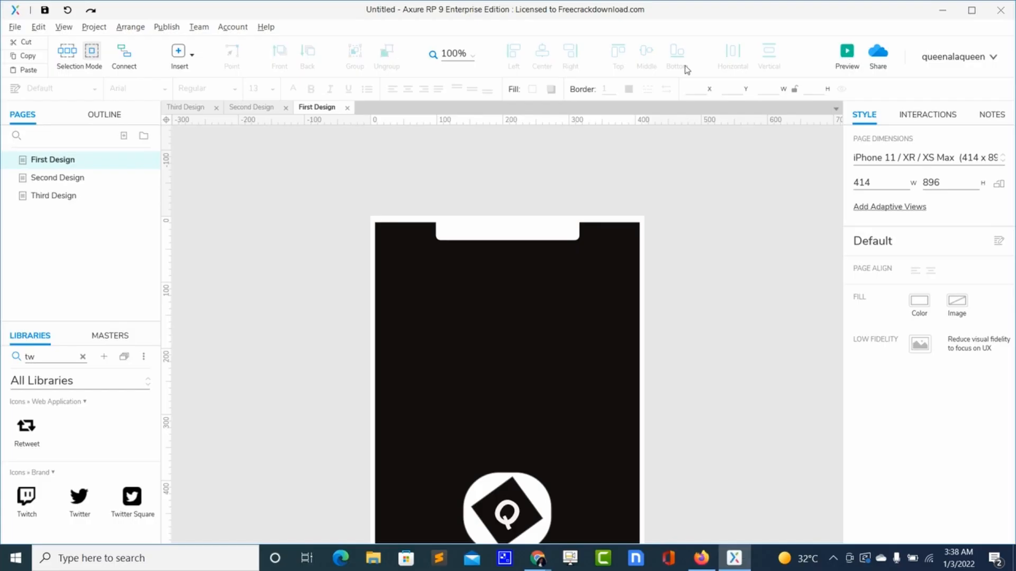
Step: Preview the Second Design page in the browser to check its bold heading, and return to Axure RP
click(249, 109)
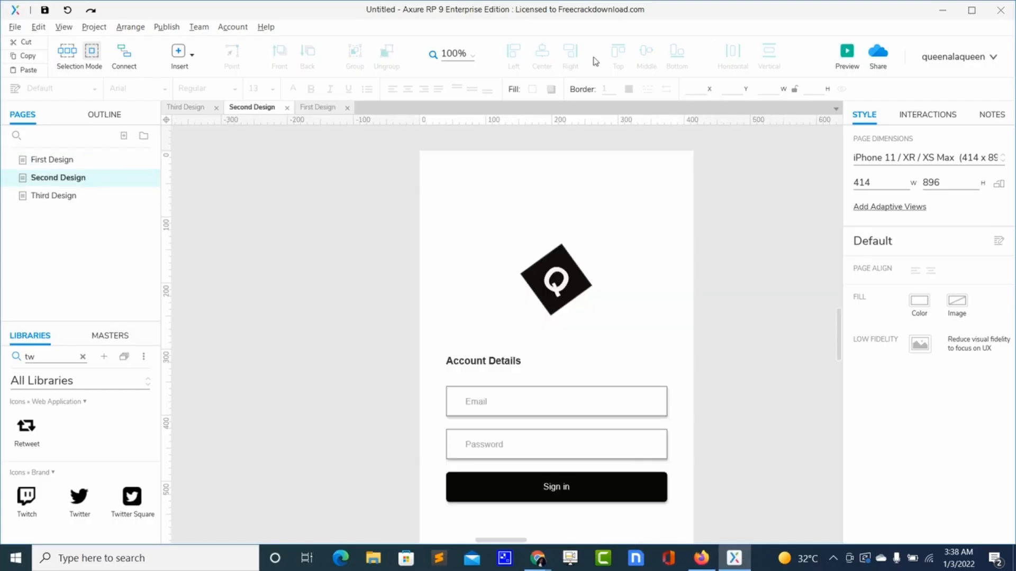
click(846, 52)
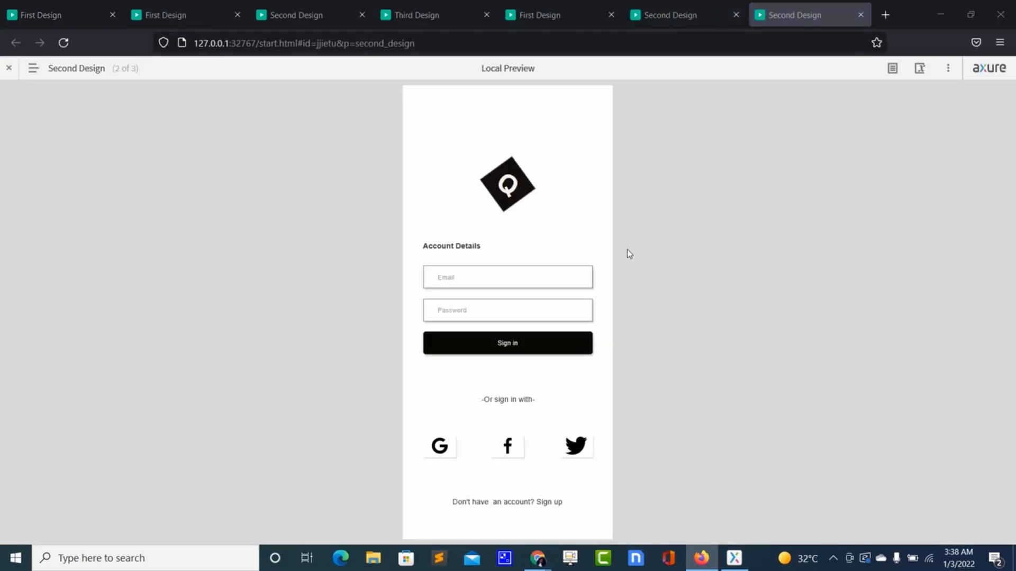
key(alt+Tab)
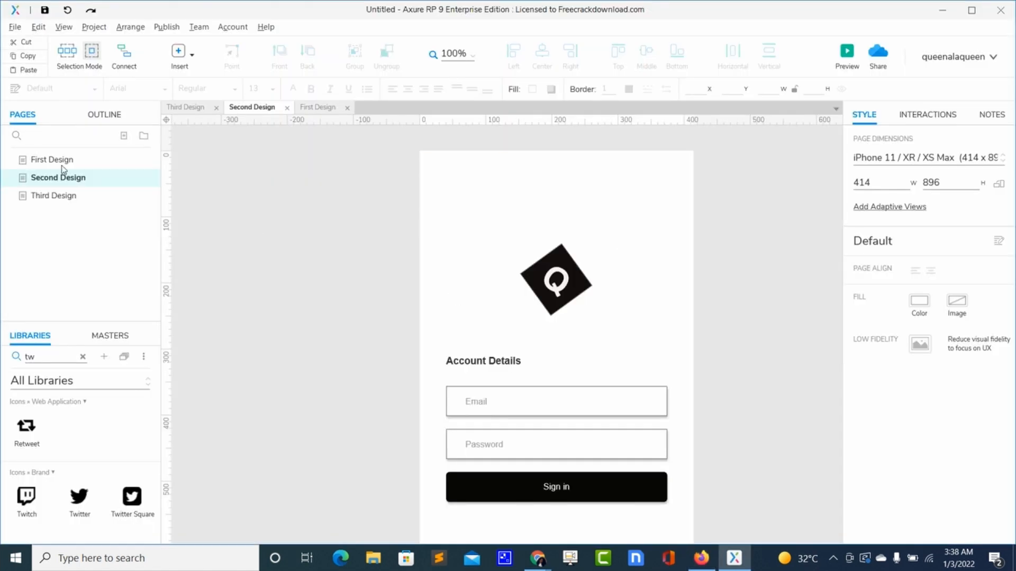
Step: Recolor only the words "Sign up" in the "Don't have an account?" line to blue #169BD5
scroll(452, 283, down, 4)
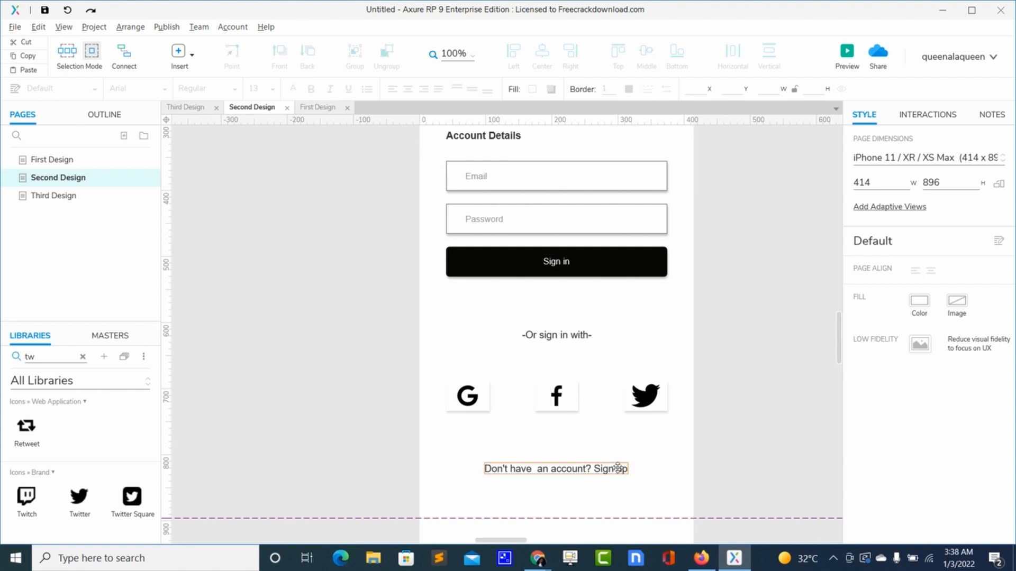
double_click(616, 469)
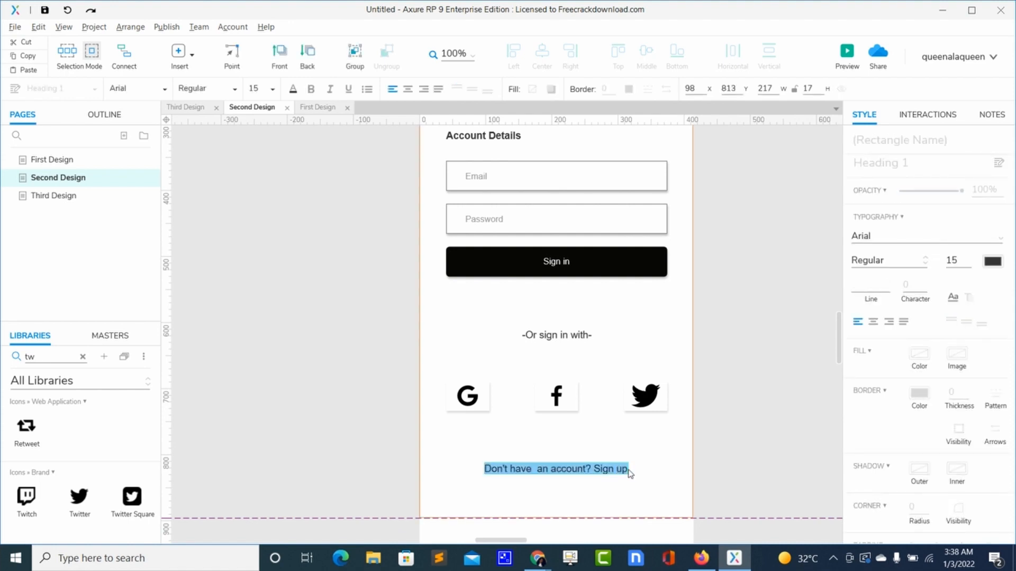
click(626, 470)
drag(626, 469, 596, 471)
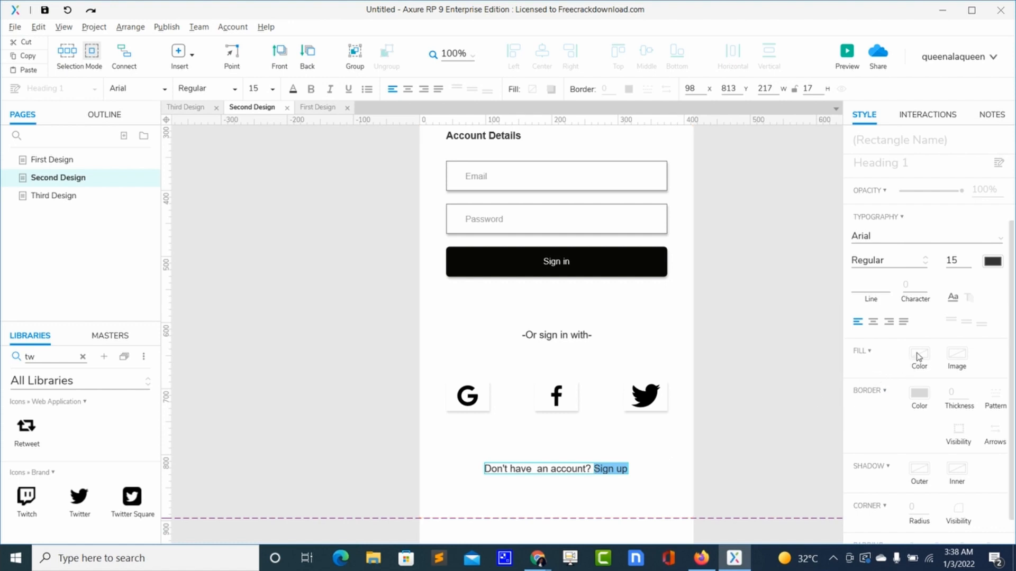
click(989, 261)
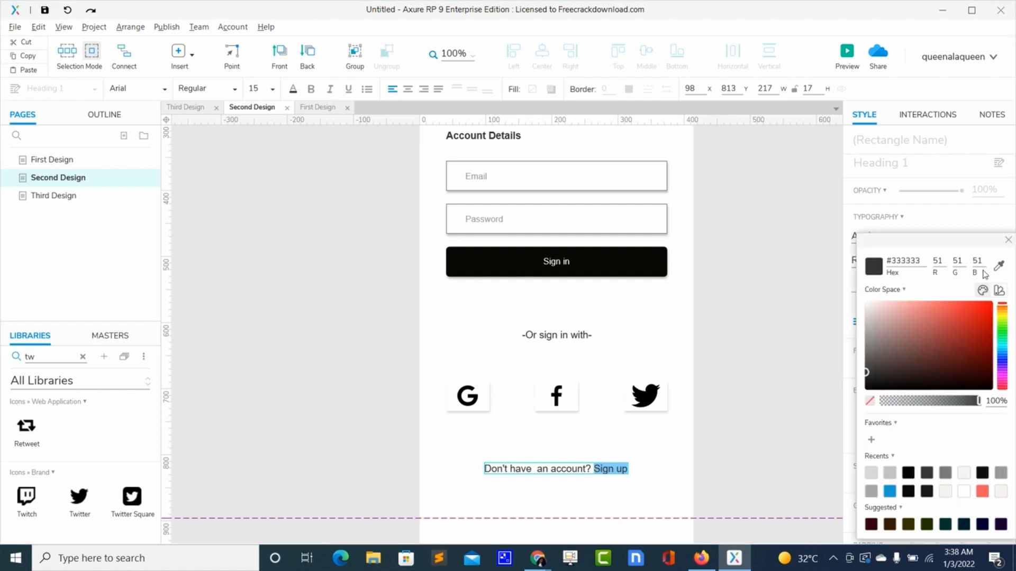
click(890, 494)
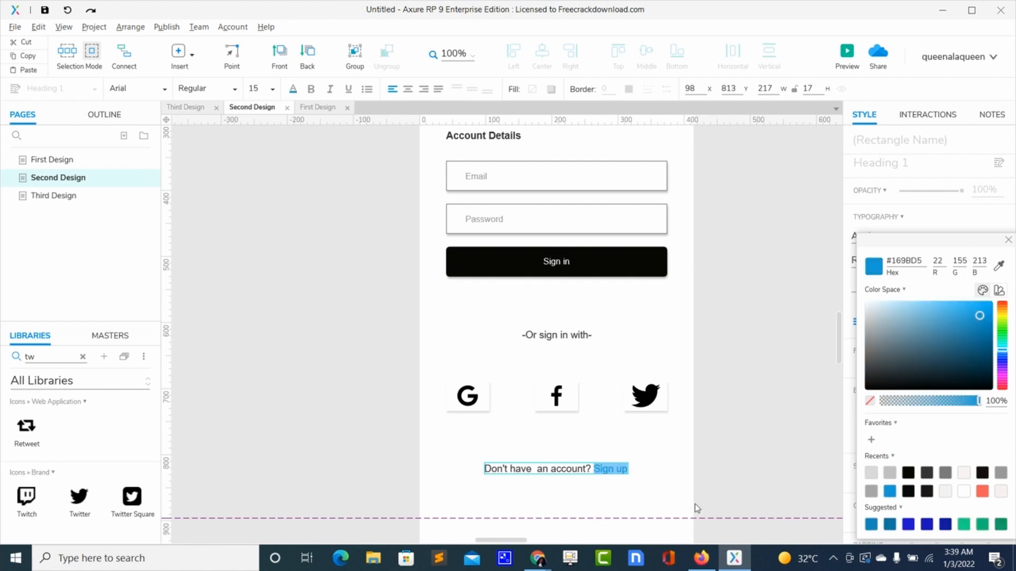
click(608, 492)
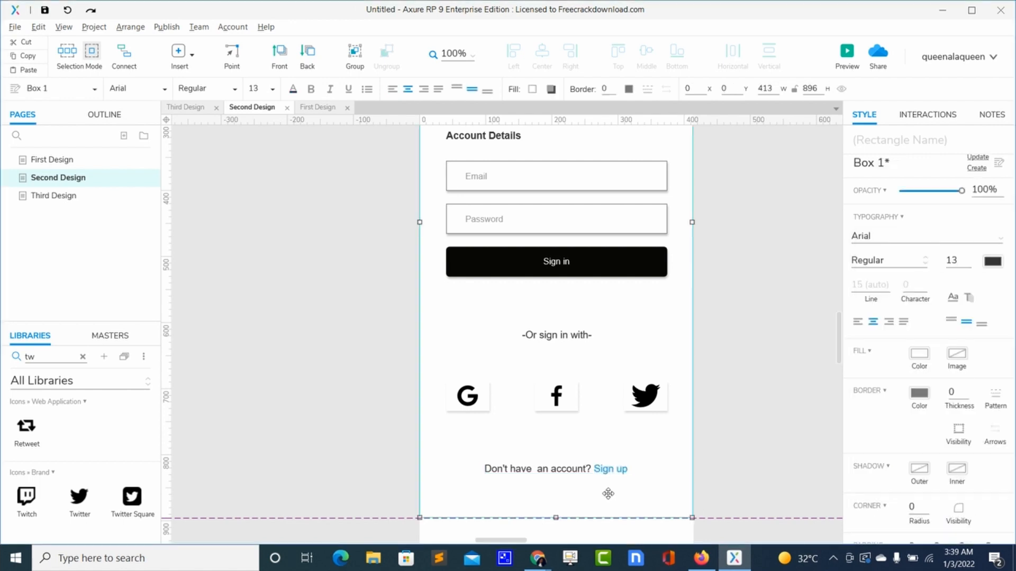
Step: Look over the lower part of the Third Design page, then preview the First Design page in the browser and return to Axure RP
click(181, 108)
scroll(398, 502, down, 5)
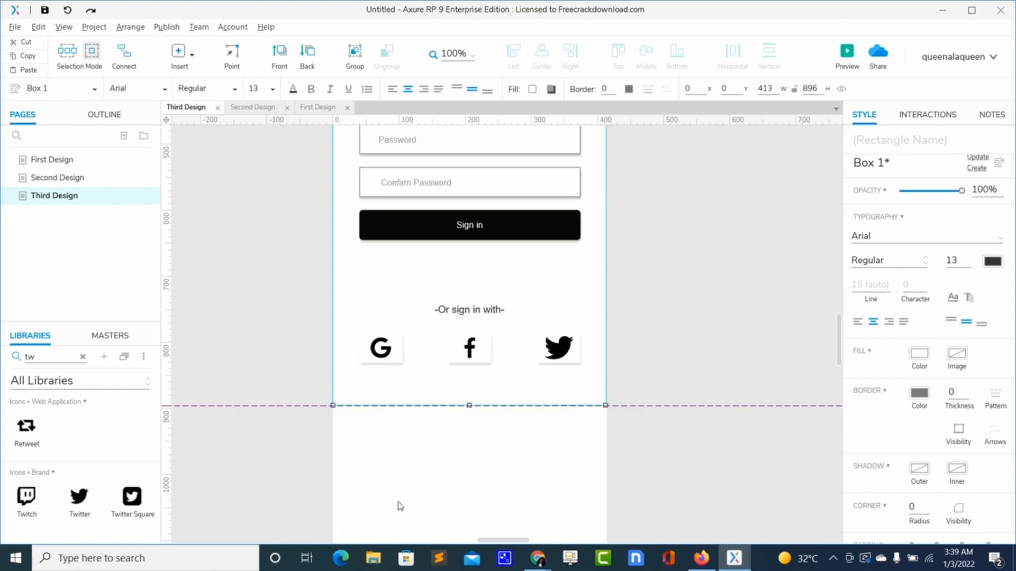
scroll(400, 506, up, 5)
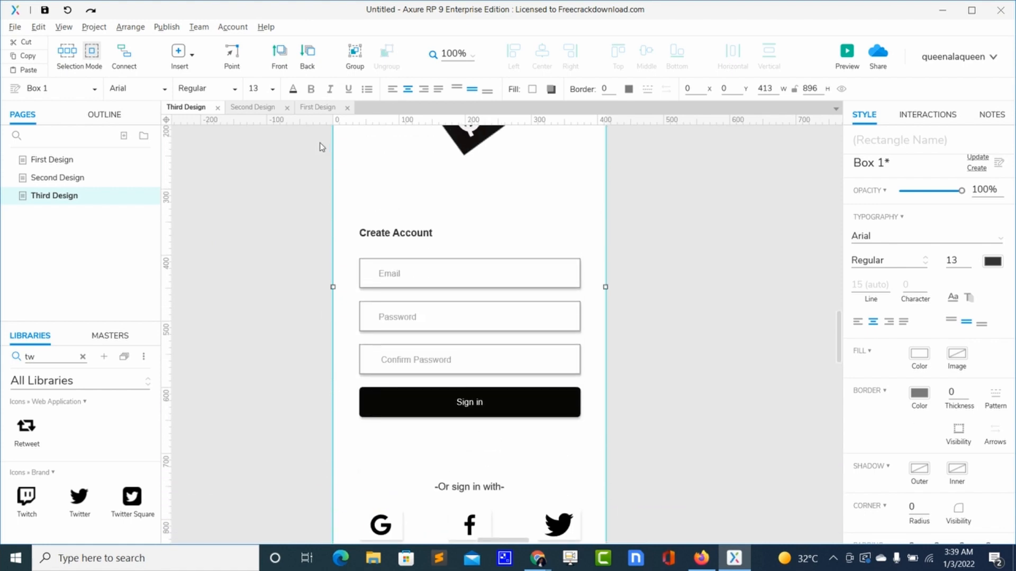
click(314, 108)
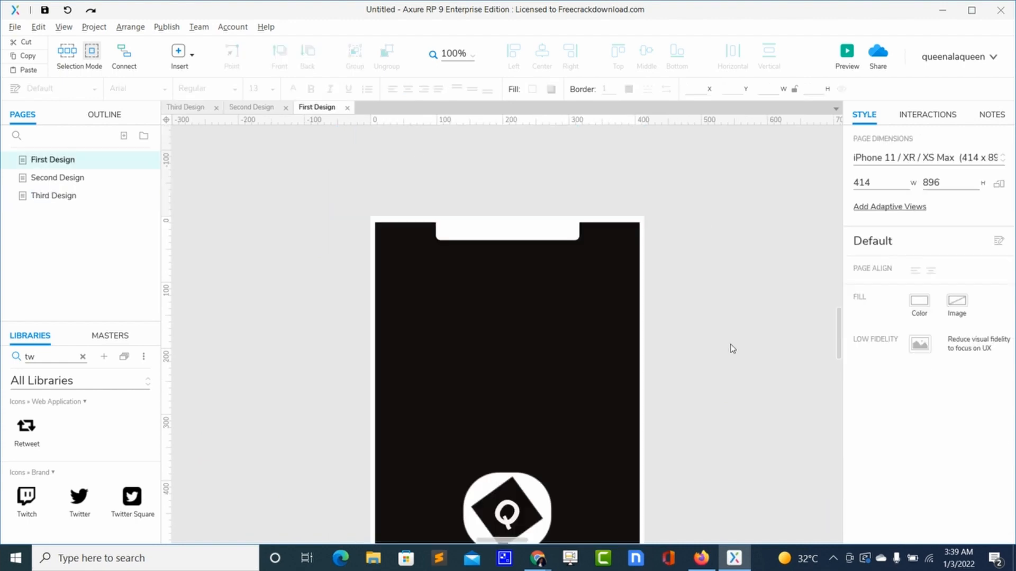
click(847, 56)
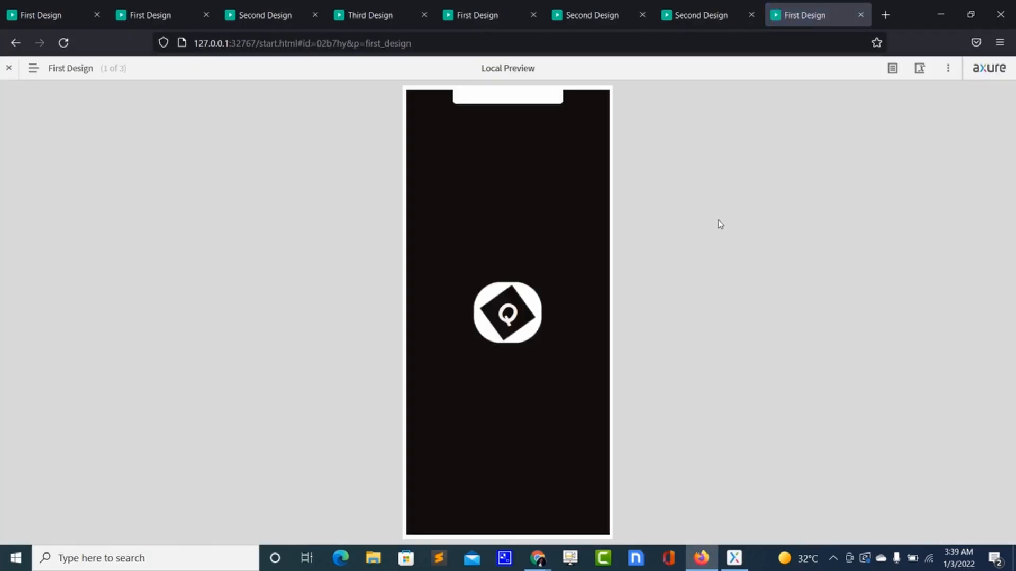
key(alt+Tab)
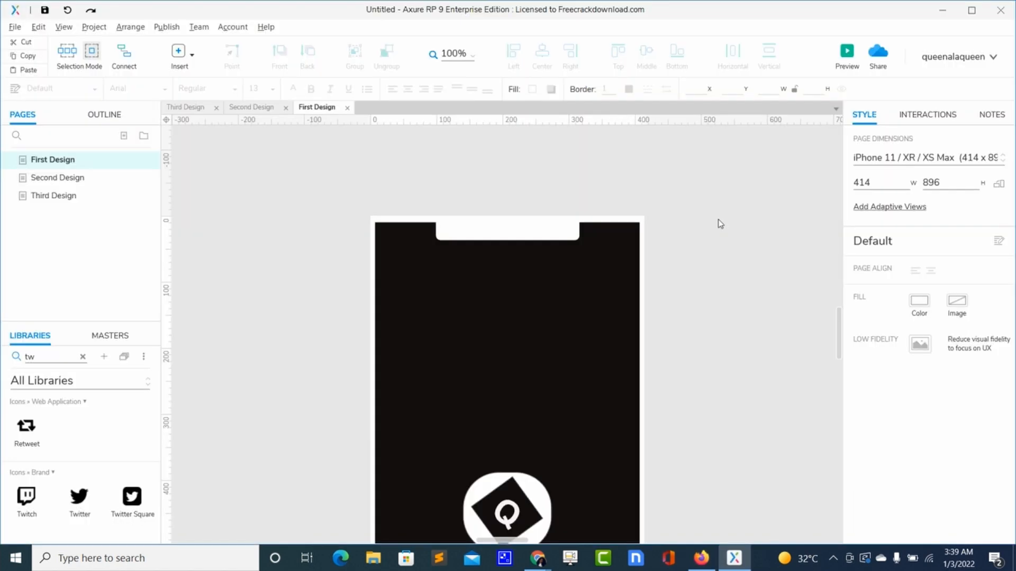
Step: Preview the Second Design and Third Design pages in the browser, returning to Axure RP after each
click(257, 108)
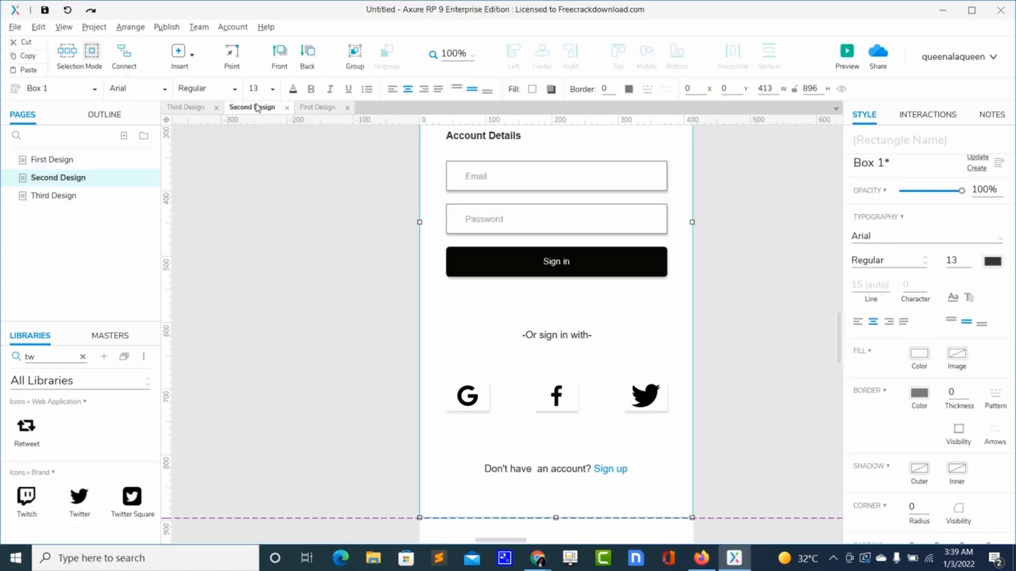
click(845, 53)
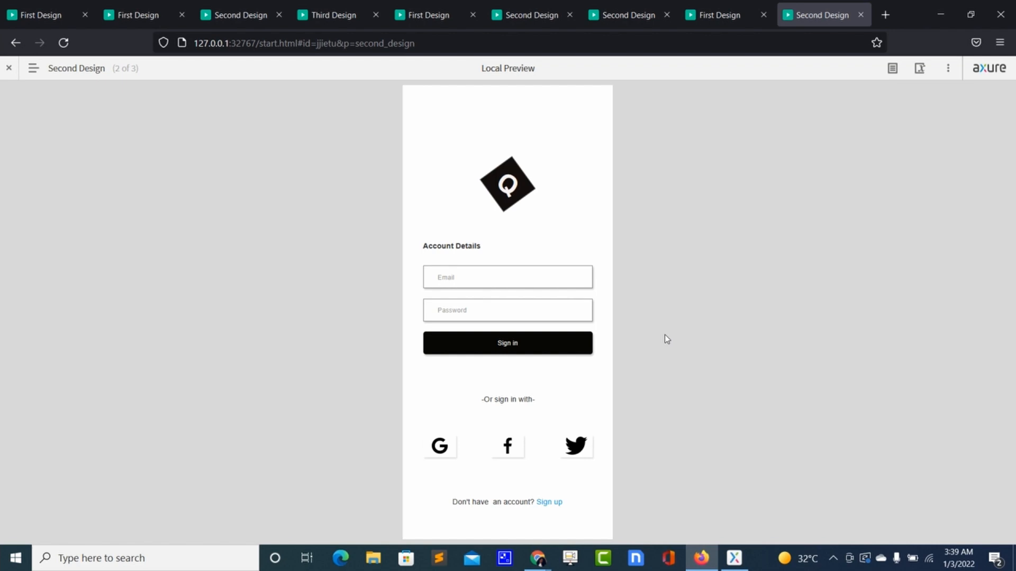
key(alt+Tab)
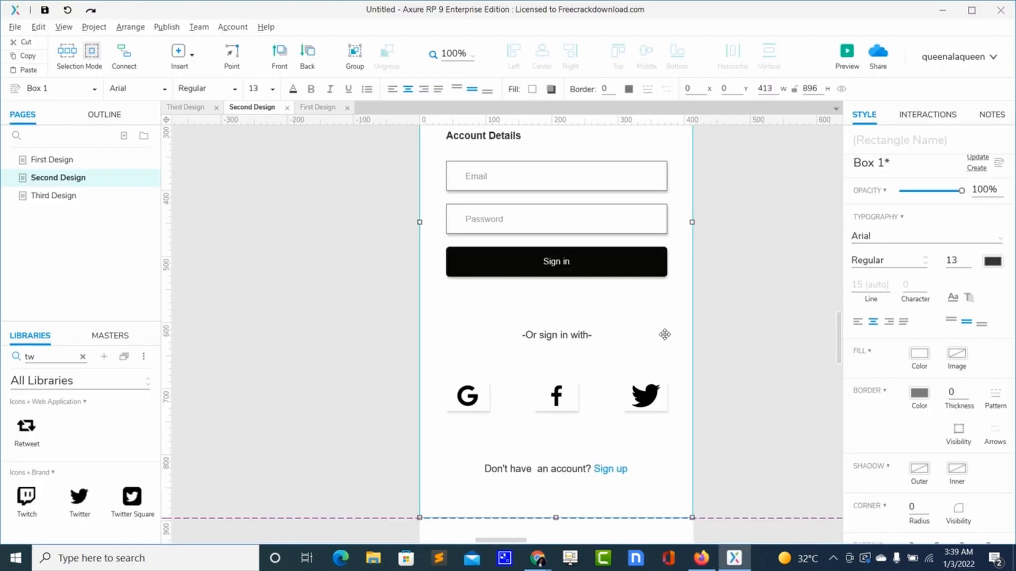
click(181, 106)
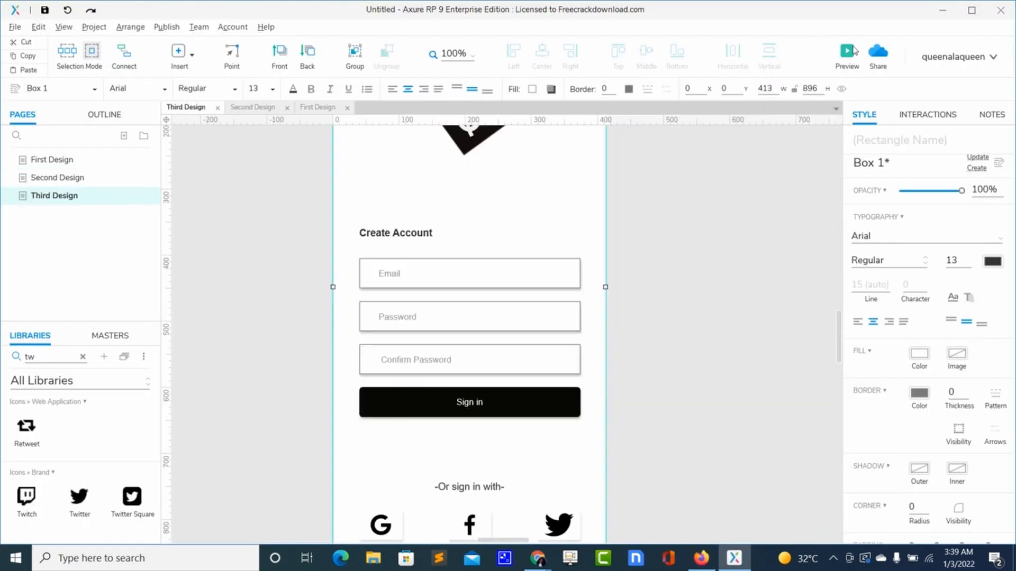
click(846, 51)
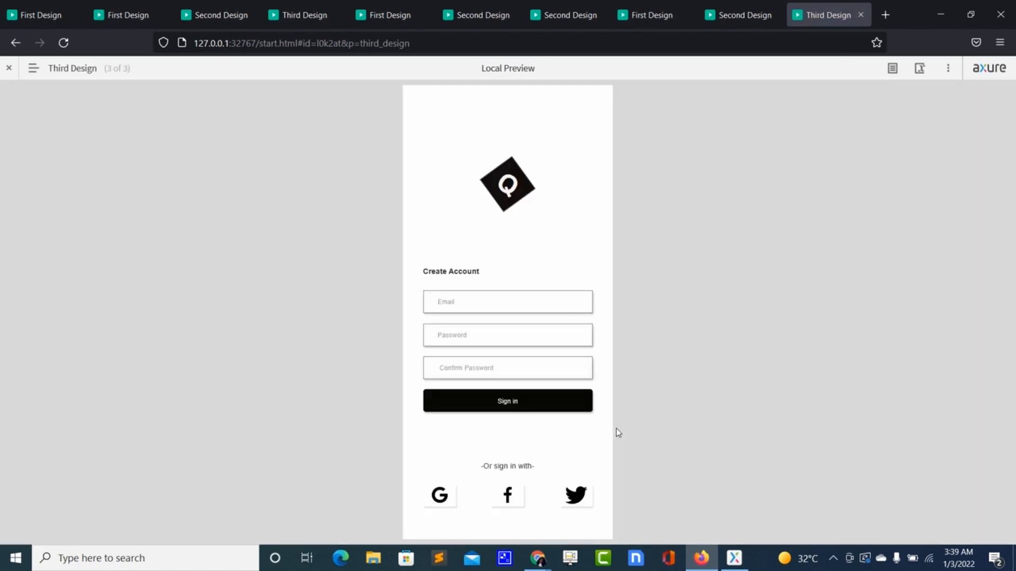
key(alt+Tab)
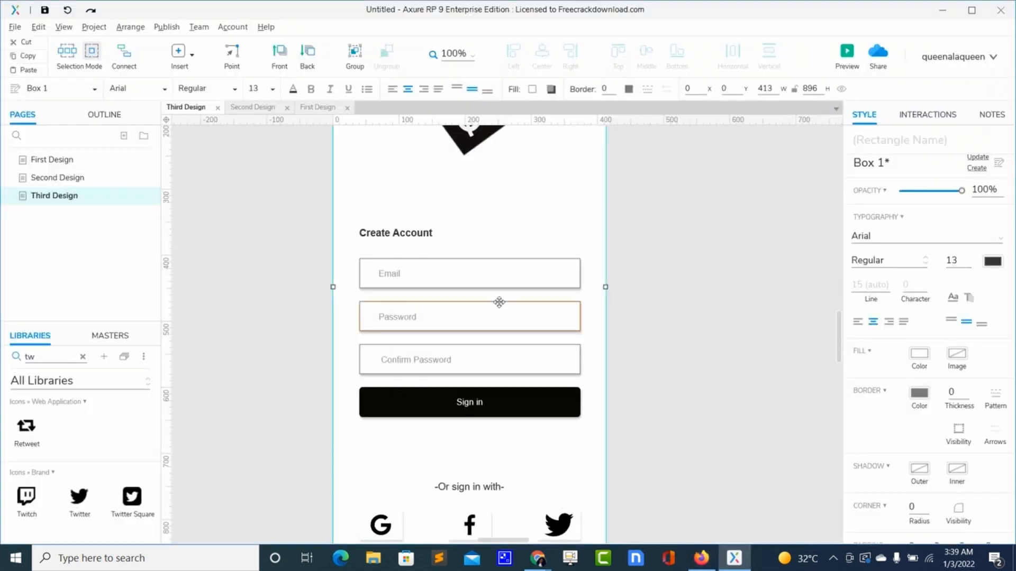
Step: Enter 15 as the font size of the "Create Account" heading on the Third Design page
click(395, 234)
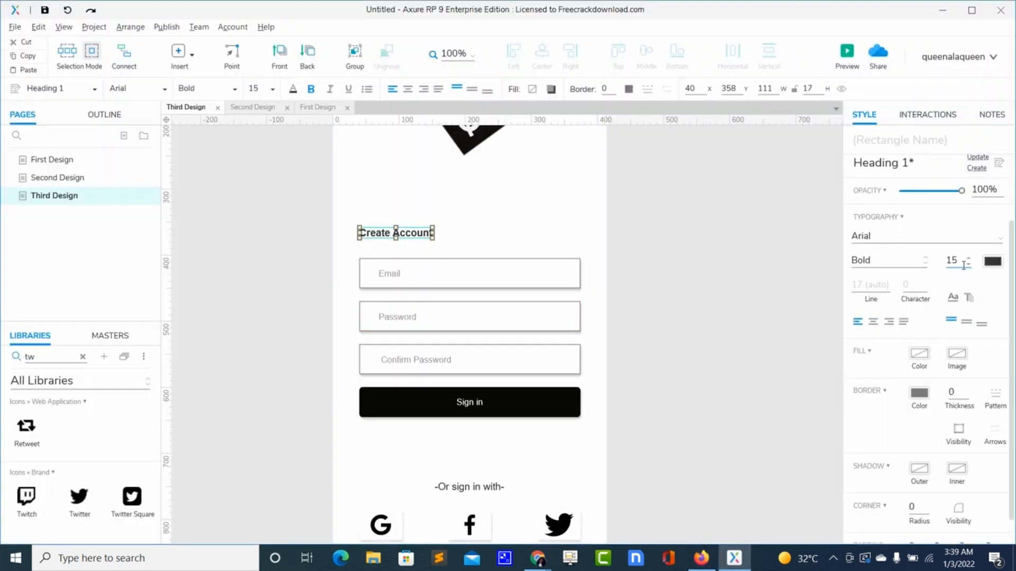
double_click(951, 260)
text(15)
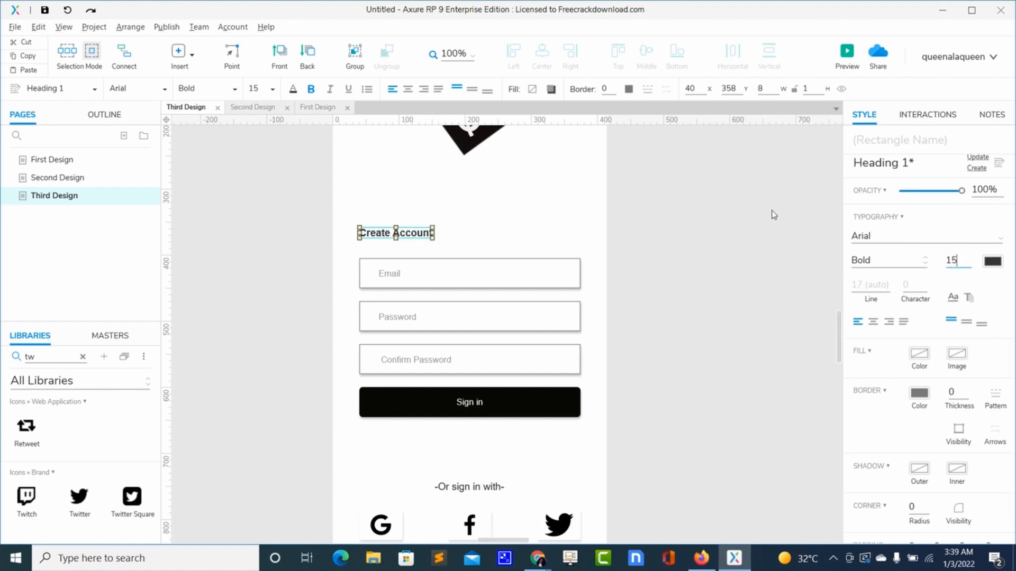
Step: Set the font size of the "Account Details" heading on the Second Design page to 18
click(259, 110)
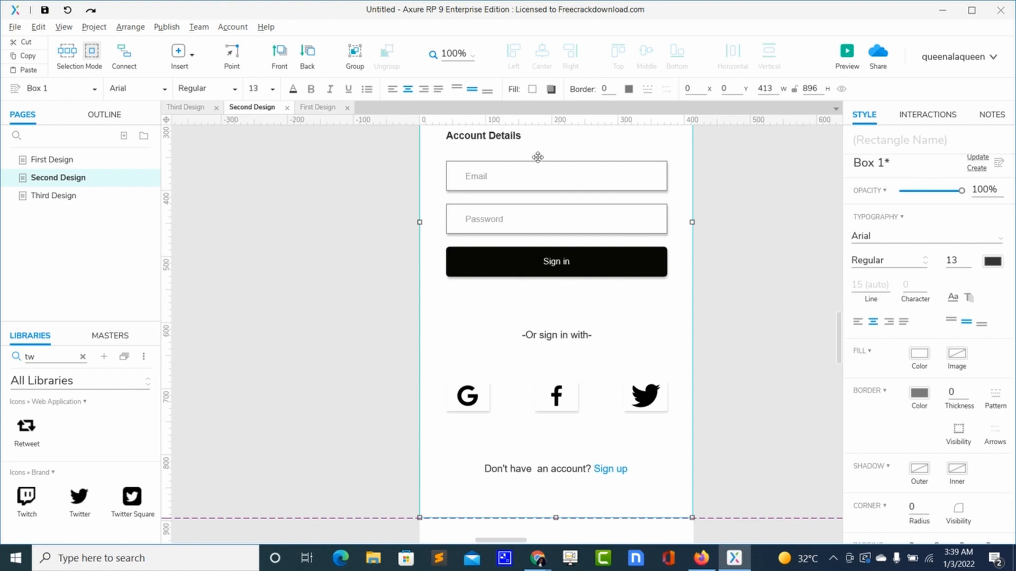
click(511, 138)
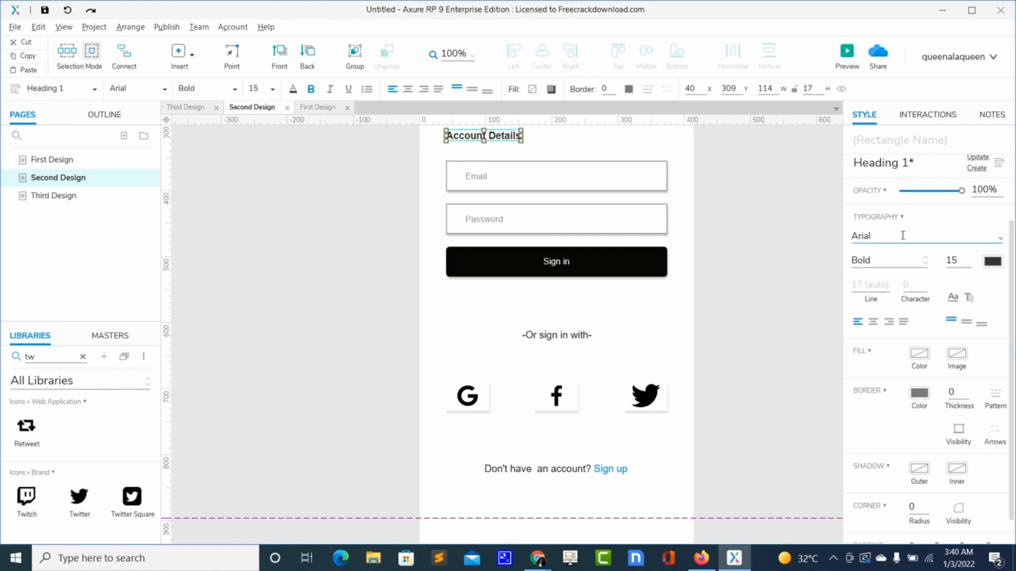
click(955, 261)
key(BackSpace)
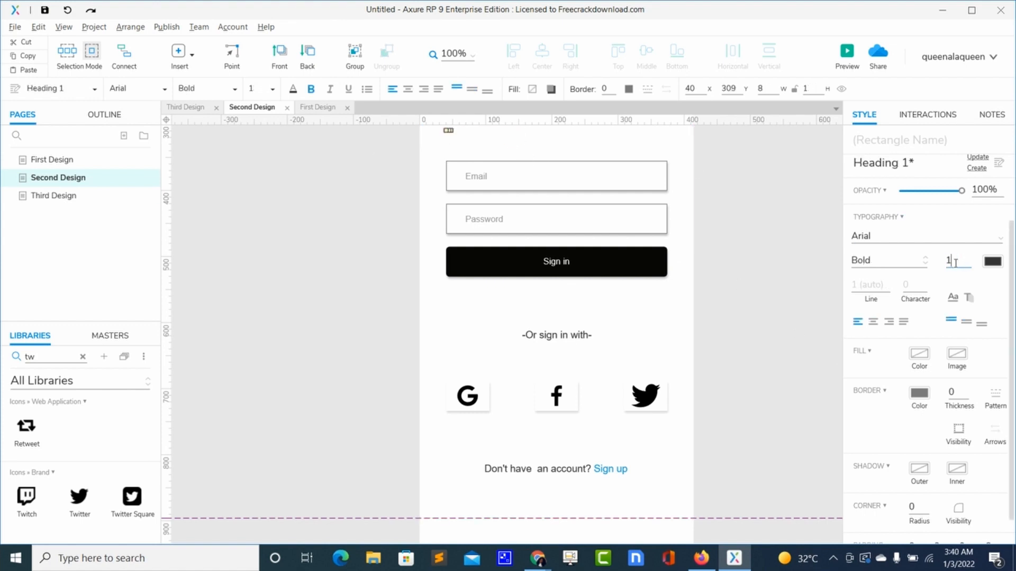
text(8)
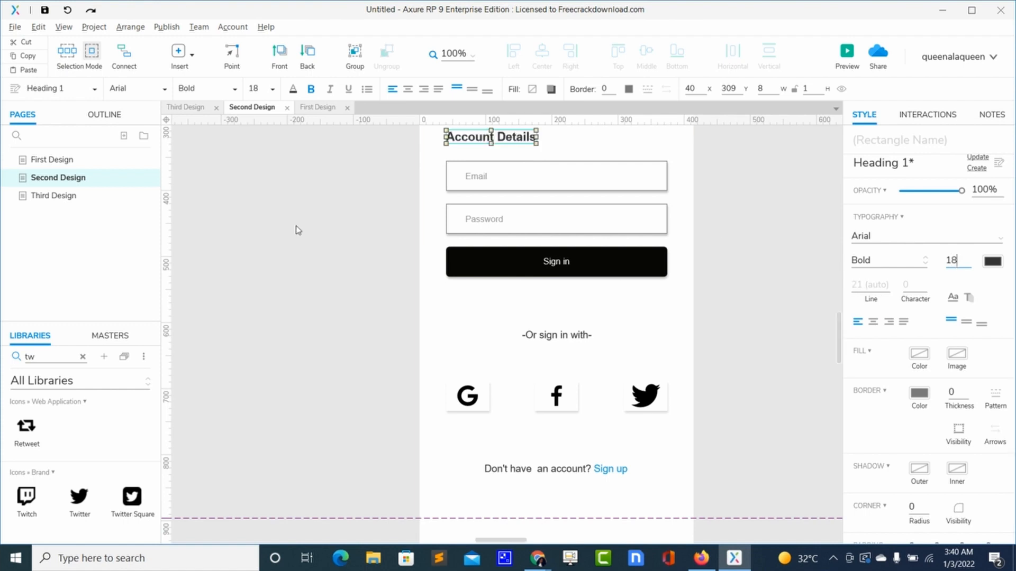
click(305, 144)
Step: Look over the First Design page, preview it in the browser, and return to Axure RP
click(314, 109)
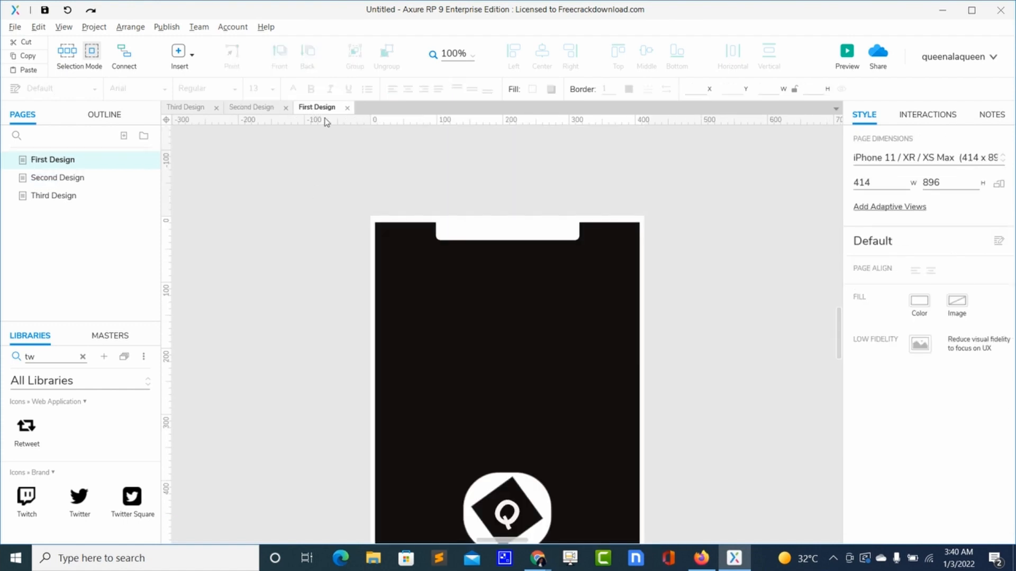
scroll(710, 397, down, 3)
scroll(712, 396, up, 1)
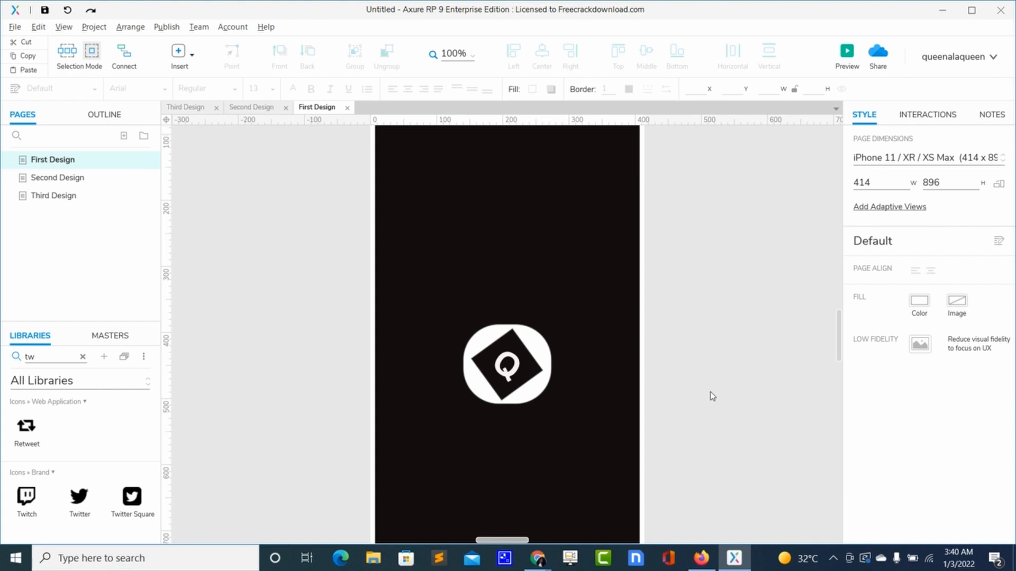
click(847, 53)
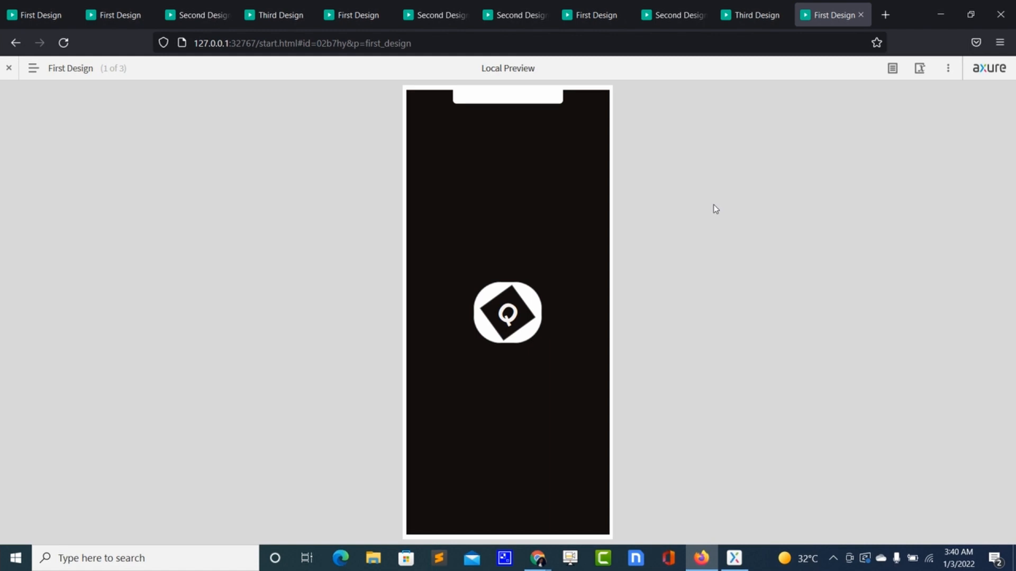
key(alt+Tab)
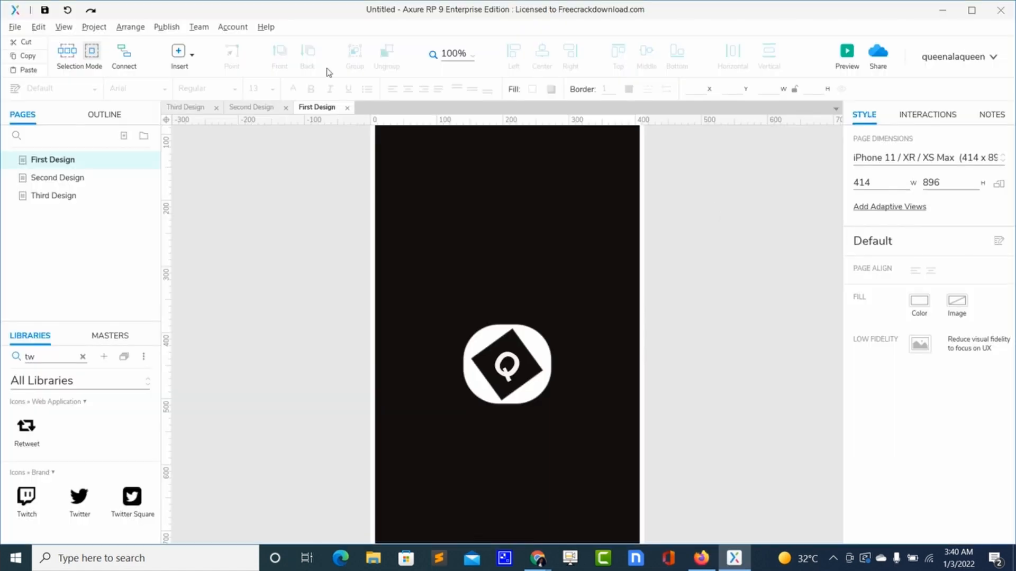
Step: Preview the Second Design page in the browser, reload the preview, and return to Axure RP
click(251, 108)
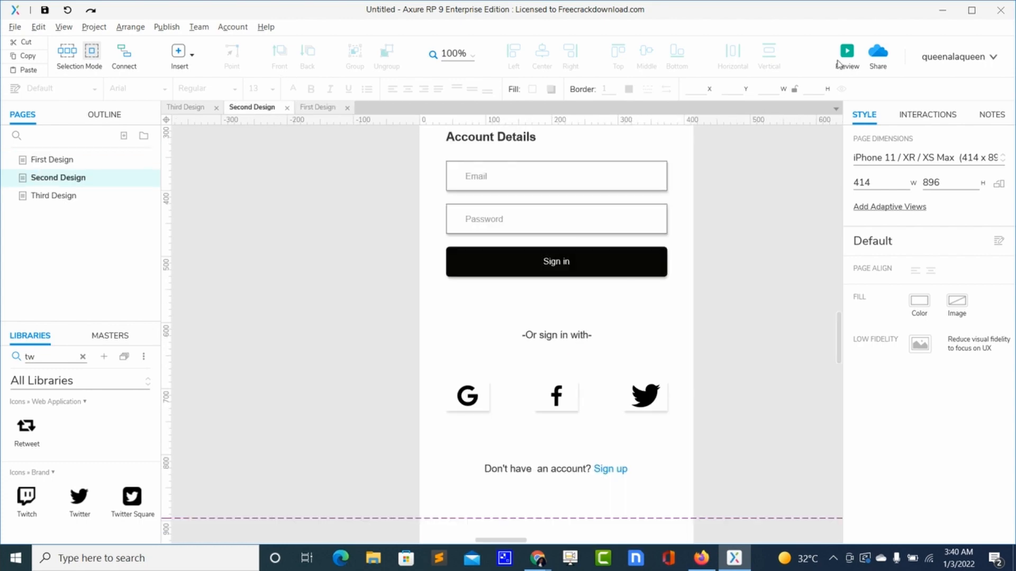
click(848, 55)
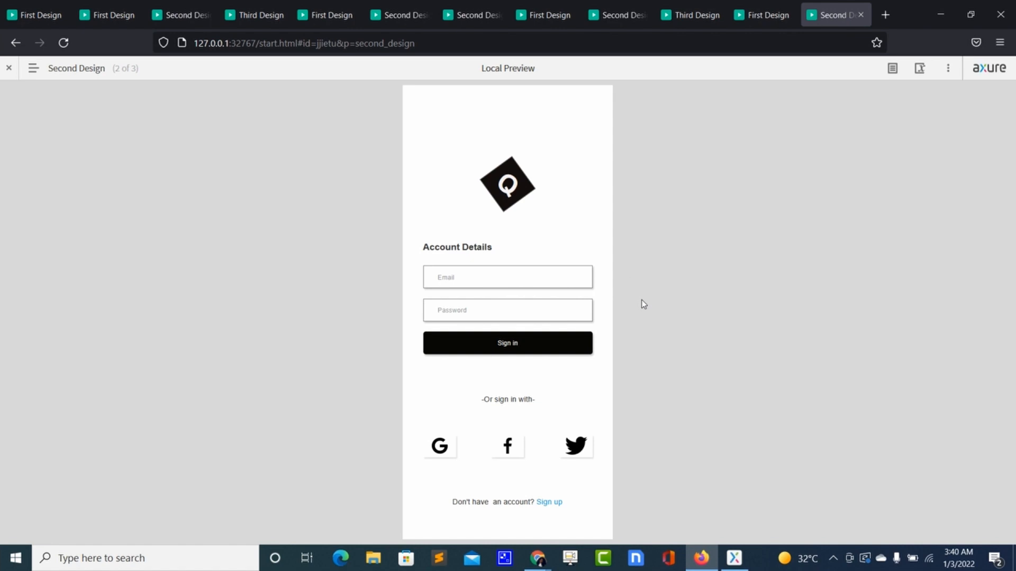
click(64, 42)
key(alt+Tab)
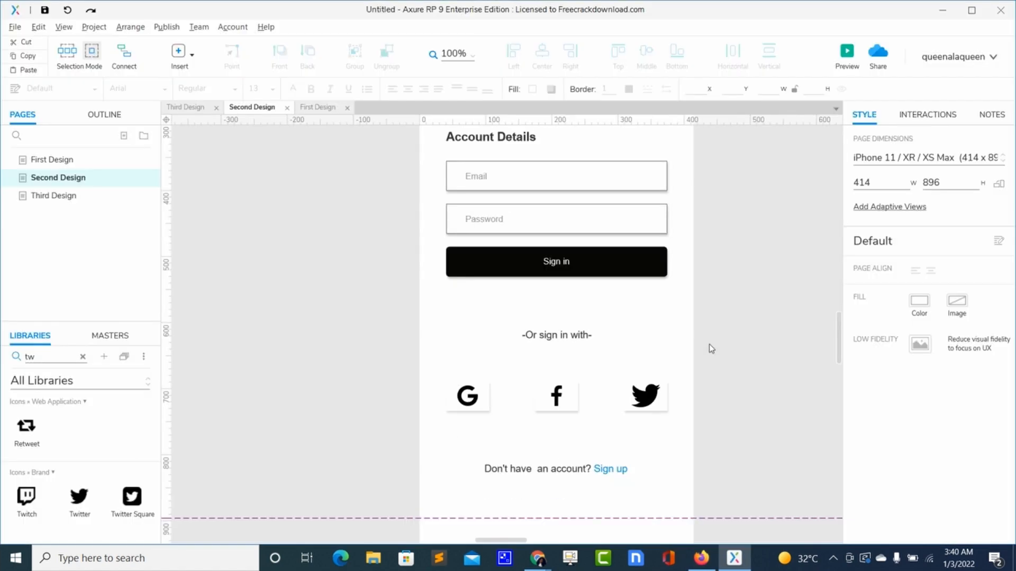
Step: Preview the Third Design page in the browser and reload the preview
click(183, 109)
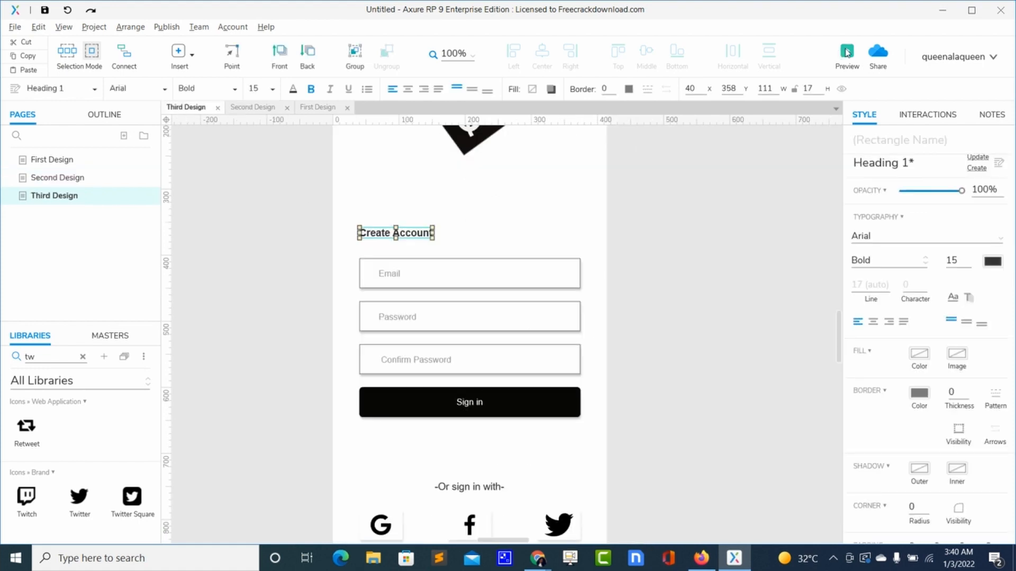
click(846, 53)
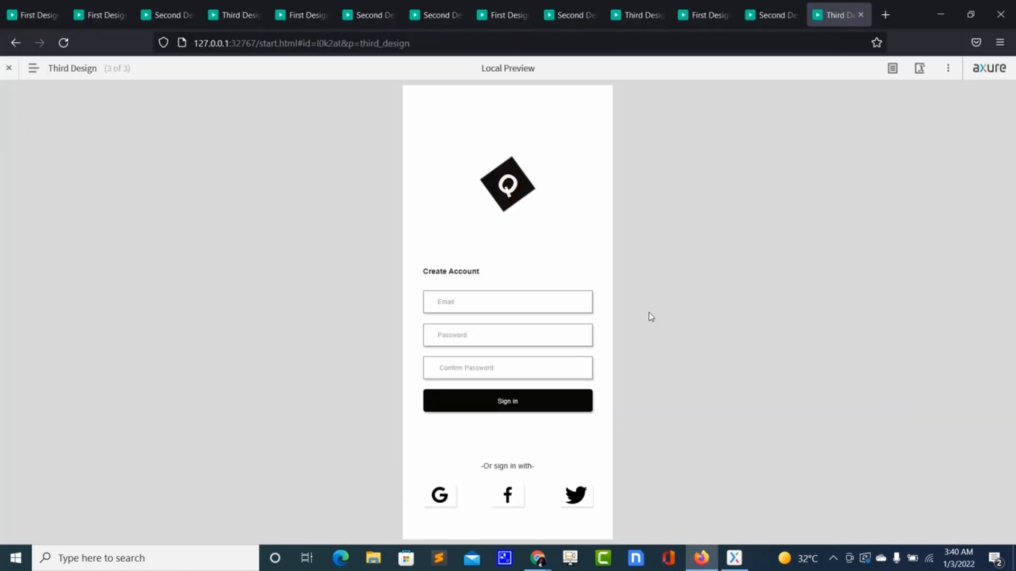
click(64, 42)
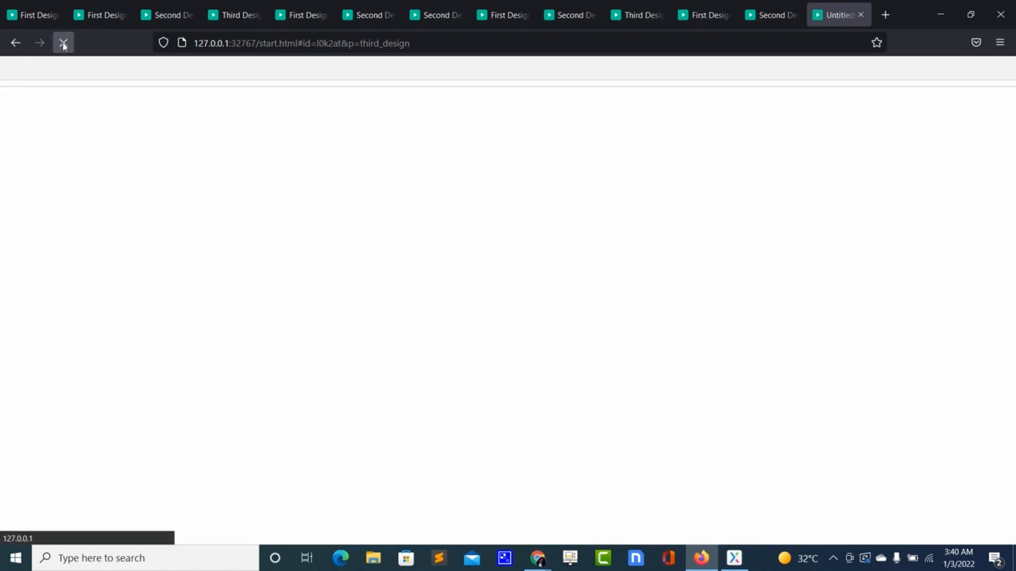